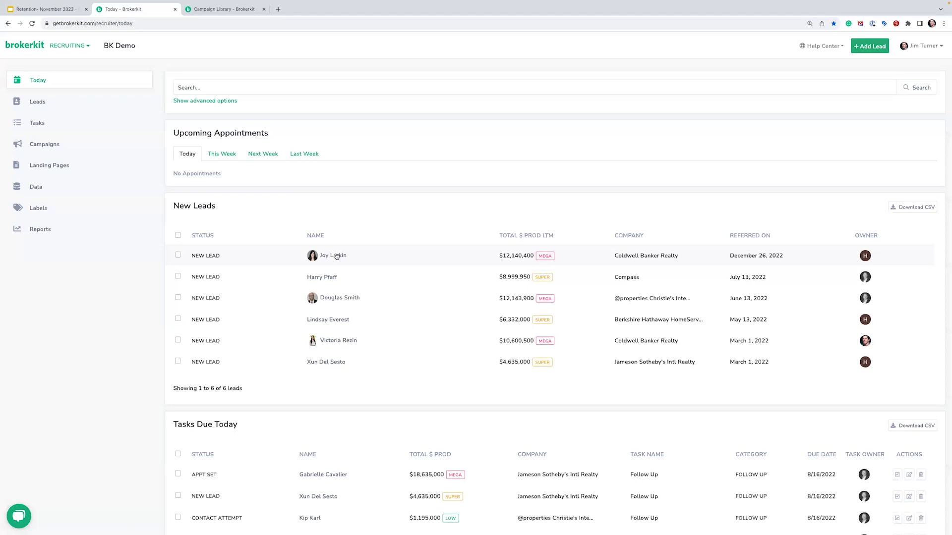
Open the first new lead's profile, view the available recruiting status options and close the profile.
{"action": "left_click", "coordinate": [336, 256]}
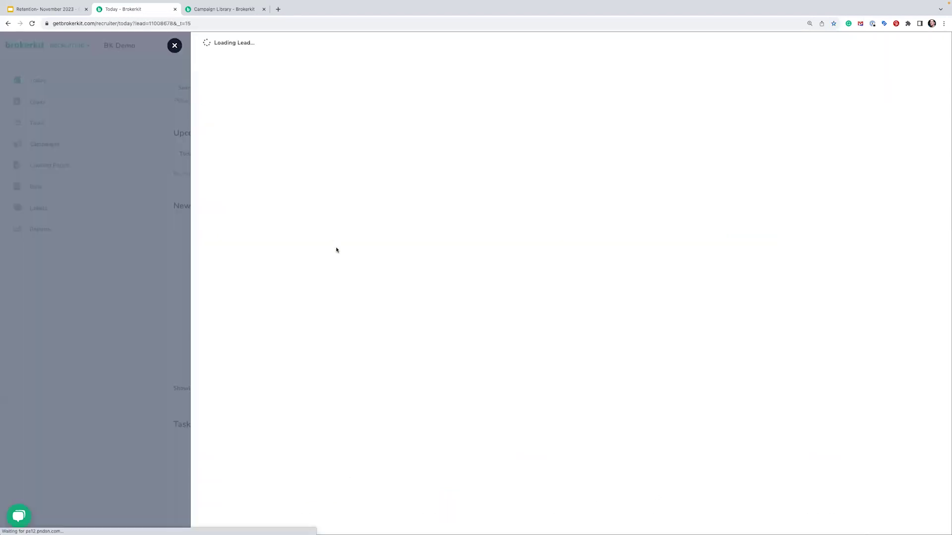
{"action": "left_click", "coordinate": [846, 41]}
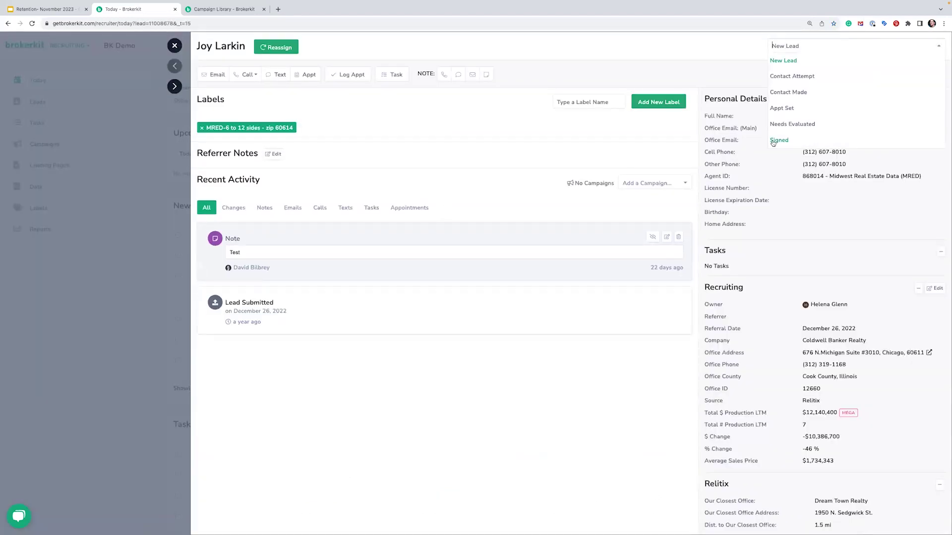
{"action": "left_click", "coordinate": [174, 46]}
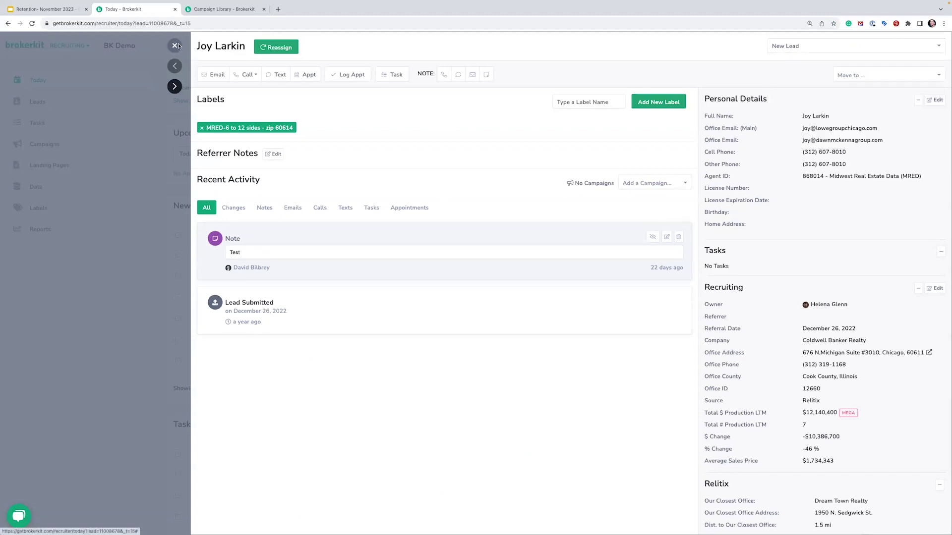
Switch from the Recruiting to the Retention workspace and highlight the Onboarding section heading.
{"action": "left_click", "coordinate": [90, 66]}
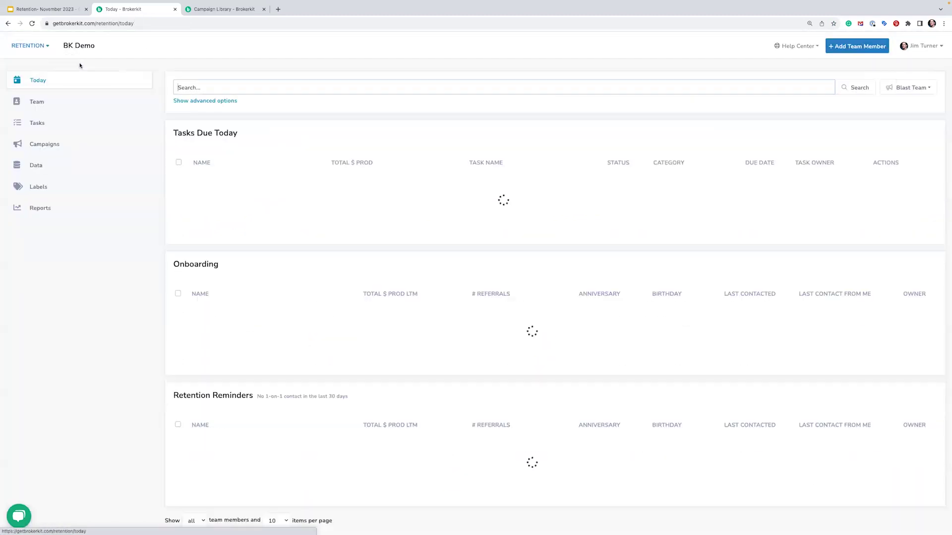
{"action": "double_click", "coordinate": [210, 268]}
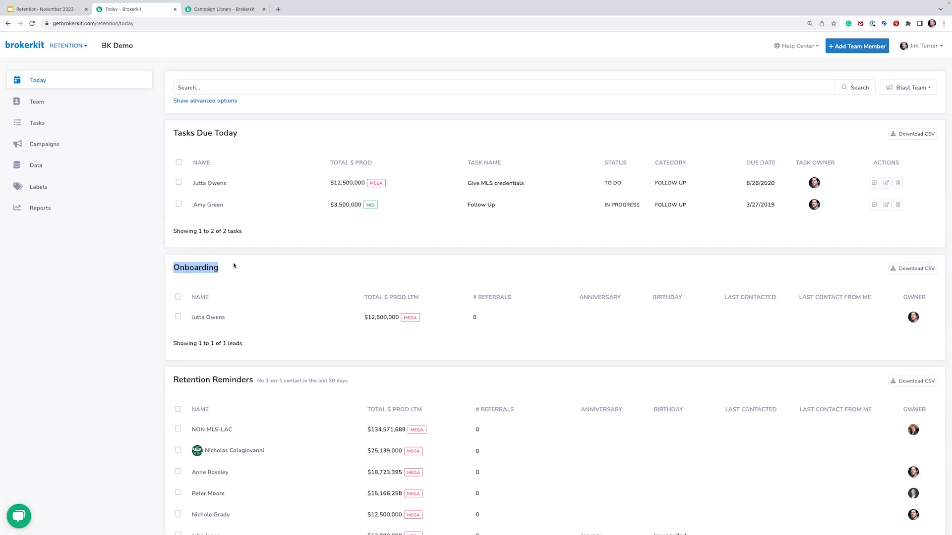
{"action": "left_click_drag", "start_coordinate": [170, 276], "coordinate": [217, 266]}
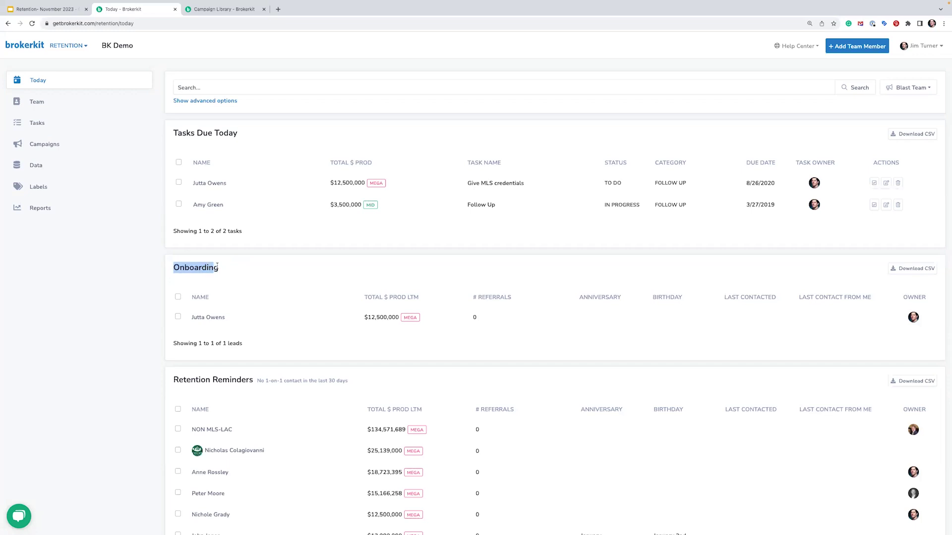
Select the team member in the Onboarding section, view the bulk status options and clear the selection.
{"action": "left_click", "coordinate": [177, 317]}
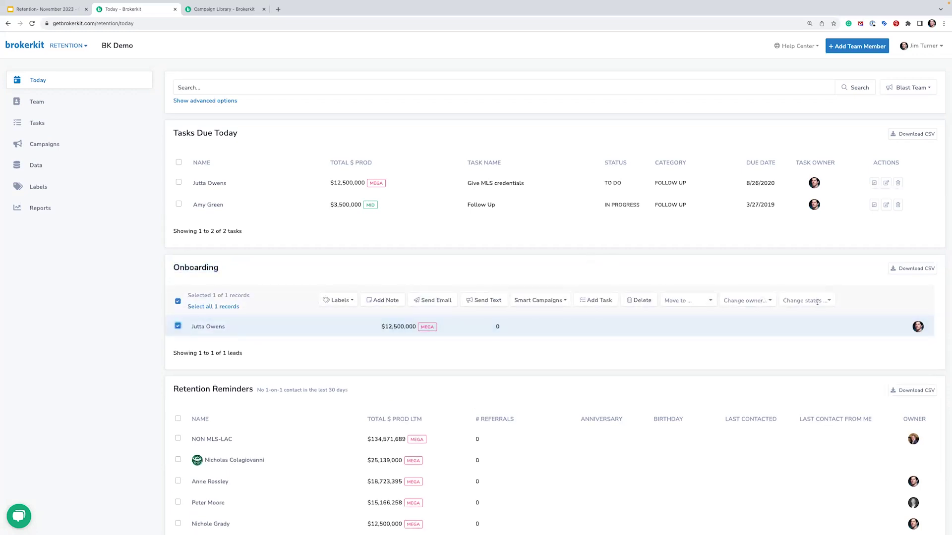
{"action": "left_click", "coordinate": [805, 301]}
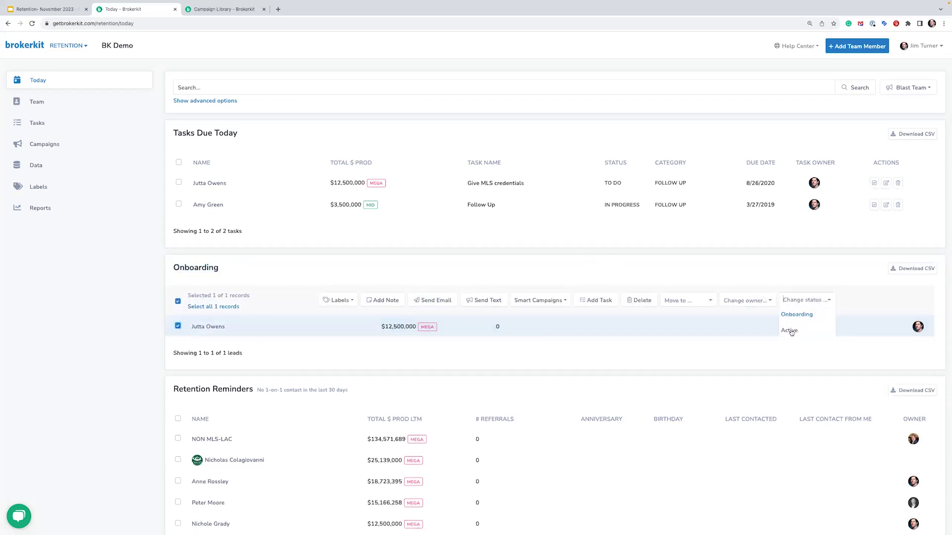
{"action": "left_click", "coordinate": [177, 300]}
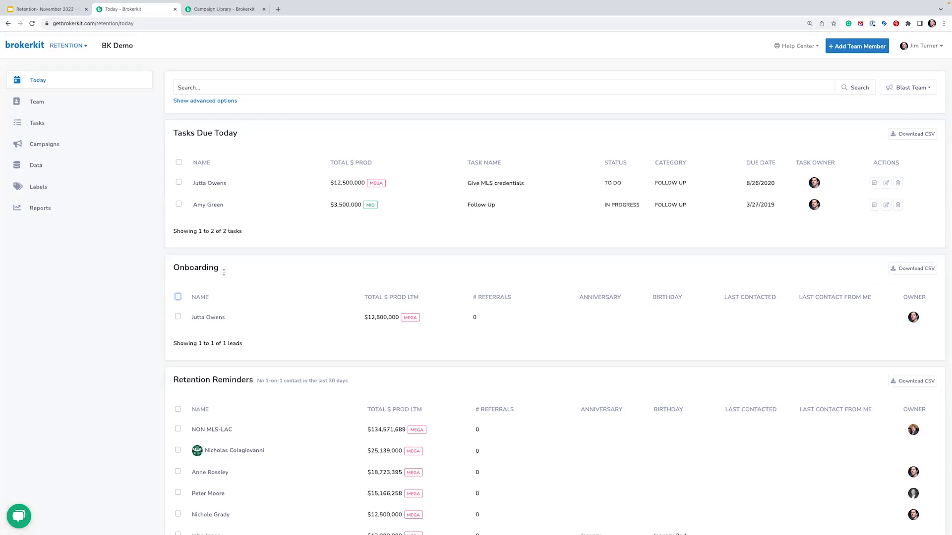
Select the onboarding team member, view the new-task form in the member's profile and close the profile.
{"action": "left_click", "coordinate": [177, 297]}
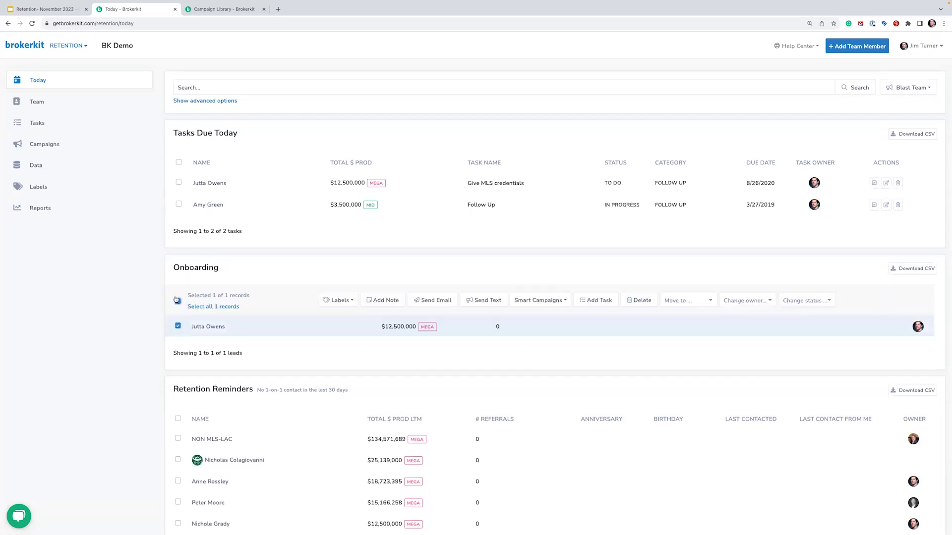
{"action": "left_click", "coordinate": [209, 327]}
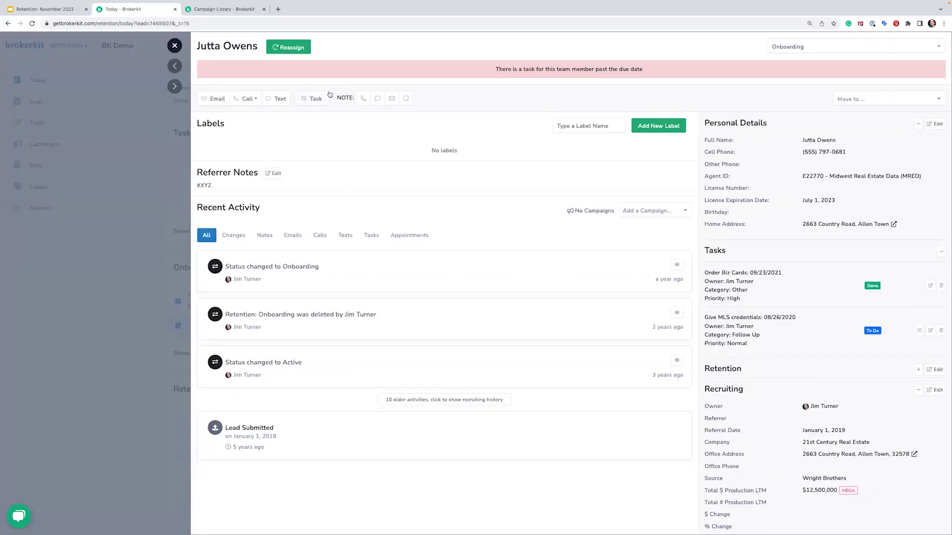
{"action": "left_click", "coordinate": [309, 102]}
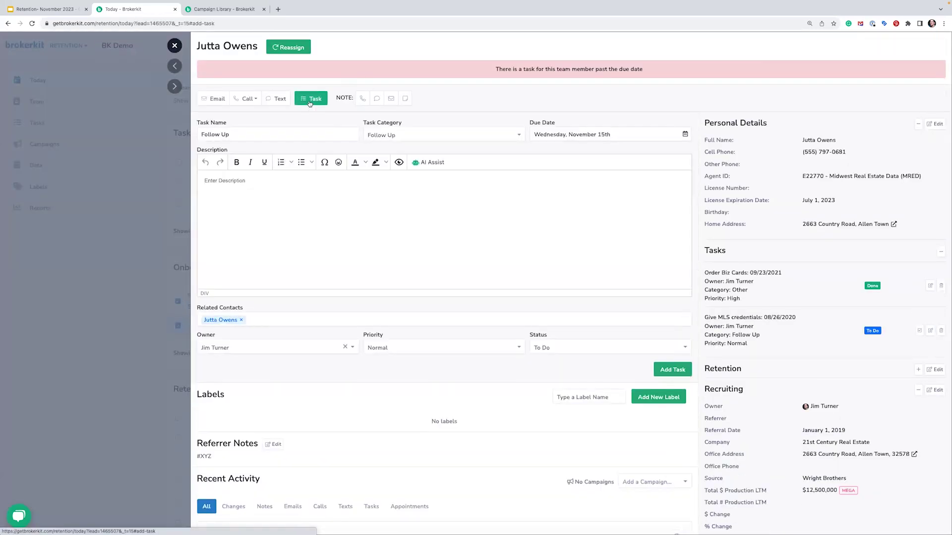
{"action": "left_click", "coordinate": [312, 101]}
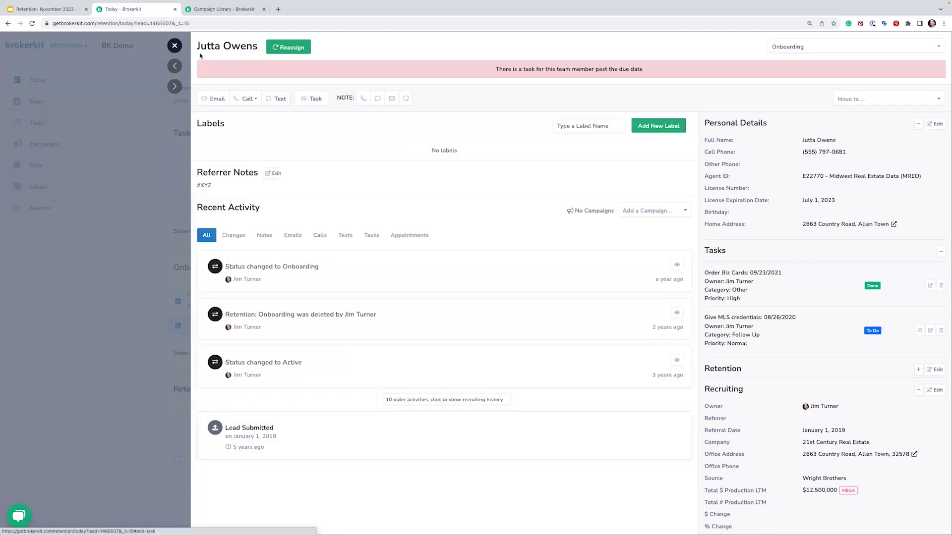
{"action": "left_click", "coordinate": [176, 47]}
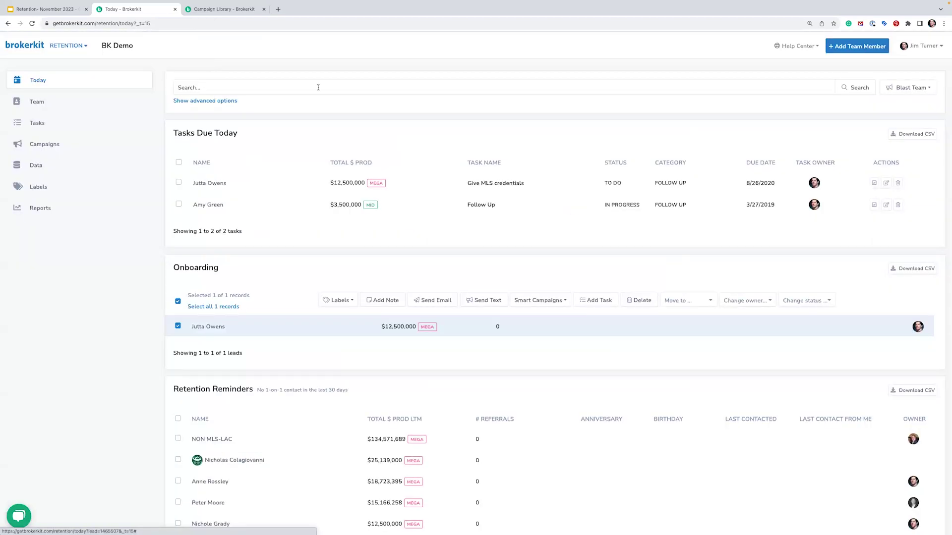
View the selected member's Smart Campaigns actions and the Smart Campaign Triggers list, and return to the Smart Campaigns page.
{"action": "left_click", "coordinate": [561, 302]}
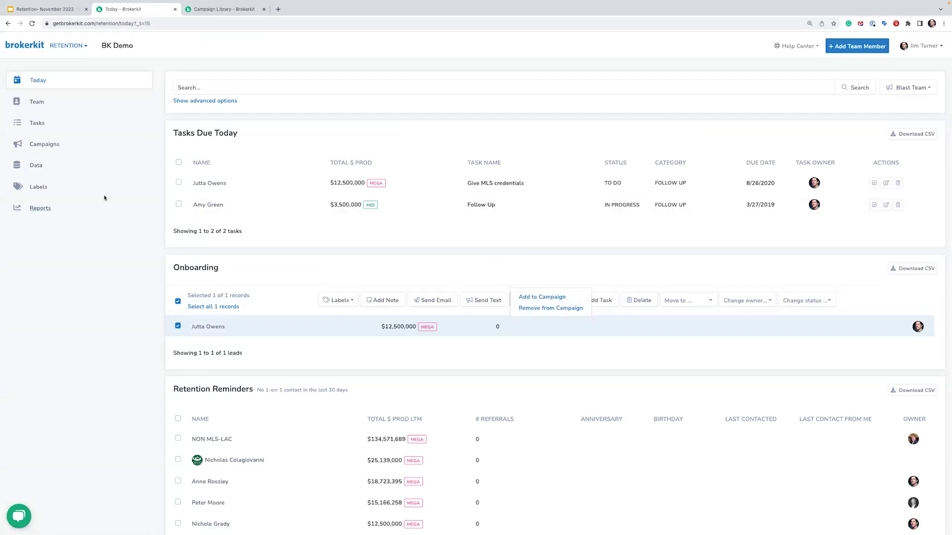
{"action": "left_click", "coordinate": [44, 143]}
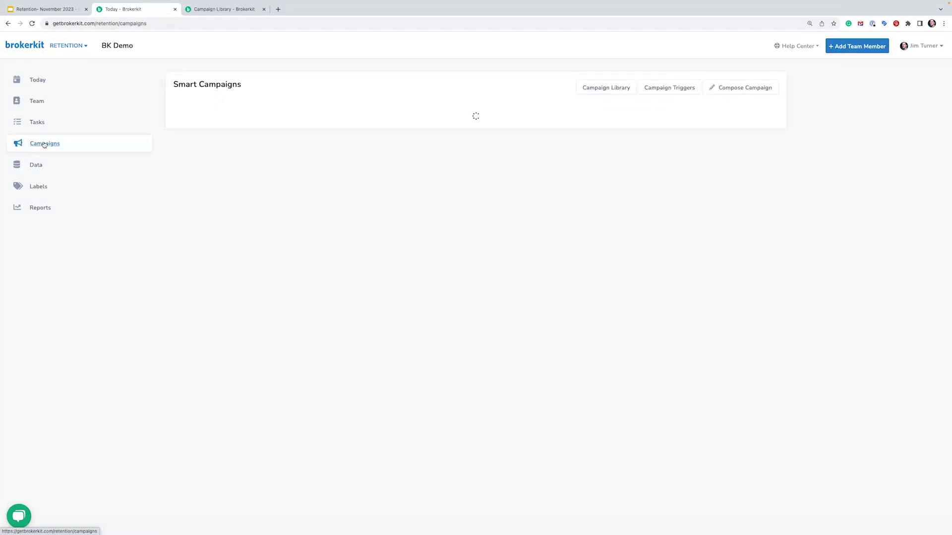
{"action": "left_click", "coordinate": [659, 89]}
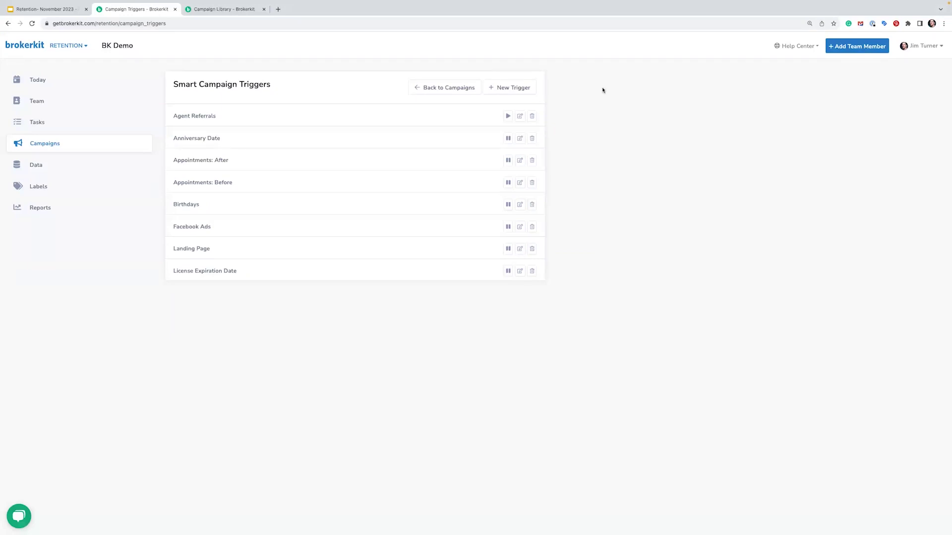
{"action": "left_click", "coordinate": [426, 89]}
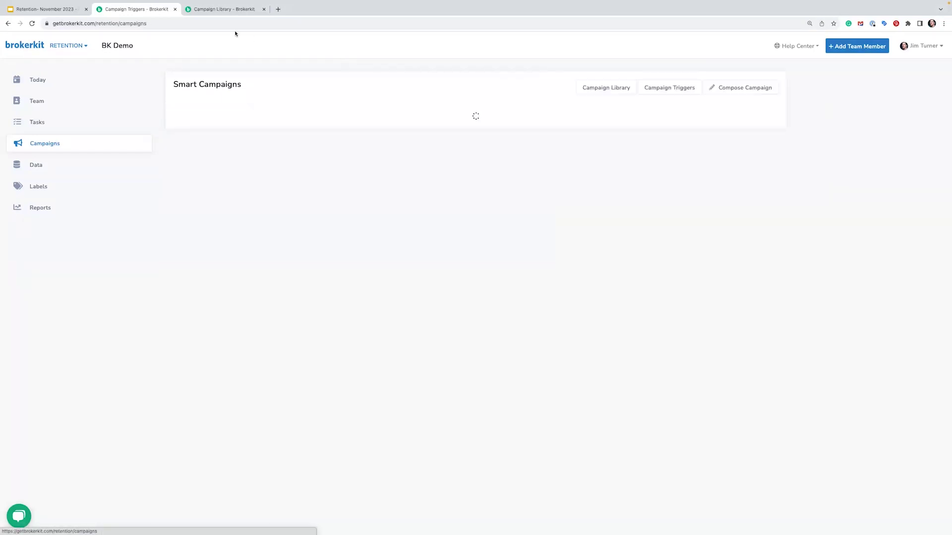
Open the campaign library entry at getbrokerkit.com/recruiter/campaign_libraries/13234 in a new browser tab.
{"action": "left_click", "coordinate": [224, 9]}
{"action": "scroll", "coordinate": [138, 98], "scroll_direction": "down", "scroll_amount": 1}
{"action": "key", "text": "super+Tab"}
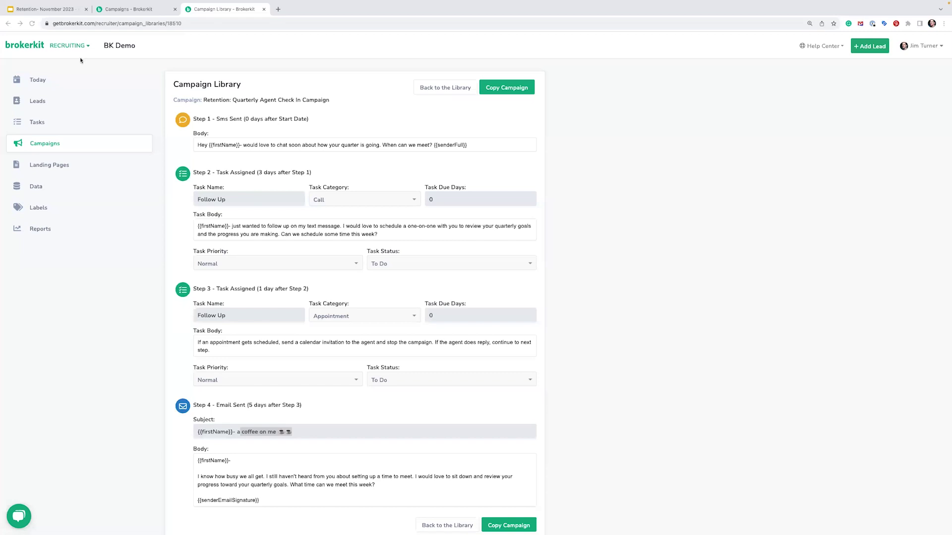
{"action": "left_click", "coordinate": [278, 9]}
{"action": "type", "text": "https://getbrokerkit.com/recruiter/campaign_libraries/13234"}
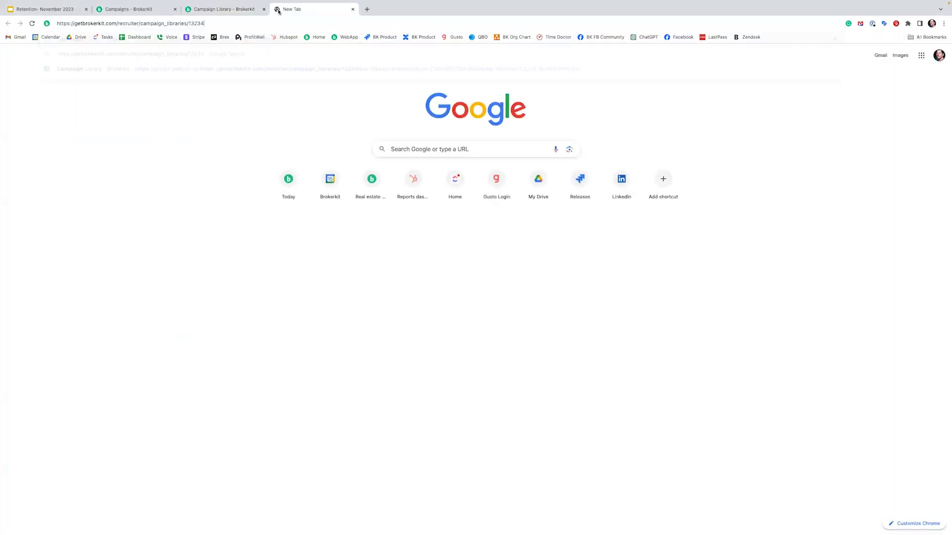
{"action": "key", "text": "Return"}
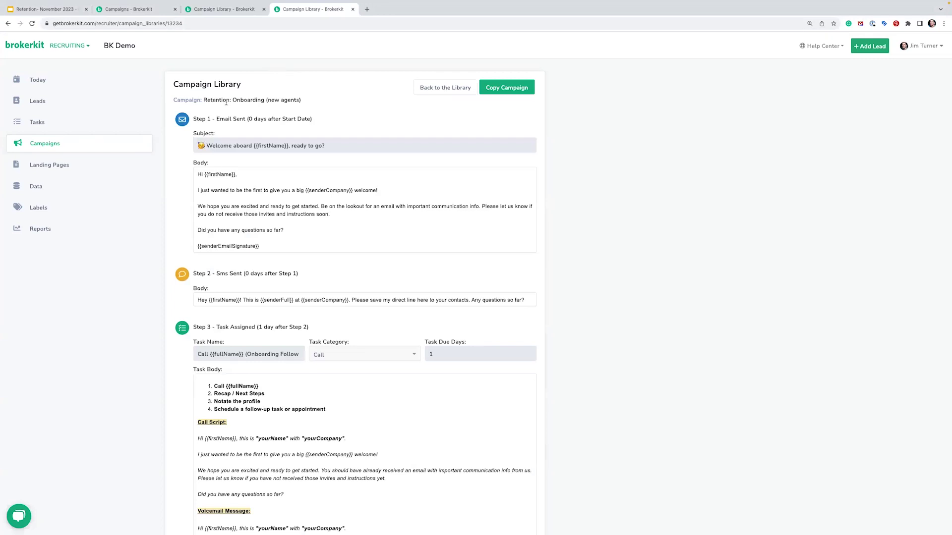
Enlarge the page and examine steps 1 to 3 of the new-agent onboarding campaign: welcome email, text message and call task.
{"action": "left_click", "coordinate": [357, 141]}
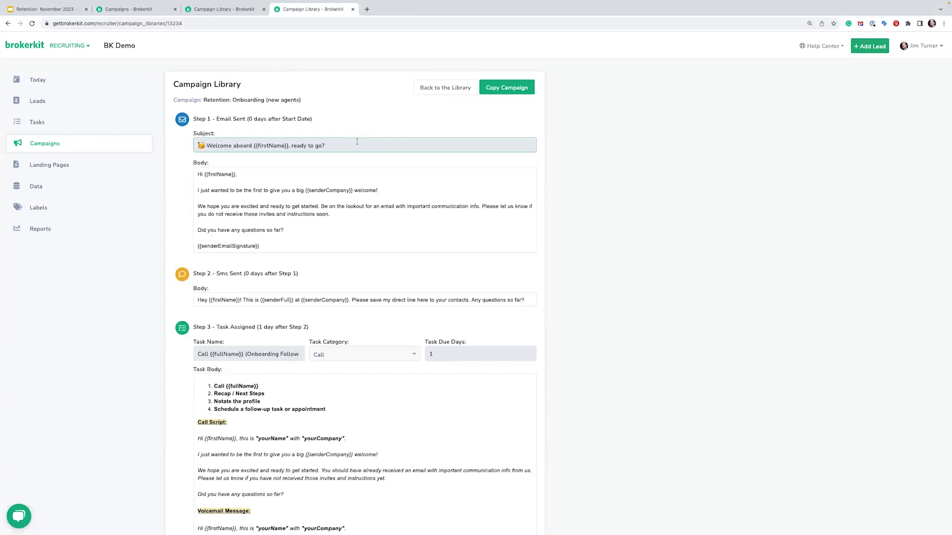
{"action": "key", "text": "ctrl+plus"}
{"action": "key", "text": "ctrl+plus"}
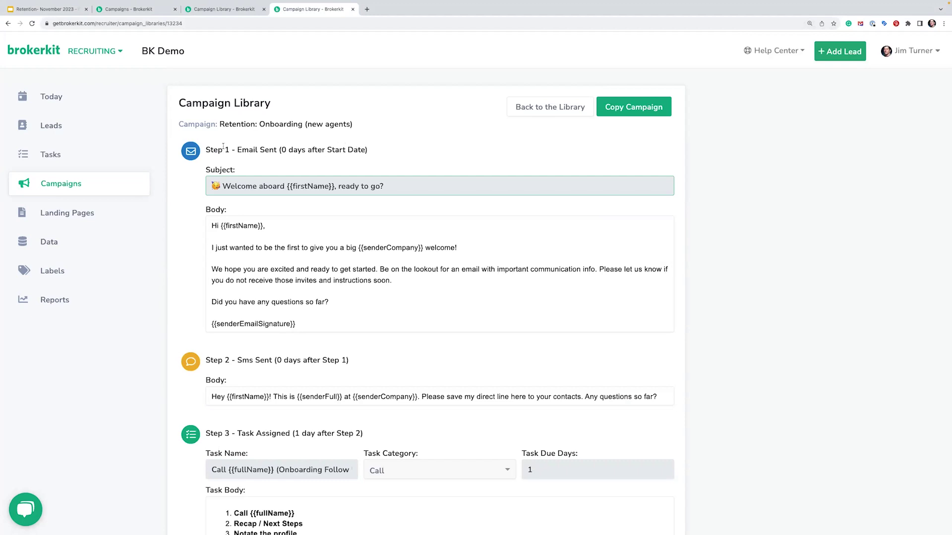
{"action": "left_click_drag", "start_coordinate": [206, 170], "coordinate": [232, 171]}
{"action": "left_click", "coordinate": [226, 171]}
{"action": "left_click_drag", "start_coordinate": [234, 171], "coordinate": [205, 171]}
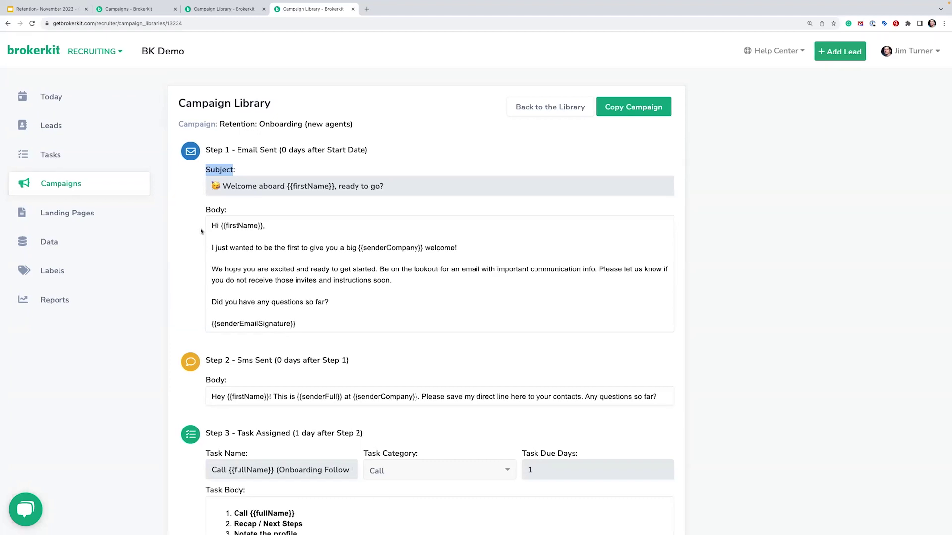
{"action": "scroll", "coordinate": [312, 248], "scroll_direction": "down", "scroll_amount": 2}
{"action": "left_click_drag", "start_coordinate": [658, 333], "coordinate": [203, 335]}
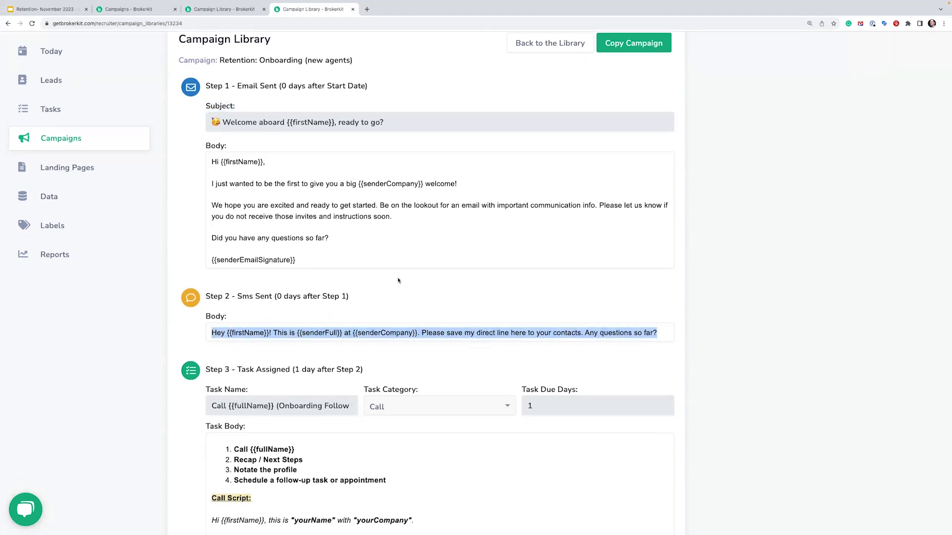
{"action": "scroll", "coordinate": [398, 281], "scroll_direction": "down", "scroll_amount": 4}
{"action": "left_click_drag", "start_coordinate": [207, 170], "coordinate": [369, 171]}
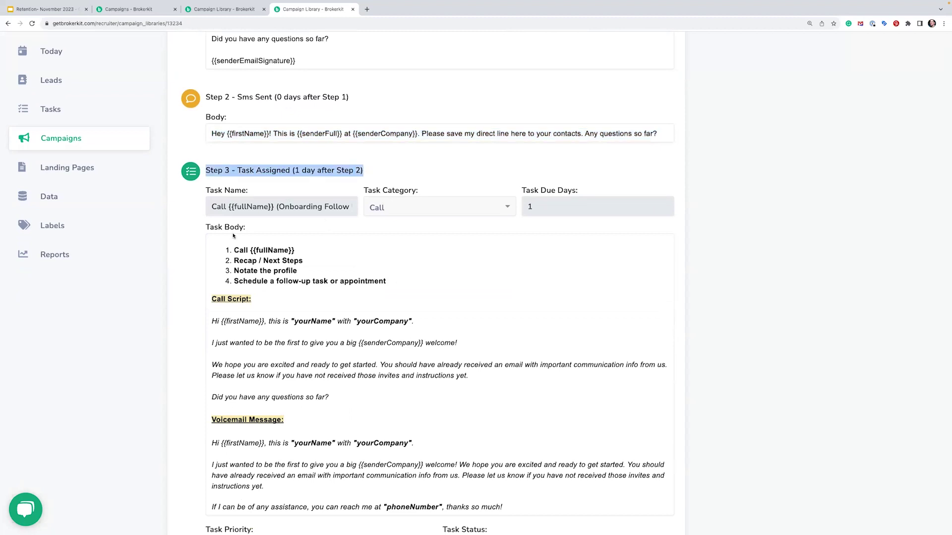
{"action": "scroll", "coordinate": [234, 236], "scroll_direction": "down", "scroll_amount": 3}
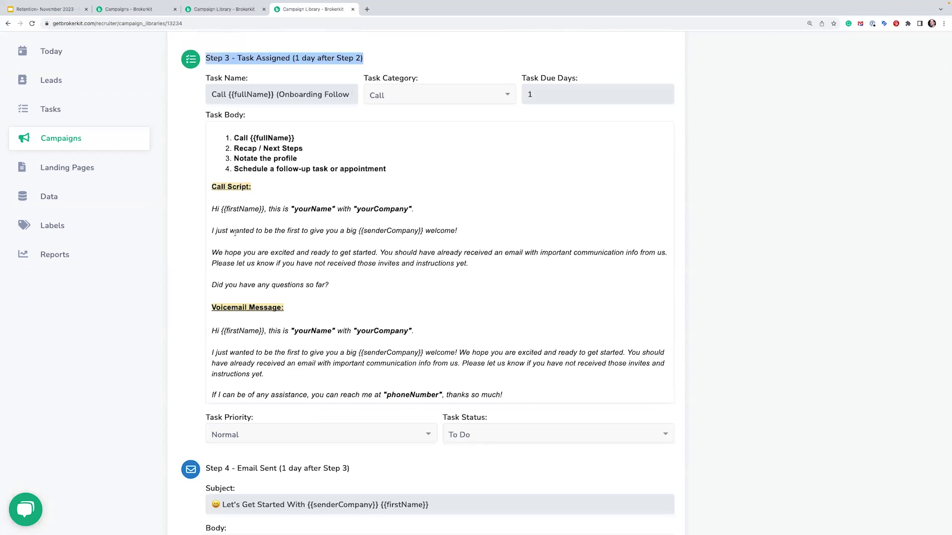
{"action": "scroll", "coordinate": [235, 233], "scroll_direction": "up", "scroll_amount": 8}
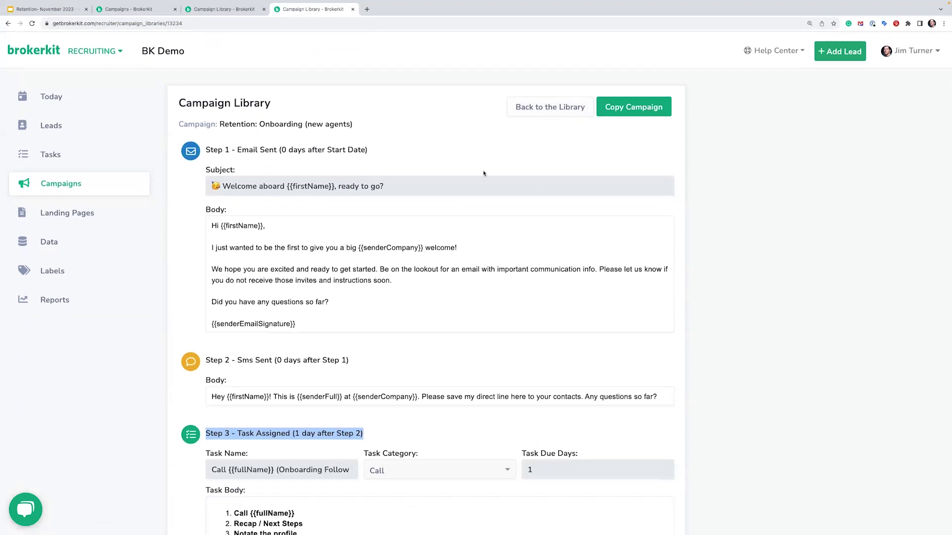
Examine steps 4 to 6 of the onboarding campaign: the getting-started email, the follow-up text and the LinkedIn task.
{"action": "scroll", "coordinate": [408, 193], "scroll_direction": "down", "scroll_amount": 8}
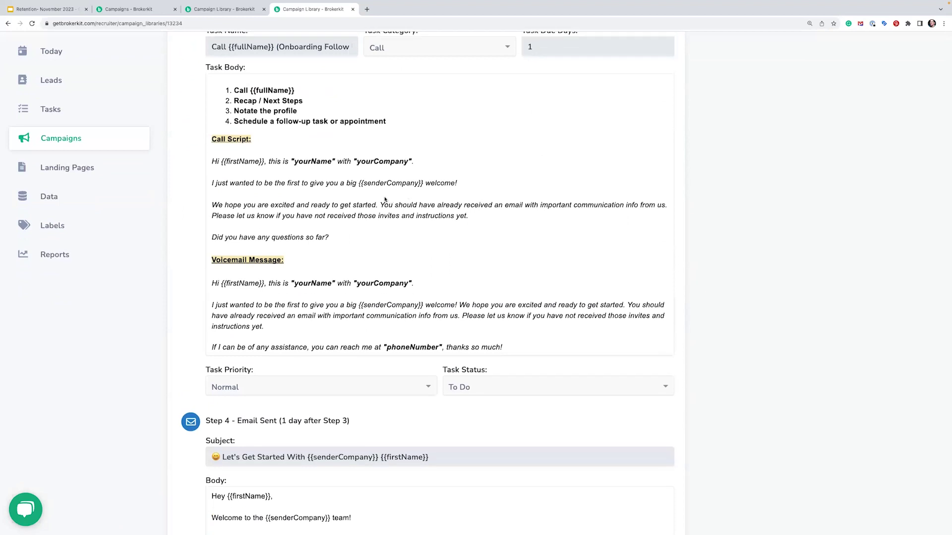
{"action": "scroll", "coordinate": [365, 203], "scroll_direction": "down", "scroll_amount": 4}
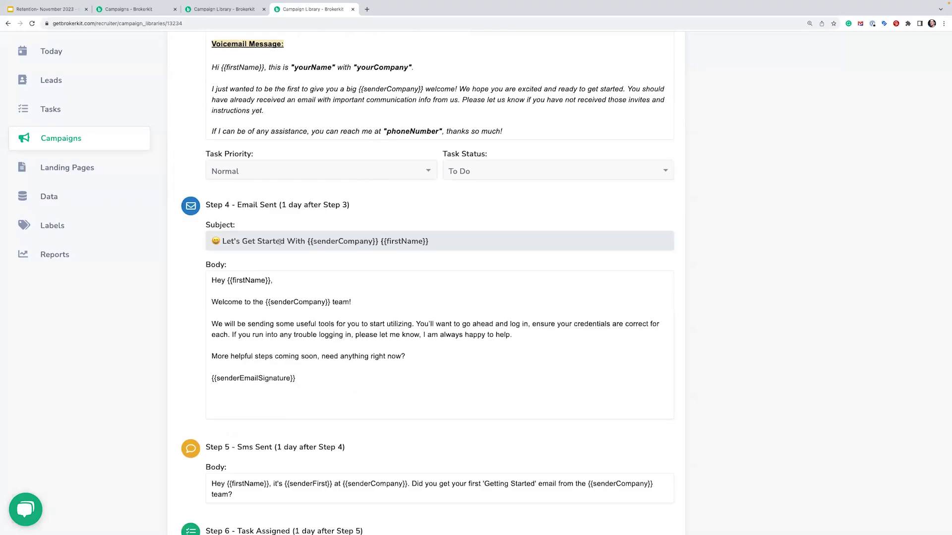
{"action": "double_click", "coordinate": [220, 242]}
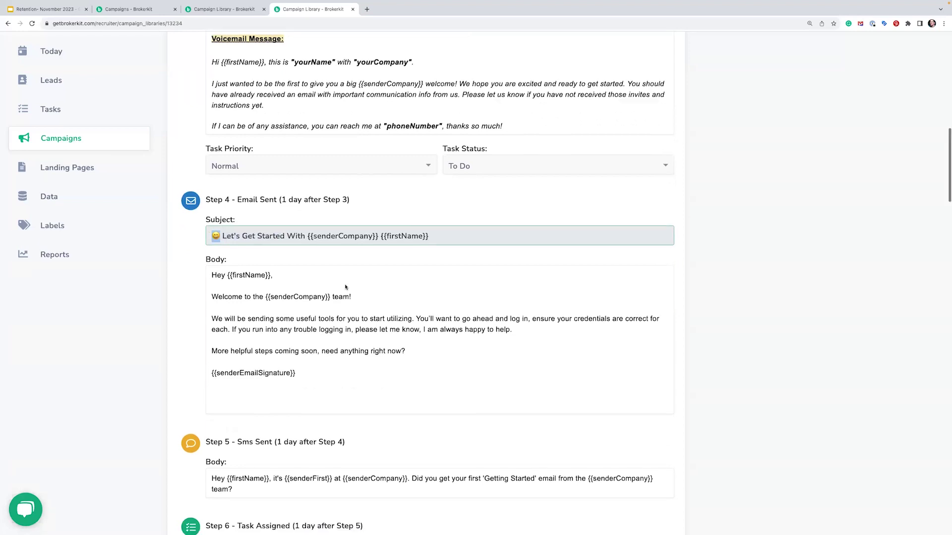
{"action": "scroll", "coordinate": [346, 287], "scroll_direction": "down", "scroll_amount": 1}
{"action": "scroll", "coordinate": [362, 296], "scroll_direction": "down", "scroll_amount": 2}
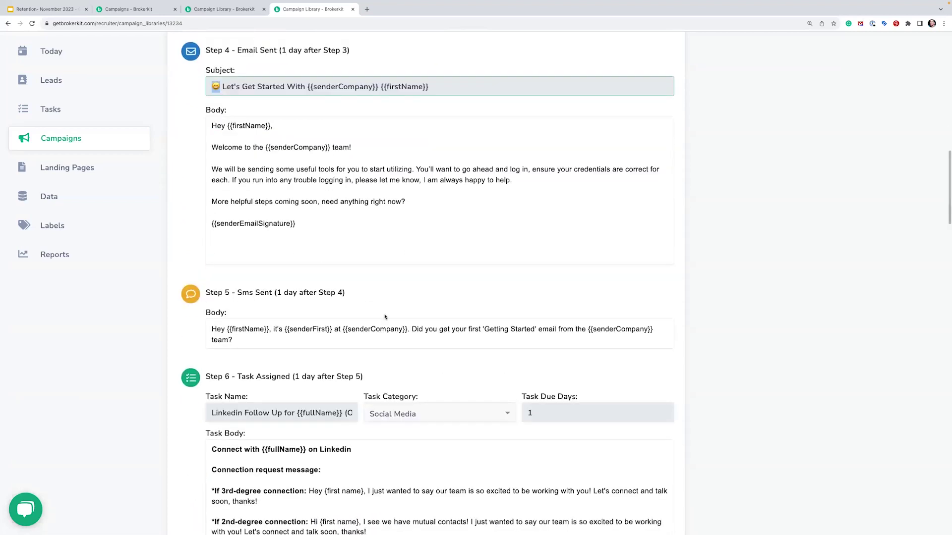
{"action": "left_click_drag", "start_coordinate": [255, 340], "coordinate": [201, 329]}
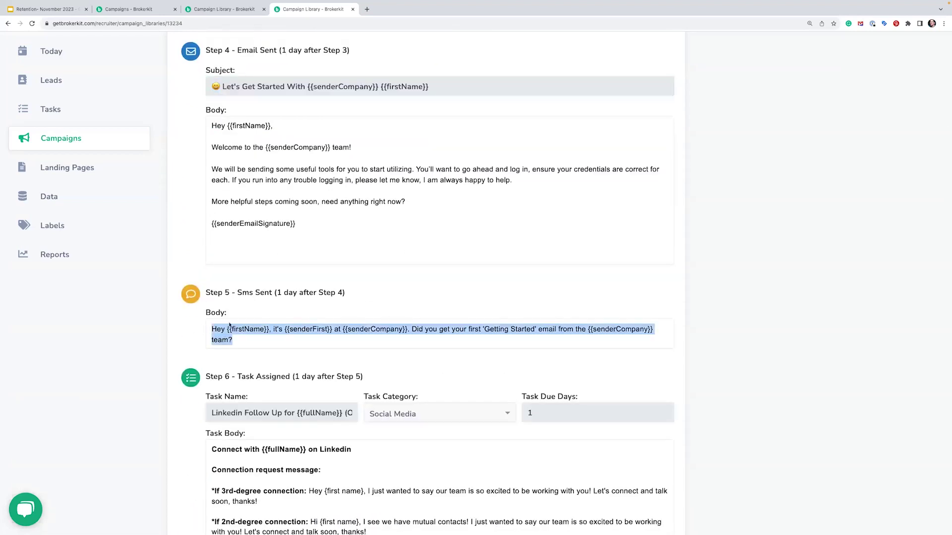
{"action": "scroll", "coordinate": [380, 298], "scroll_direction": "down", "scroll_amount": 2}
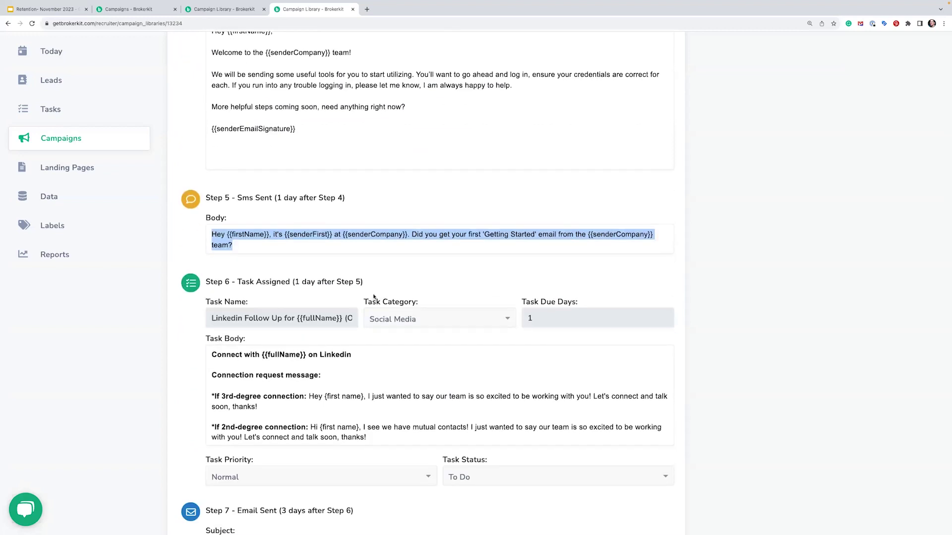
{"action": "scroll", "coordinate": [374, 296], "scroll_direction": "down", "scroll_amount": 1}
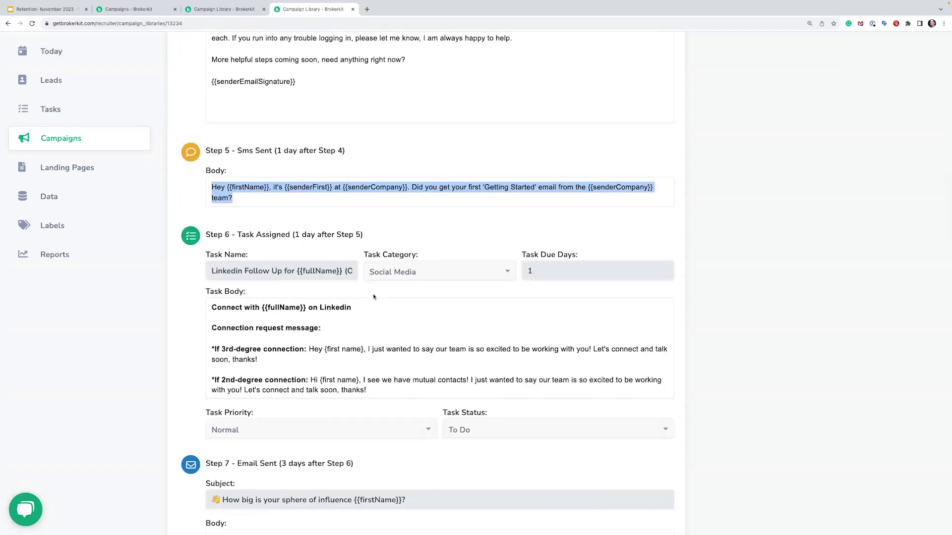
Examine the onboarding campaign from the step 6 LinkedIn task through the step 12 task, and return to the start of the campaign.
{"action": "scroll", "coordinate": [374, 296], "scroll_direction": "down", "scroll_amount": 1}
{"action": "left_click_drag", "start_coordinate": [279, 252], "coordinate": [353, 253]}
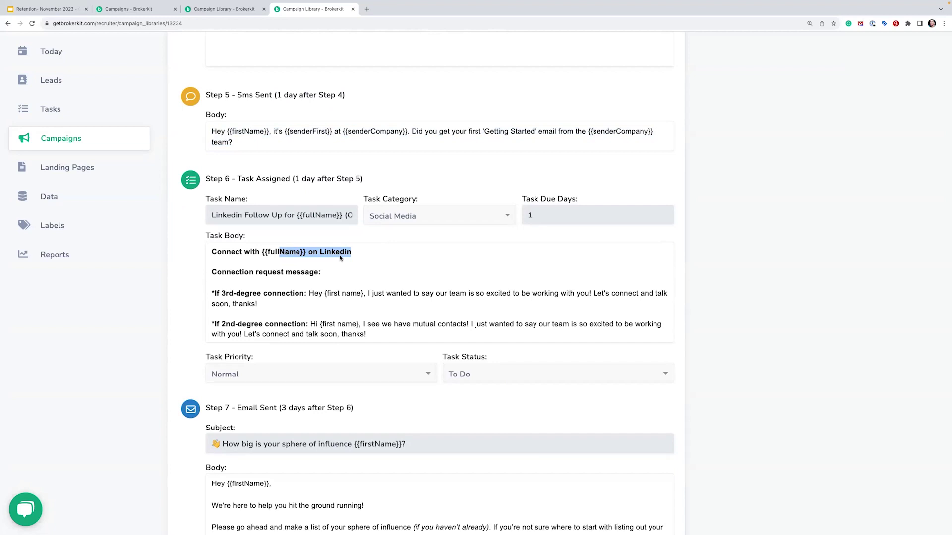
{"action": "scroll", "coordinate": [341, 257], "scroll_direction": "down", "scroll_amount": 3}
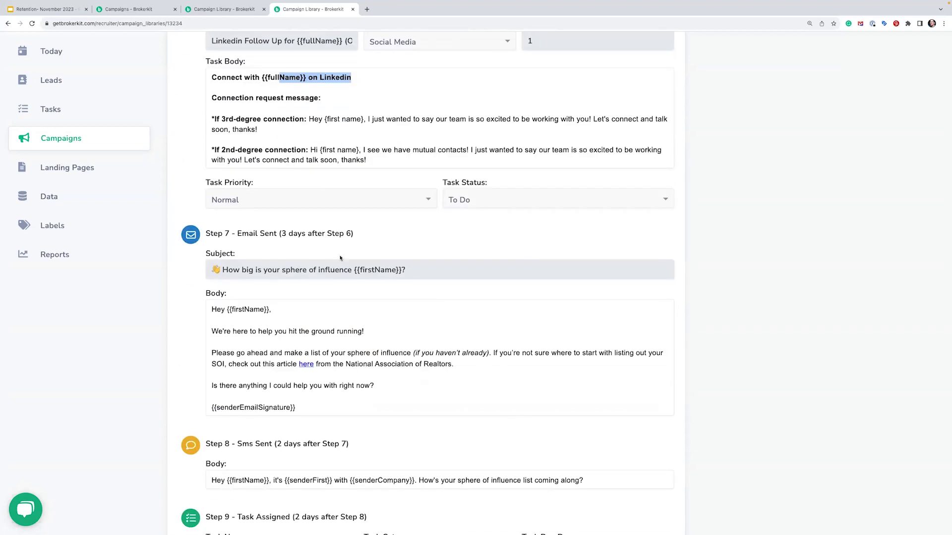
{"action": "scroll", "coordinate": [341, 258], "scroll_direction": "down", "scroll_amount": 1}
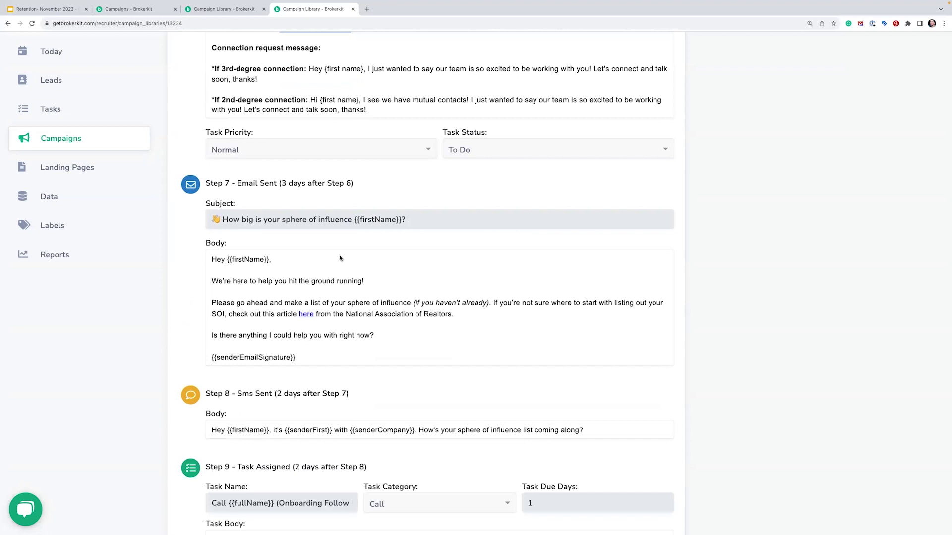
{"action": "scroll", "coordinate": [340, 258], "scroll_direction": "down", "scroll_amount": 4}
{"action": "scroll", "coordinate": [341, 258], "scroll_direction": "down", "scroll_amount": 5}
{"action": "scroll", "coordinate": [341, 258], "scroll_direction": "down", "scroll_amount": 7}
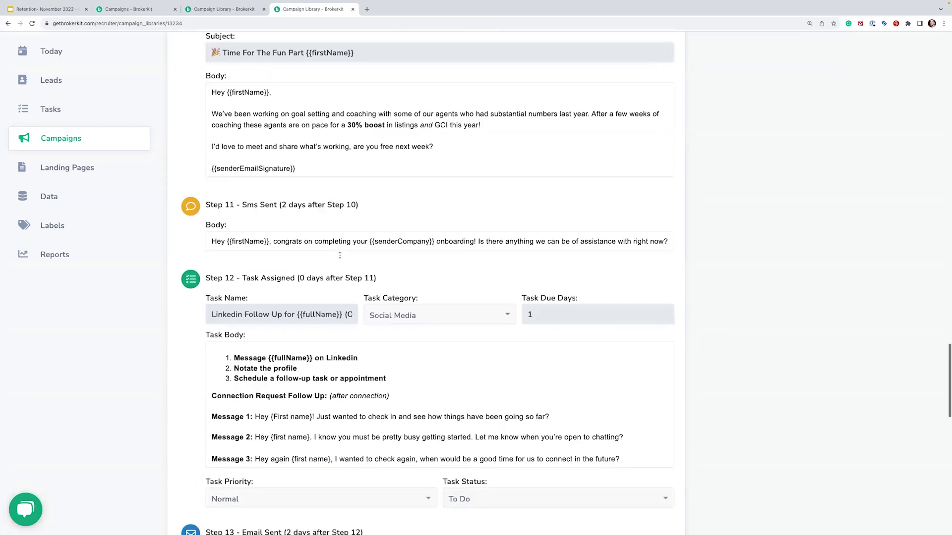
{"action": "scroll", "coordinate": [340, 255], "scroll_direction": "down", "scroll_amount": 1}
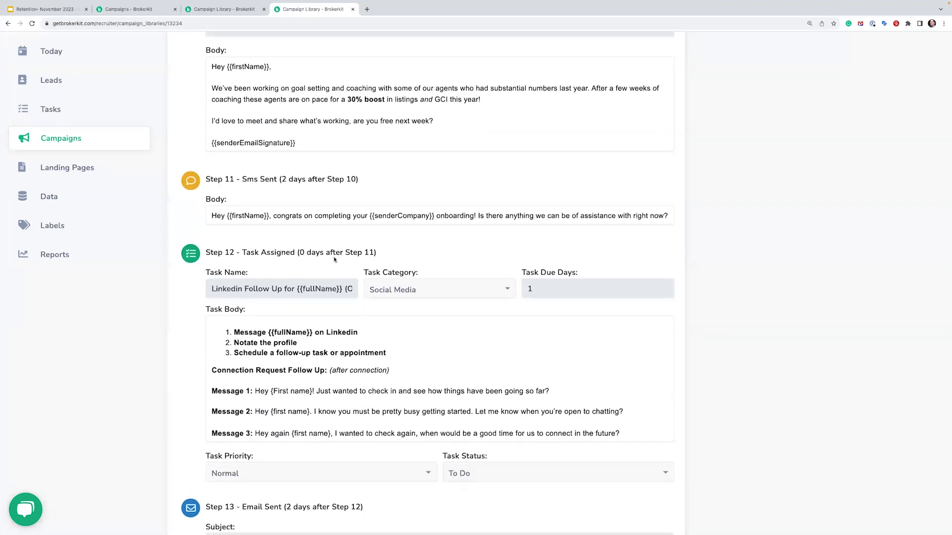
{"action": "scroll", "coordinate": [335, 260], "scroll_direction": "down", "scroll_amount": 1}
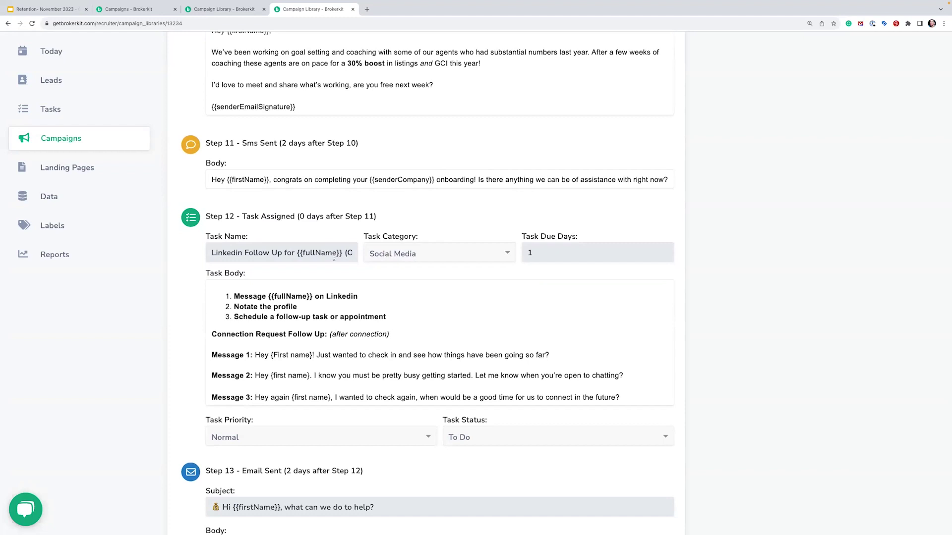
{"action": "scroll", "coordinate": [333, 257], "scroll_direction": "up", "scroll_amount": 20}
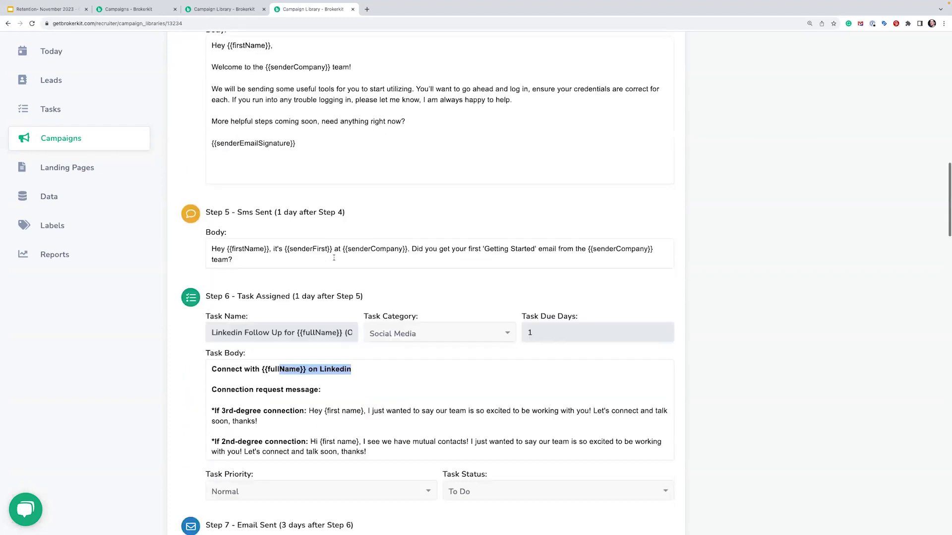
{"action": "scroll", "coordinate": [334, 257], "scroll_direction": "up", "scroll_amount": 2}
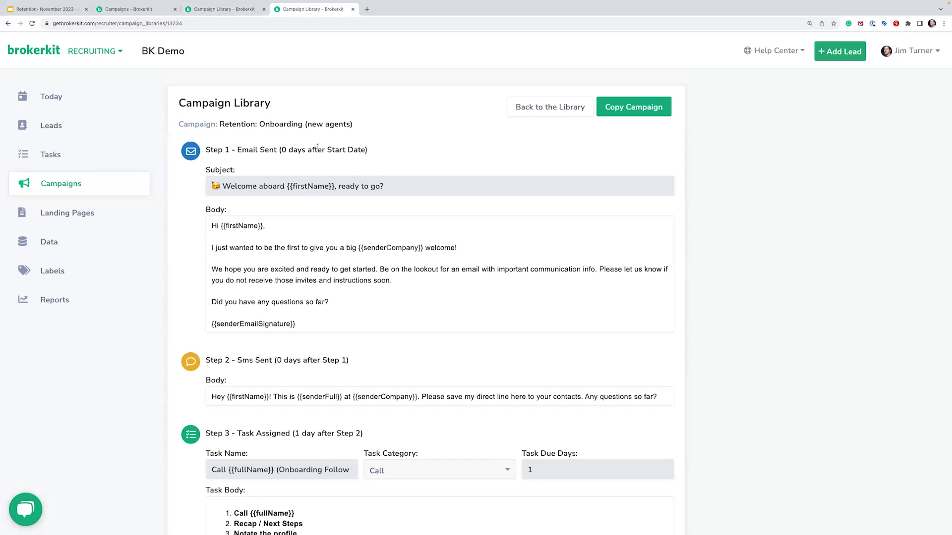
Return to the Smart Campaigns list from the Quarterly Agent Check In campaign and start composing a new campaign.
{"action": "left_click", "coordinate": [227, 9]}
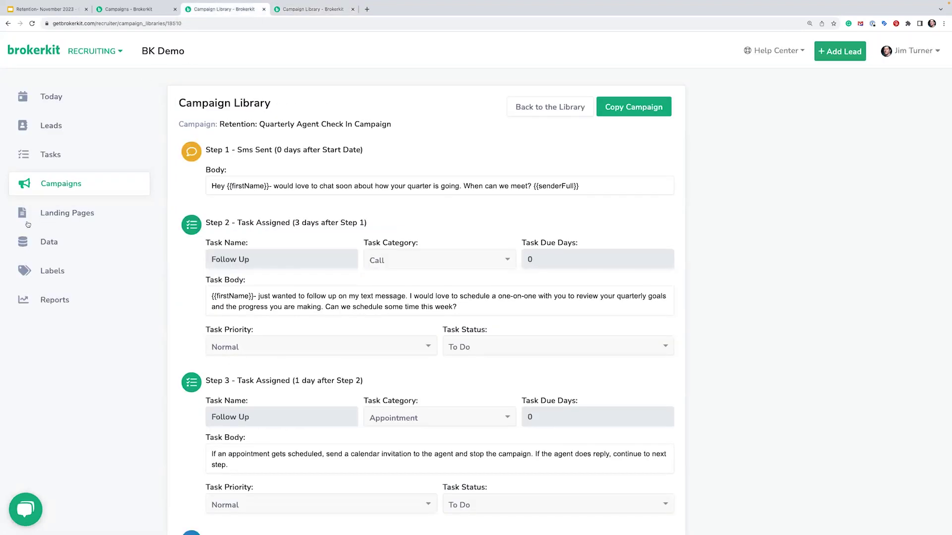
{"action": "left_click", "coordinate": [52, 184]}
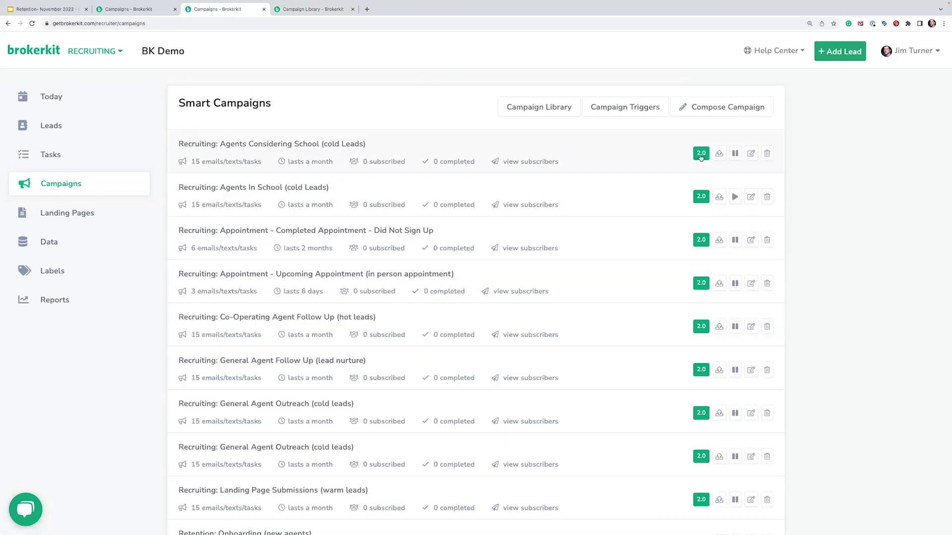
{"action": "left_click", "coordinate": [715, 107]}
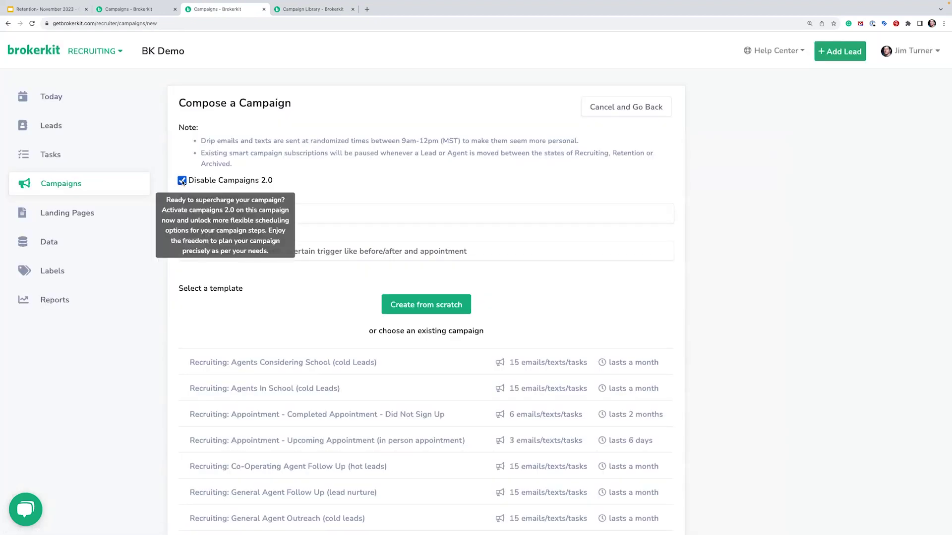
Start the campaign from scratch with an email as first step, turning Campaigns 2.0 off and on again to compare the scheduling options.
{"action": "left_click_drag", "start_coordinate": [182, 182], "coordinate": [285, 184]}
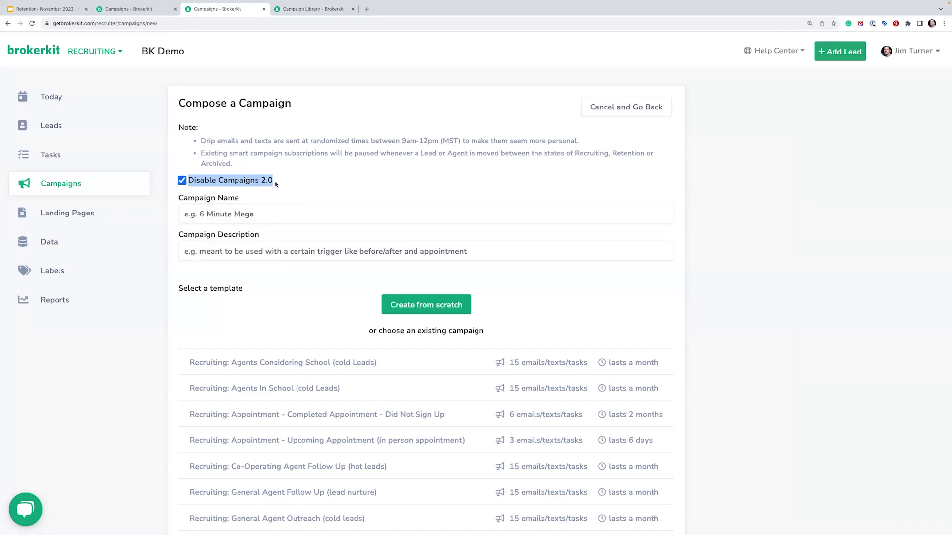
{"action": "left_click", "coordinate": [181, 181]}
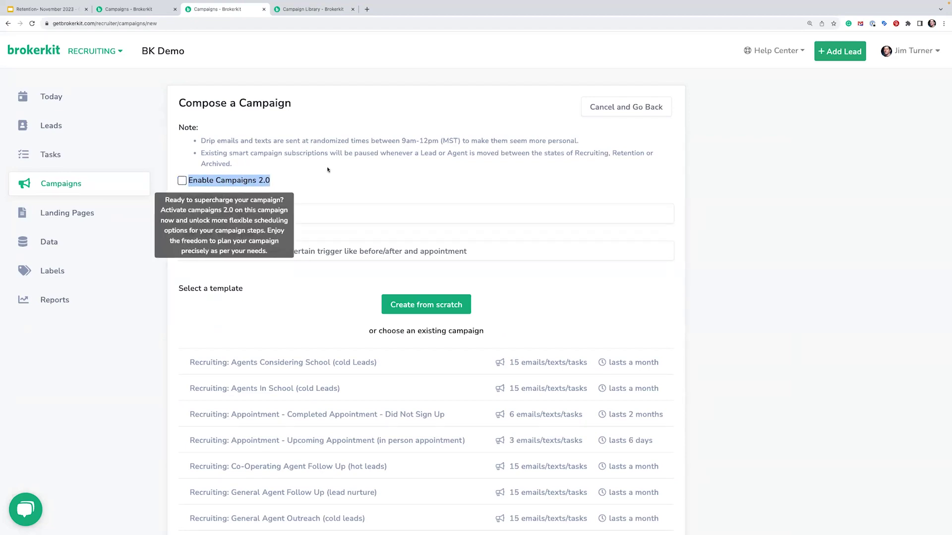
{"action": "left_click", "coordinate": [402, 310]}
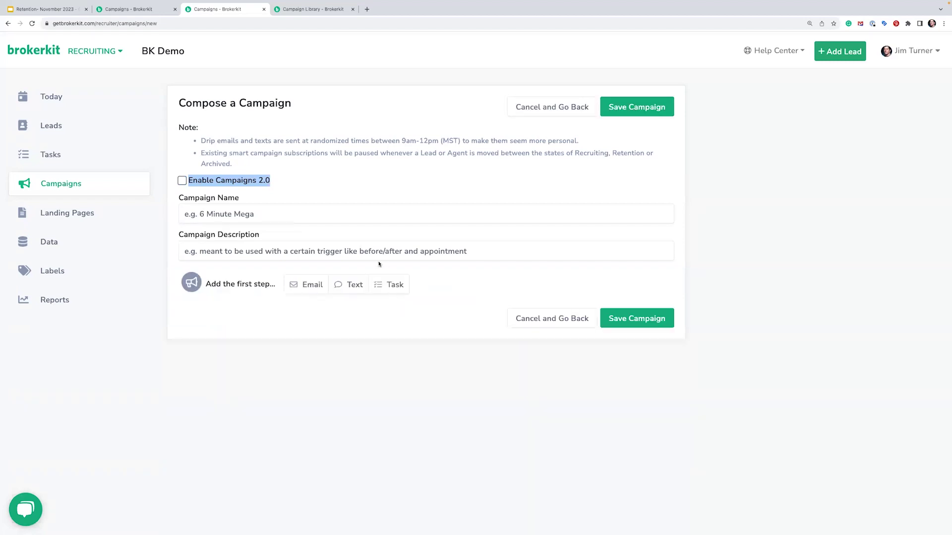
{"action": "left_click", "coordinate": [316, 286]}
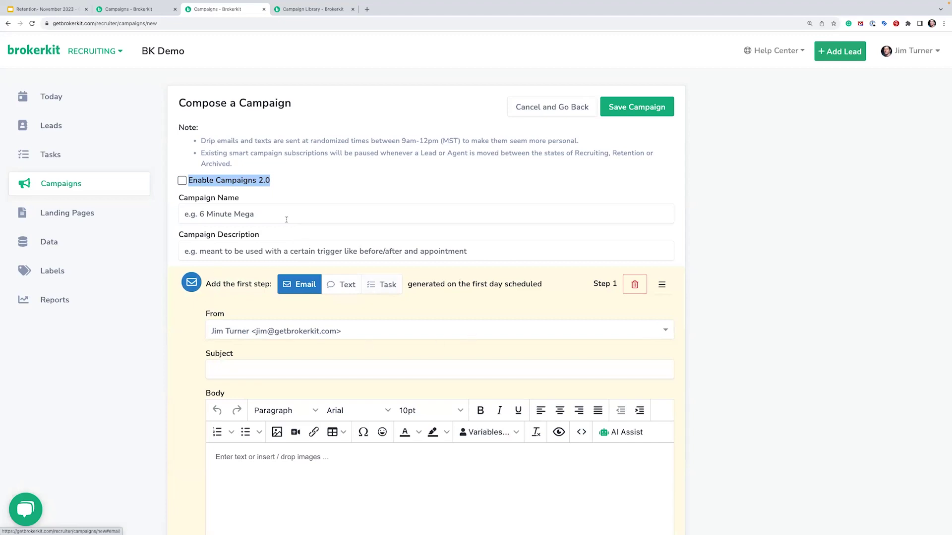
{"action": "left_click", "coordinate": [183, 181]}
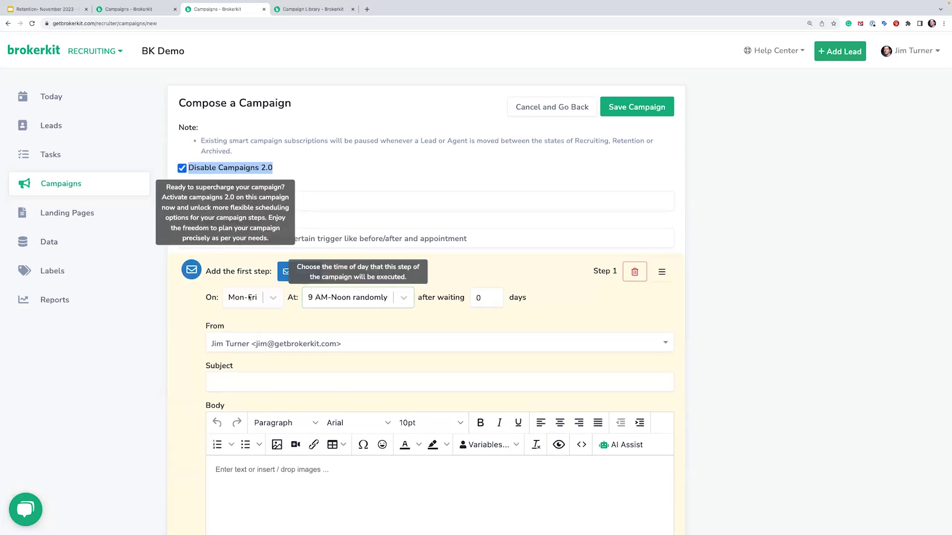
{"action": "left_click", "coordinate": [759, 234]}
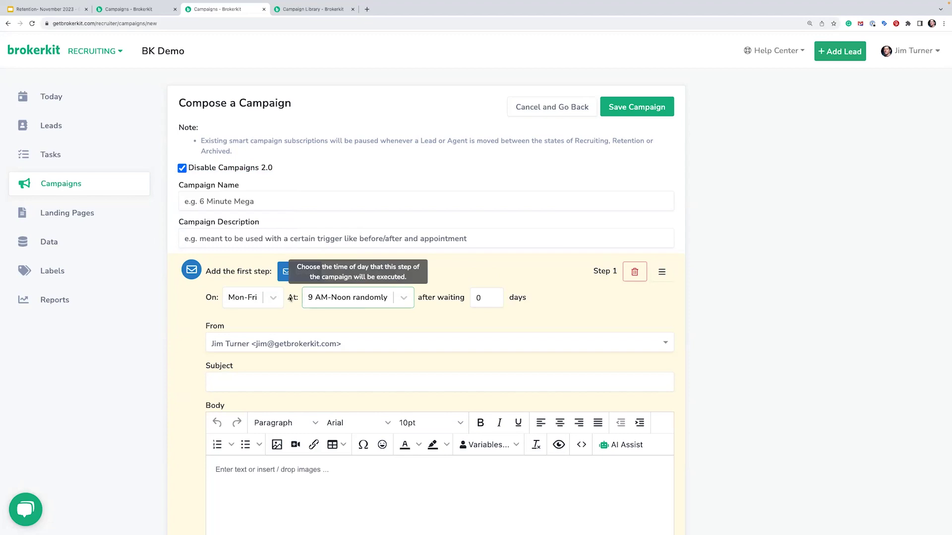
Change the first campaign step to a task scheduled for Any Day at Any Time.
{"action": "left_click", "coordinate": [383, 271]}
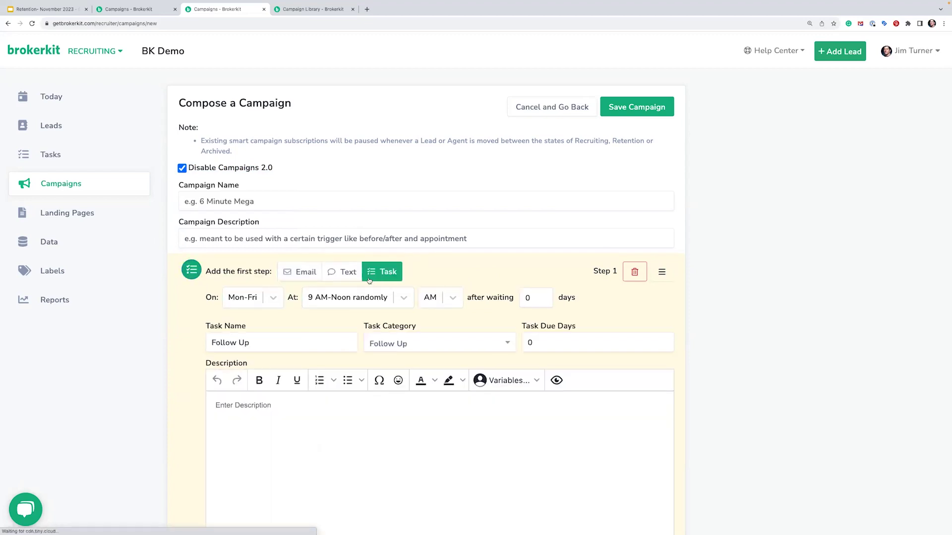
{"action": "left_click", "coordinate": [253, 303]}
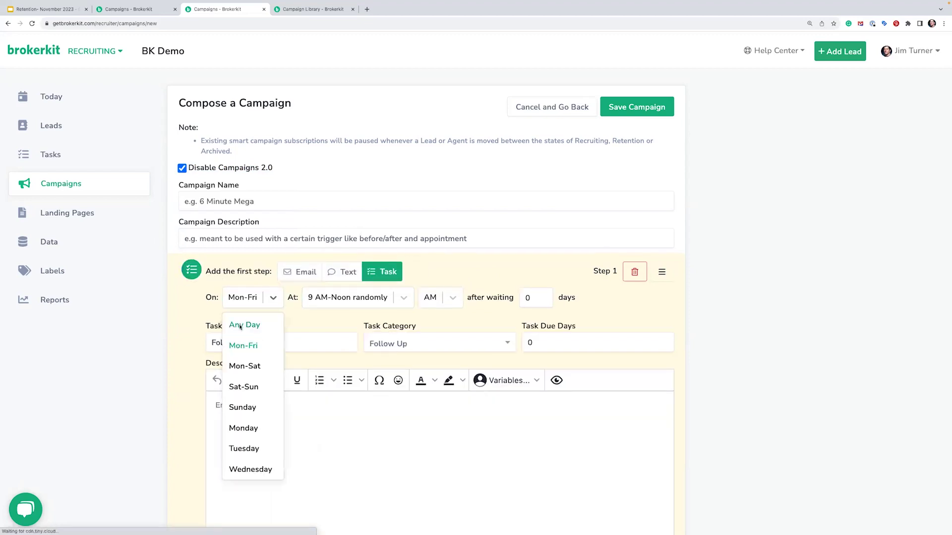
{"action": "left_click", "coordinate": [244, 325]}
{"action": "left_click", "coordinate": [340, 300]}
{"action": "left_click", "coordinate": [340, 323]}
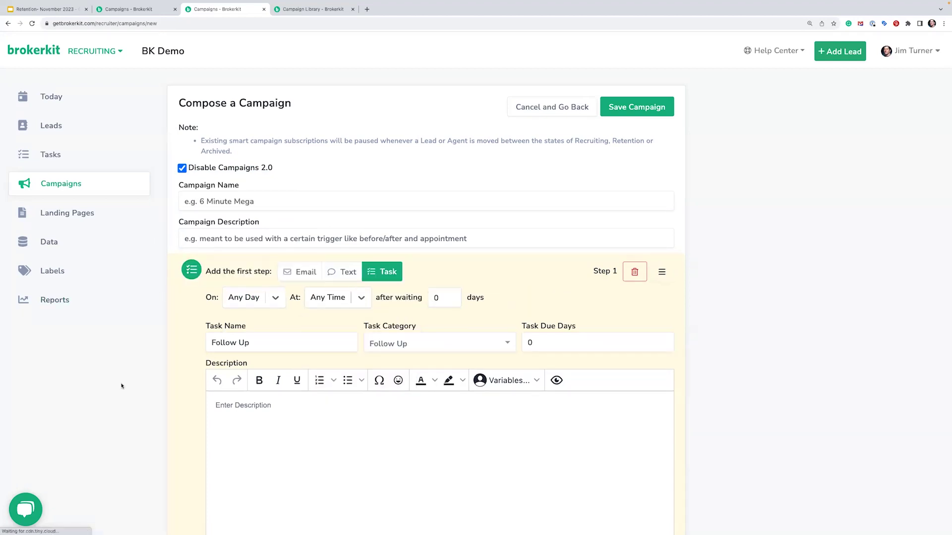
{"action": "scroll", "coordinate": [135, 381], "scroll_direction": "down", "scroll_amount": 1}
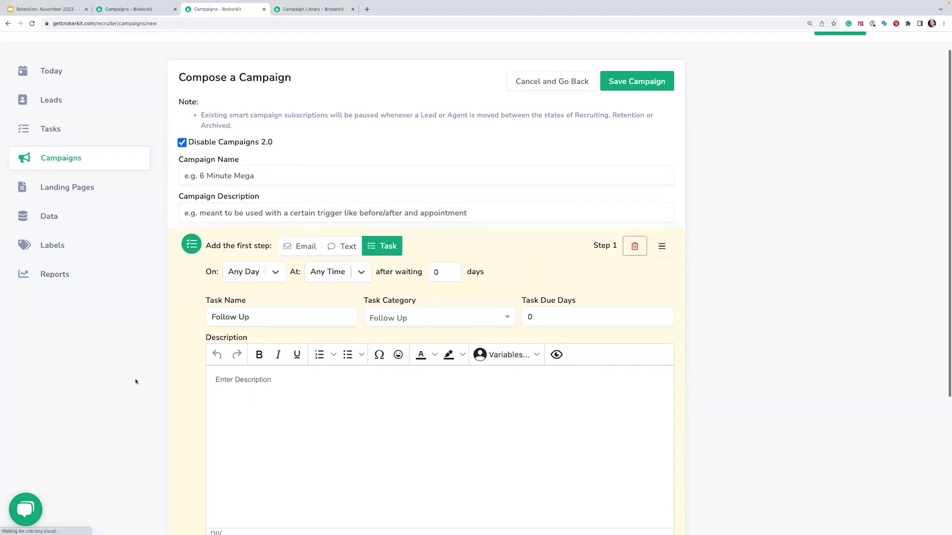
{"action": "left_click", "coordinate": [244, 279]}
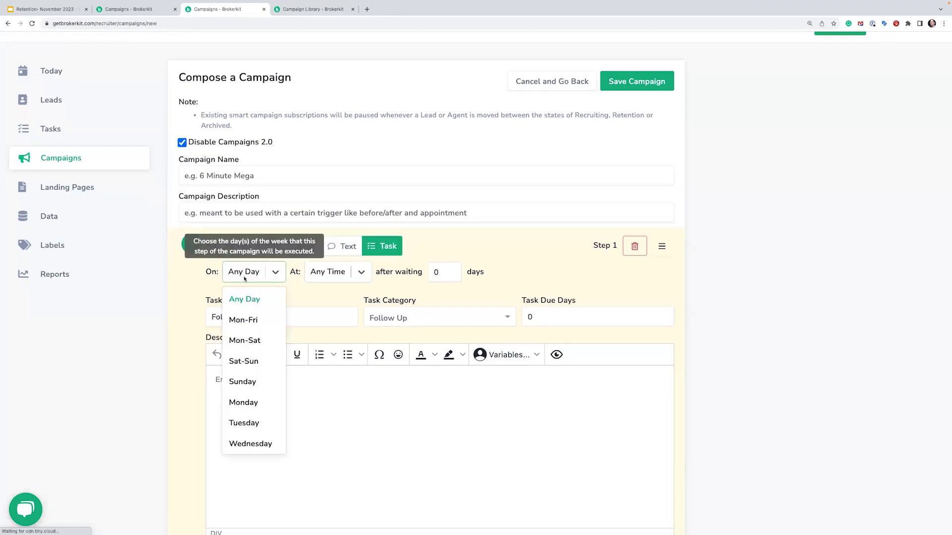
{"action": "left_click", "coordinate": [321, 271]}
{"action": "left_click", "coordinate": [584, 271]}
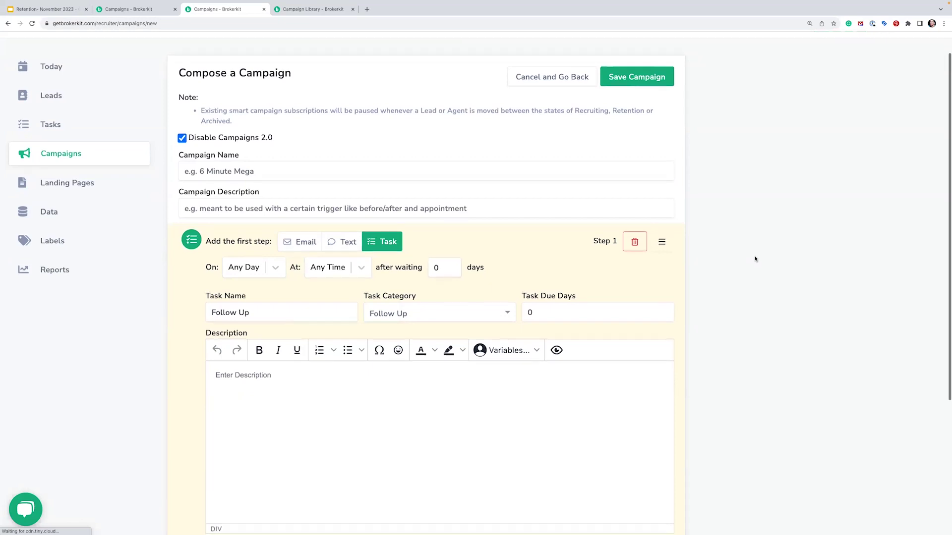
Add a second task step scheduled for Any Day at Any Time.
{"action": "scroll", "coordinate": [754, 259], "scroll_direction": "down", "scroll_amount": 4}
{"action": "left_click", "coordinate": [395, 451]}
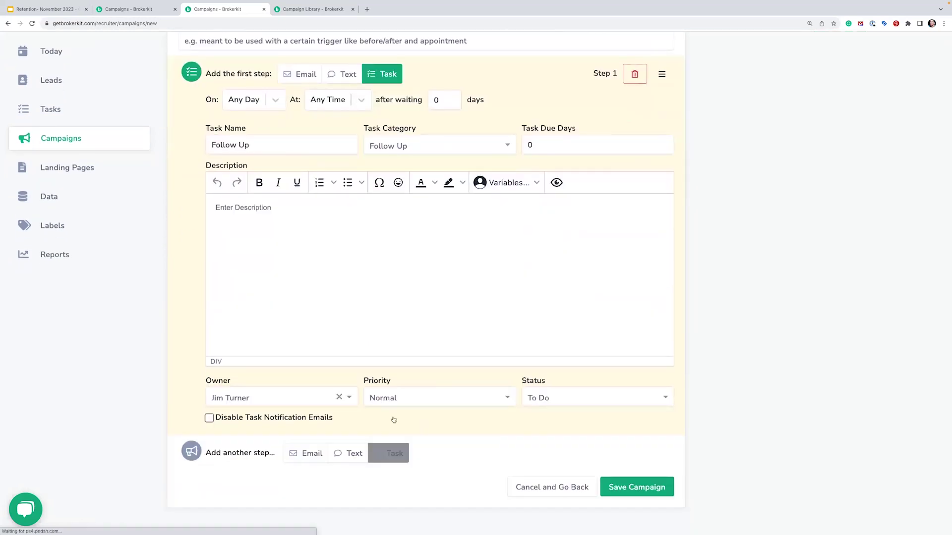
{"action": "left_click", "coordinate": [250, 324]}
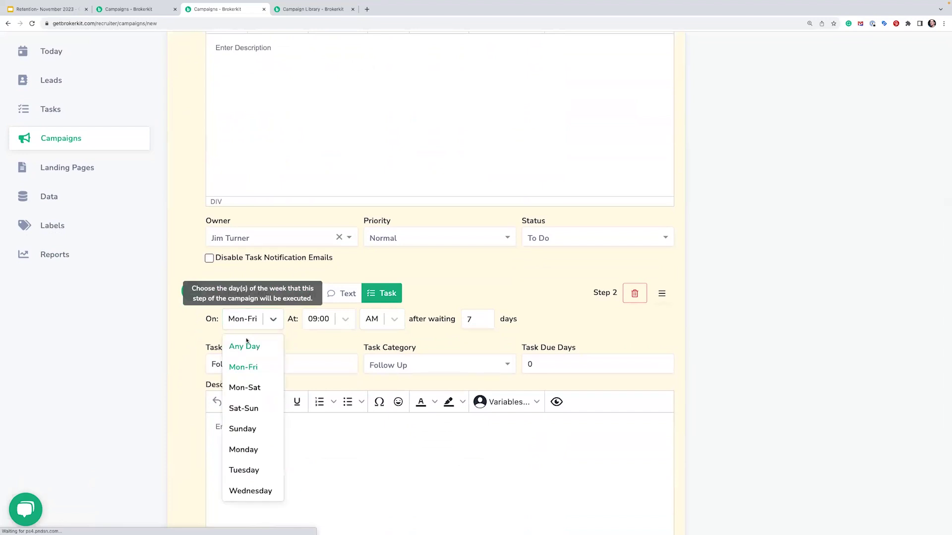
{"action": "left_click", "coordinate": [246, 346]}
{"action": "left_click", "coordinate": [328, 321]}
{"action": "left_click", "coordinate": [332, 347]}
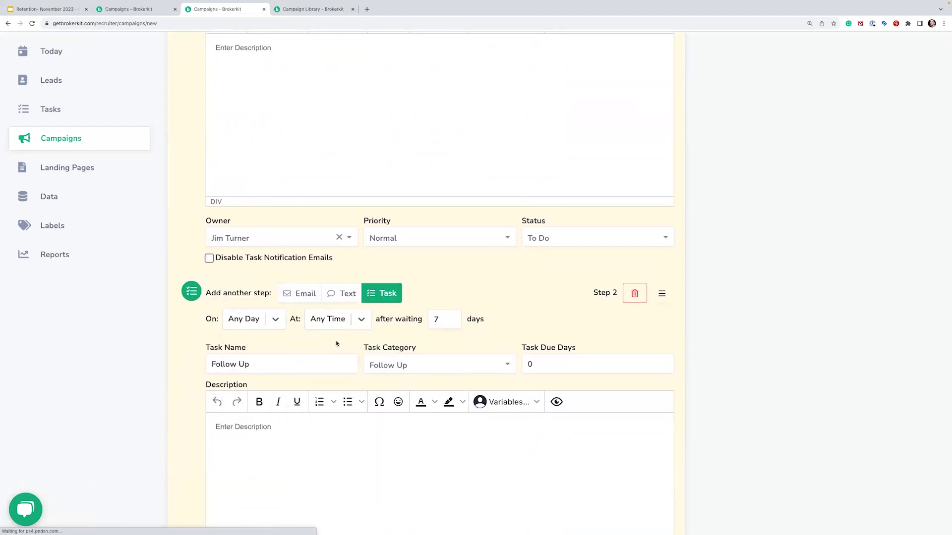
Add a third task step scheduled for Any Day at Any Time.
{"action": "scroll", "coordinate": [363, 340], "scroll_direction": "down", "scroll_amount": 5}
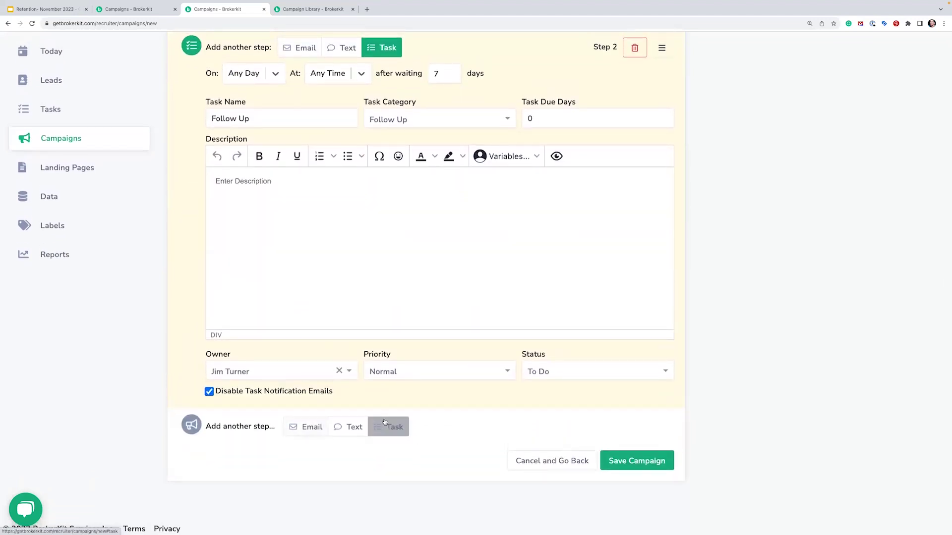
{"action": "left_click", "coordinate": [395, 428]}
{"action": "left_click", "coordinate": [231, 233]}
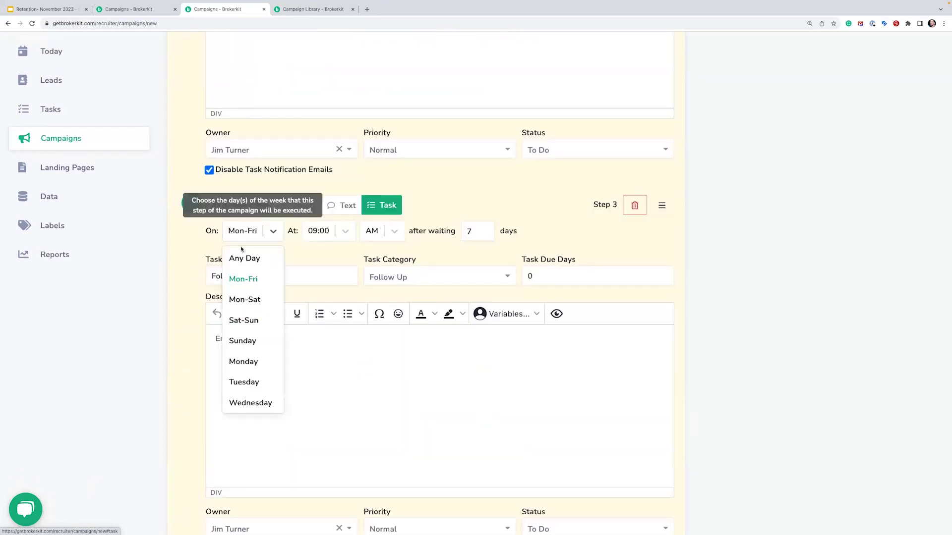
{"action": "left_click", "coordinate": [247, 257]}
{"action": "left_click", "coordinate": [339, 235]}
{"action": "left_click", "coordinate": [332, 259]}
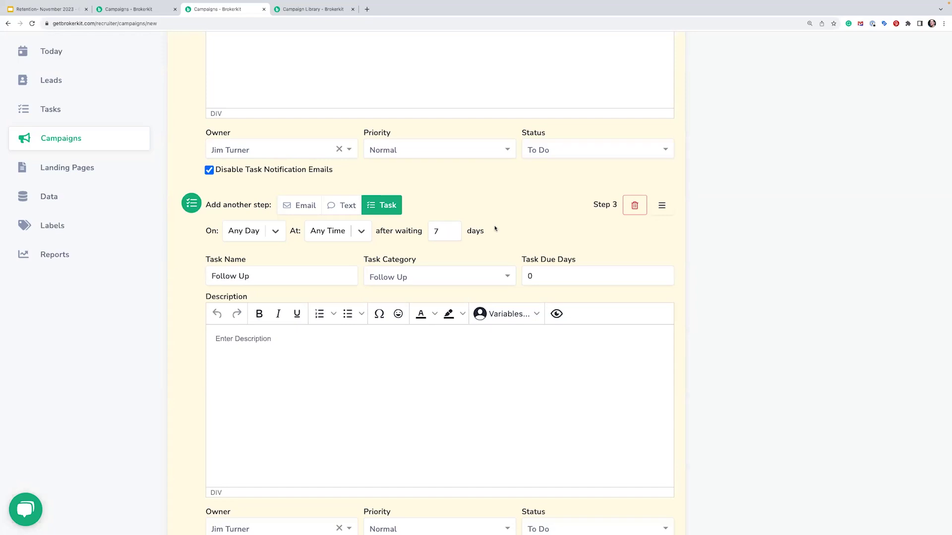
View the owner choices of the first task step without changing the owner.
{"action": "scroll", "coordinate": [456, 227], "scroll_direction": "up", "scroll_amount": 13}
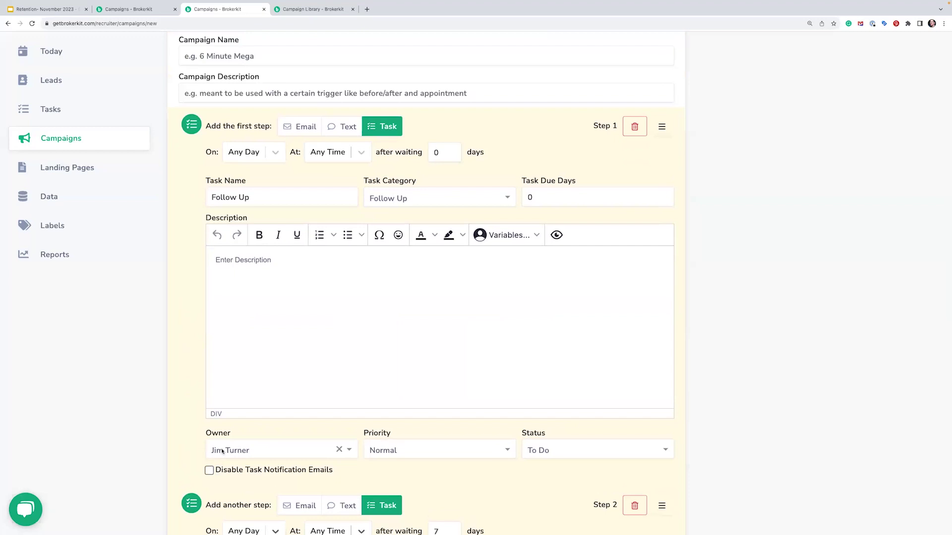
{"action": "left_click", "coordinate": [238, 451]}
{"action": "left_click", "coordinate": [736, 376]}
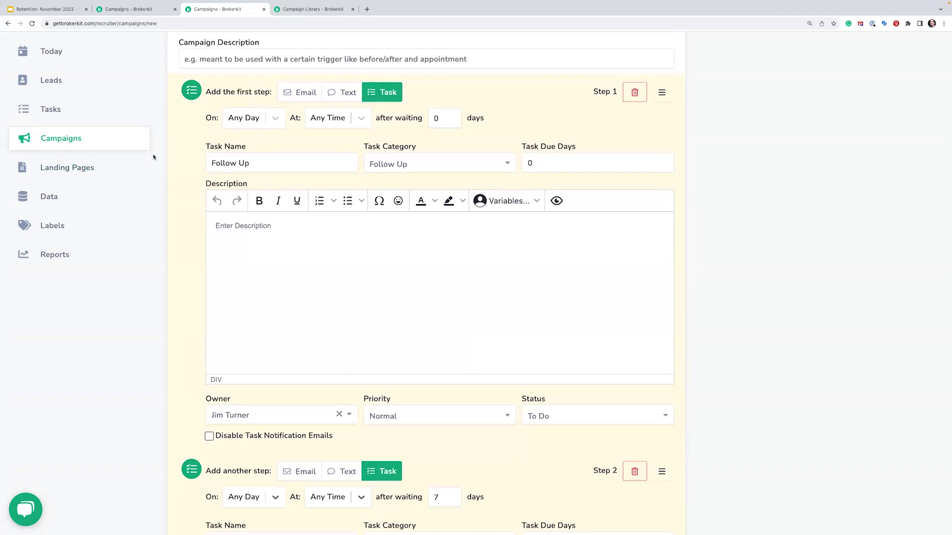
Switch to the Retention workspace and review the Onboarding and Tasks Due Today sections of its Today page.
{"action": "scroll", "coordinate": [153, 157], "scroll_direction": "up", "scroll_amount": 10}
{"action": "left_click", "coordinate": [94, 49]}
{"action": "left_click", "coordinate": [94, 77]}
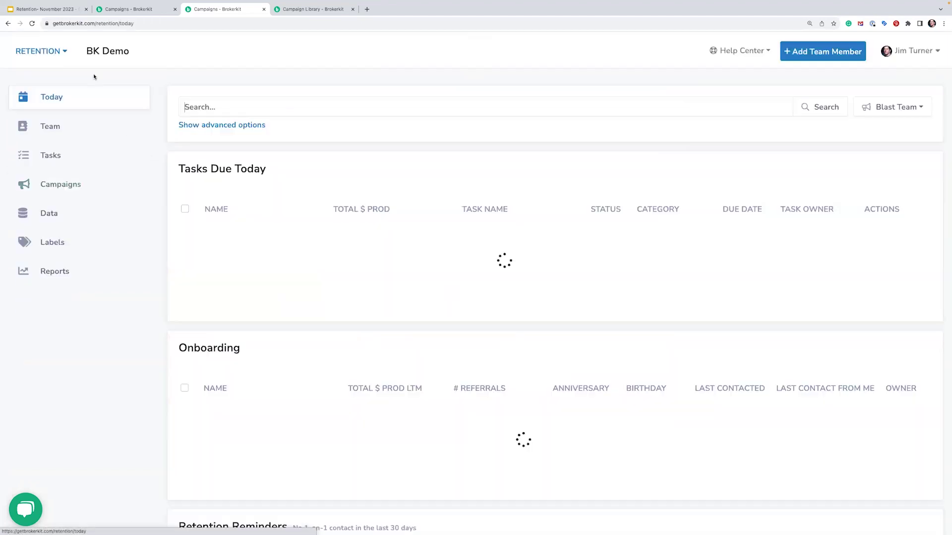
{"action": "left_click_drag", "start_coordinate": [242, 353], "coordinate": [173, 356]}
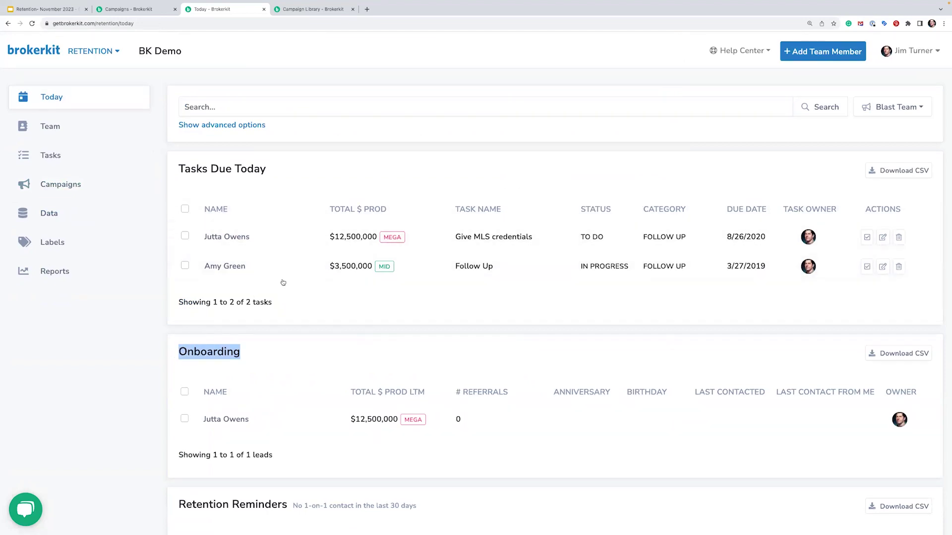
{"action": "left_click_drag", "start_coordinate": [173, 176], "coordinate": [271, 171]}
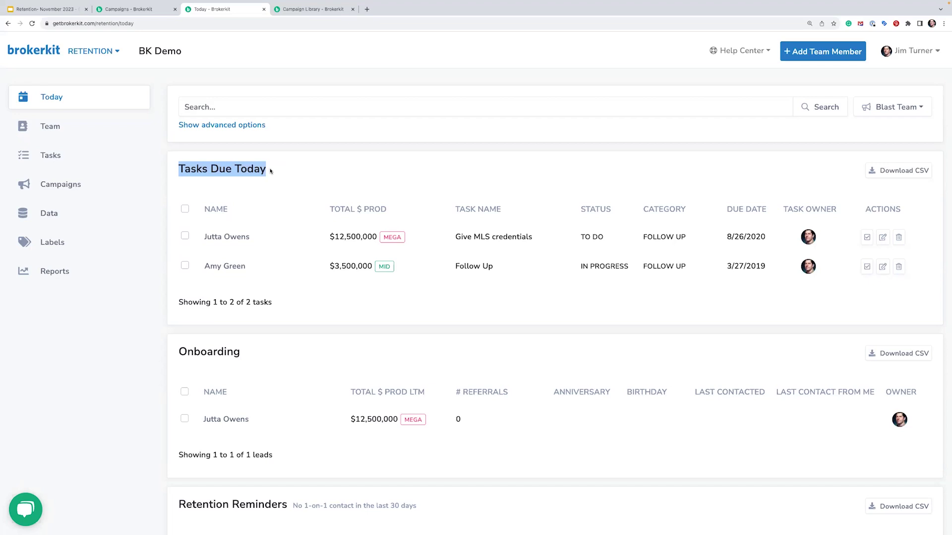
{"action": "mouse_move", "coordinate": [243, 1]}
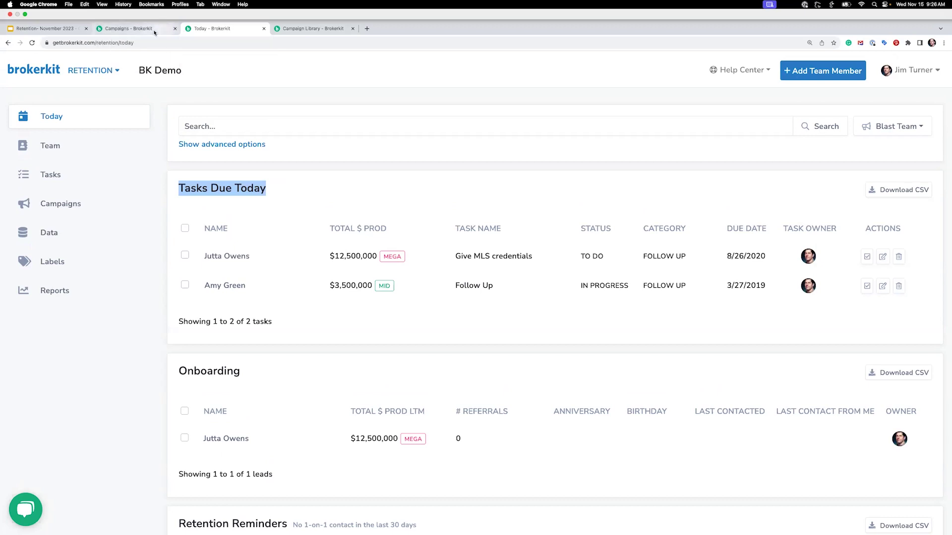
Start composing a new campaign from scratch in the Recruiting workspace's Smart Campaigns.
{"action": "left_click", "coordinate": [129, 28]}
{"action": "left_click", "coordinate": [312, 28]}
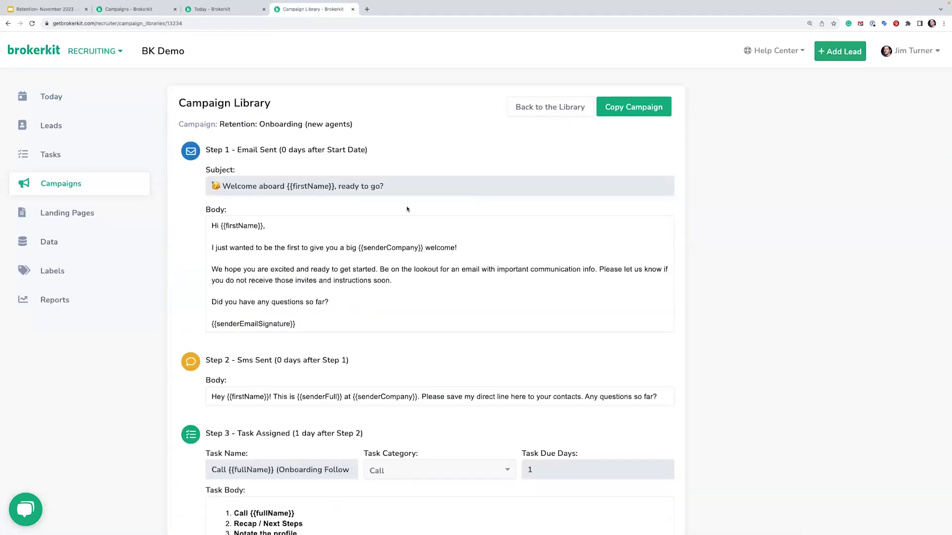
{"action": "left_click", "coordinate": [57, 184]}
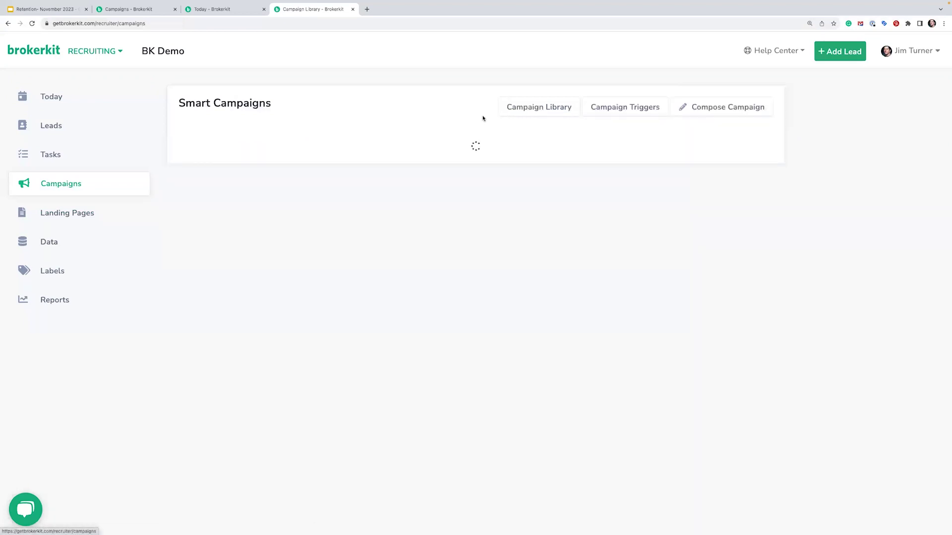
{"action": "left_click", "coordinate": [710, 107]}
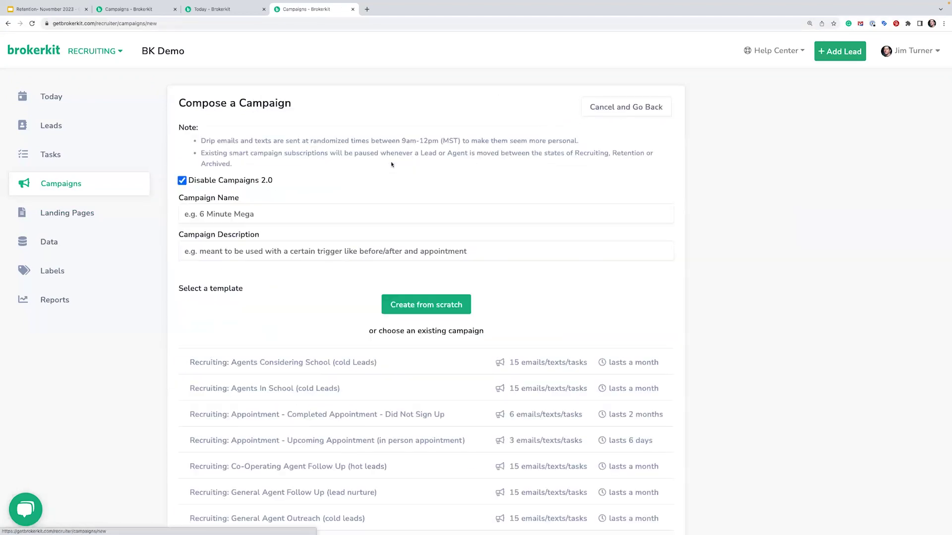
{"action": "left_click", "coordinate": [426, 305]}
{"action": "scroll", "coordinate": [393, 268], "scroll_direction": "down", "scroll_amount": 2}
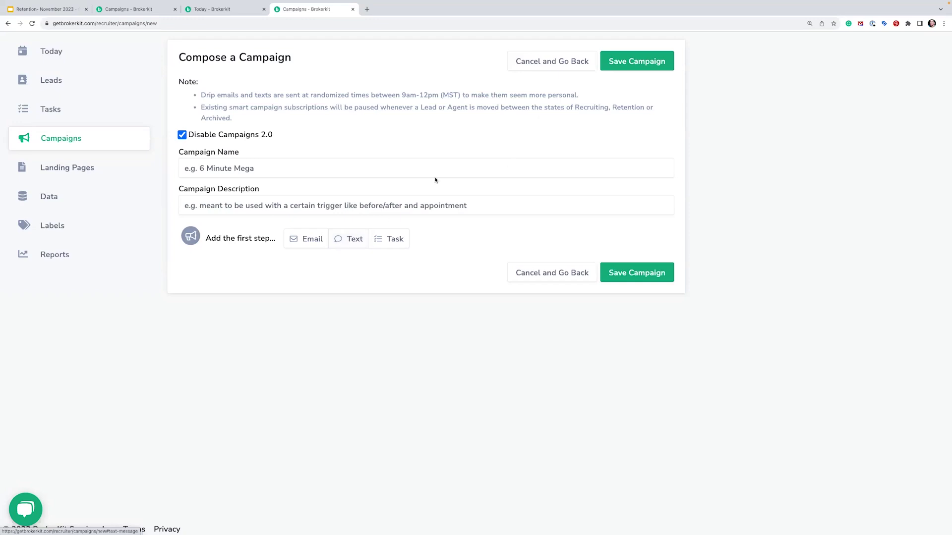
{"action": "scroll", "coordinate": [435, 179], "scroll_direction": "up", "scroll_amount": 2}
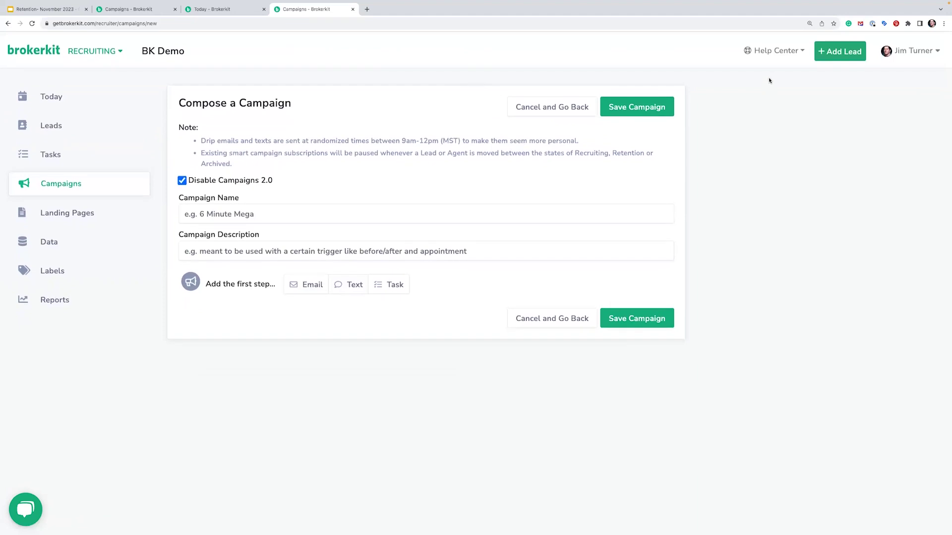
Open the Training Calendar from the Help Center's product training resources, review the bookable sessions, and close it.
{"action": "left_click", "coordinate": [777, 54]}
{"action": "mouse_move", "coordinate": [777, 101]}
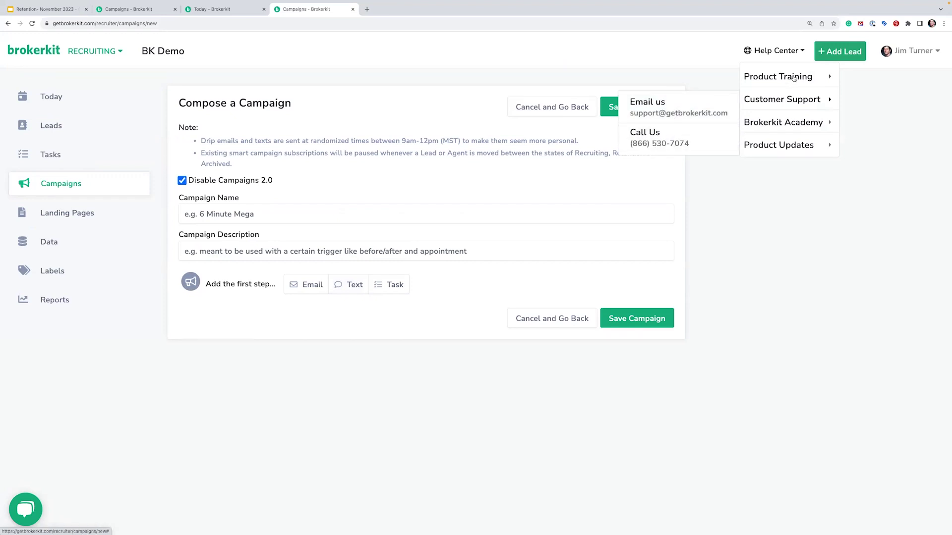
{"action": "mouse_move", "coordinate": [794, 77]}
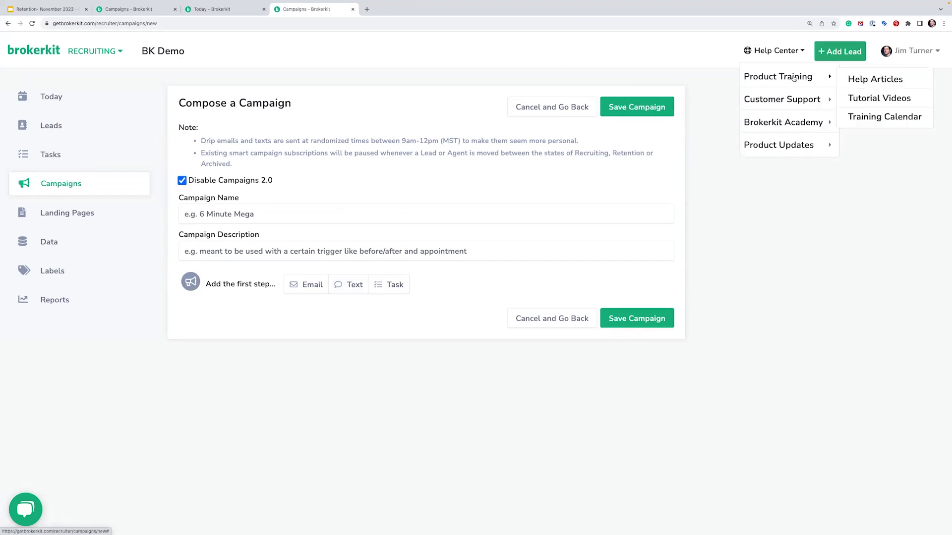
{"action": "left_click", "coordinate": [881, 118]}
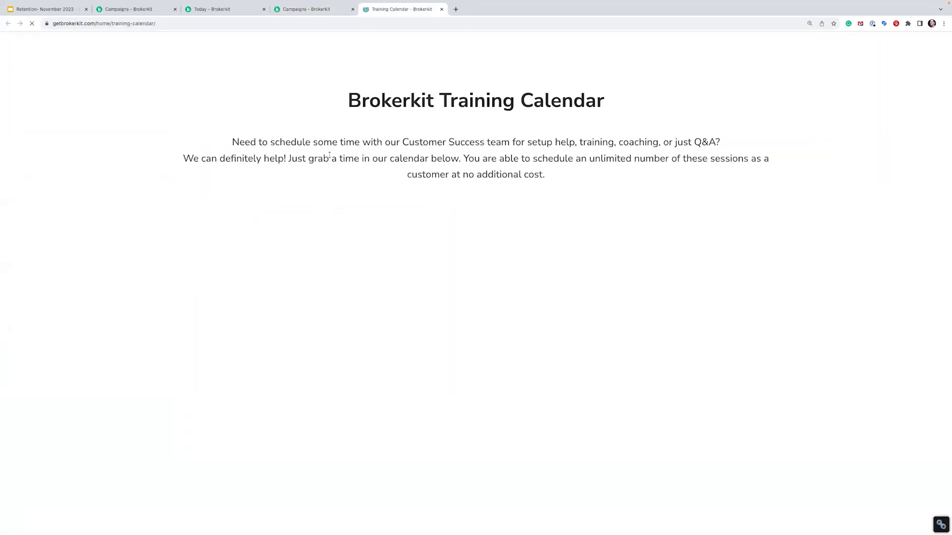
{"action": "scroll", "coordinate": [330, 156], "scroll_direction": "down", "scroll_amount": 10}
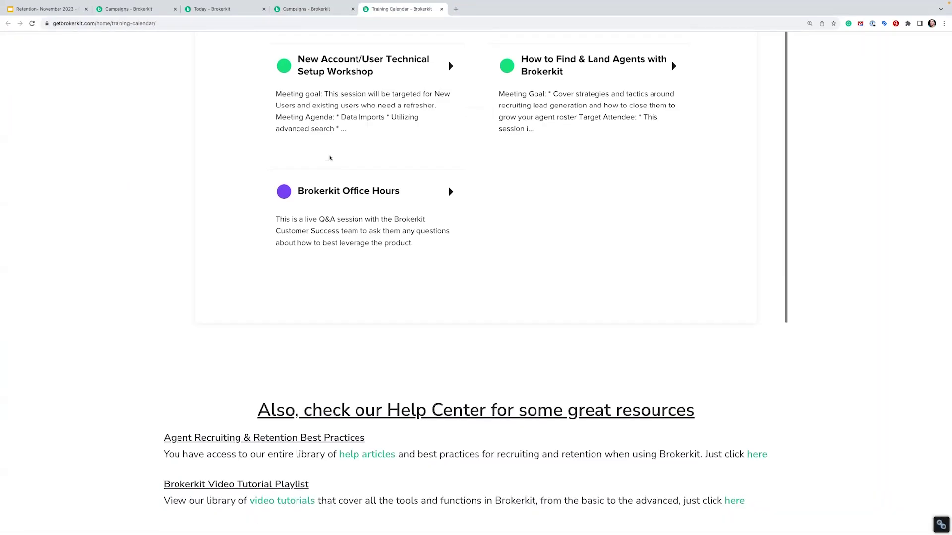
{"action": "scroll", "coordinate": [330, 158], "scroll_direction": "up", "scroll_amount": 3}
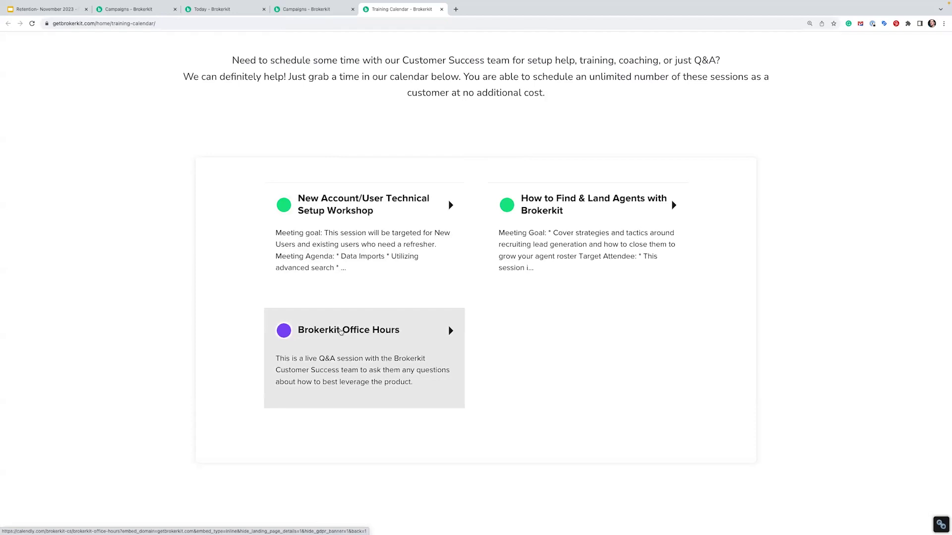
{"action": "left_click", "coordinate": [441, 9]}
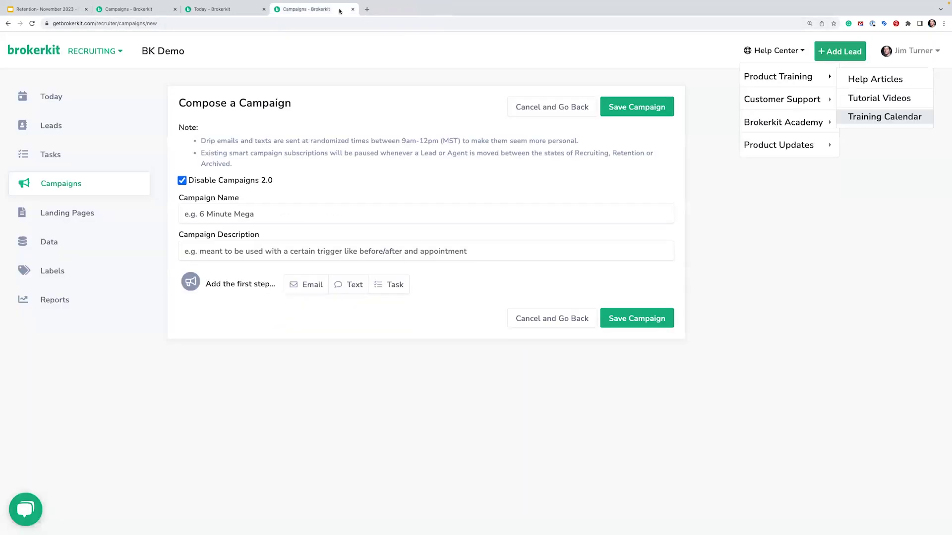
Open the Brokerkit public home page in a new browser tab.
{"action": "left_click", "coordinate": [367, 9]}
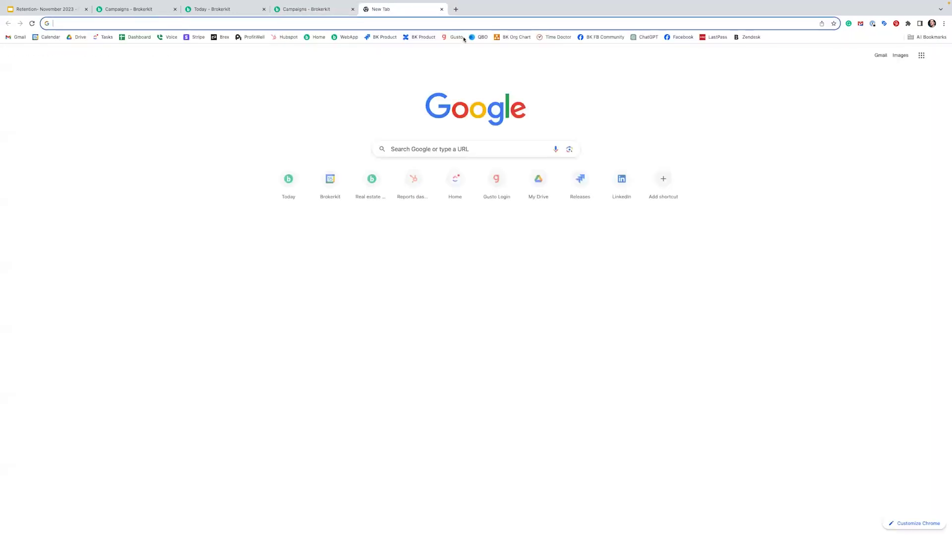
{"action": "left_click", "coordinate": [325, 36]}
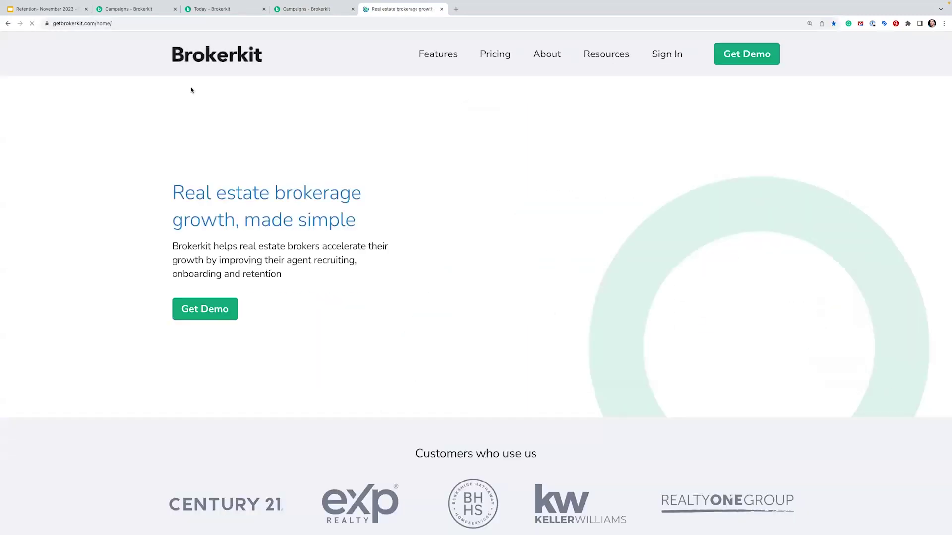
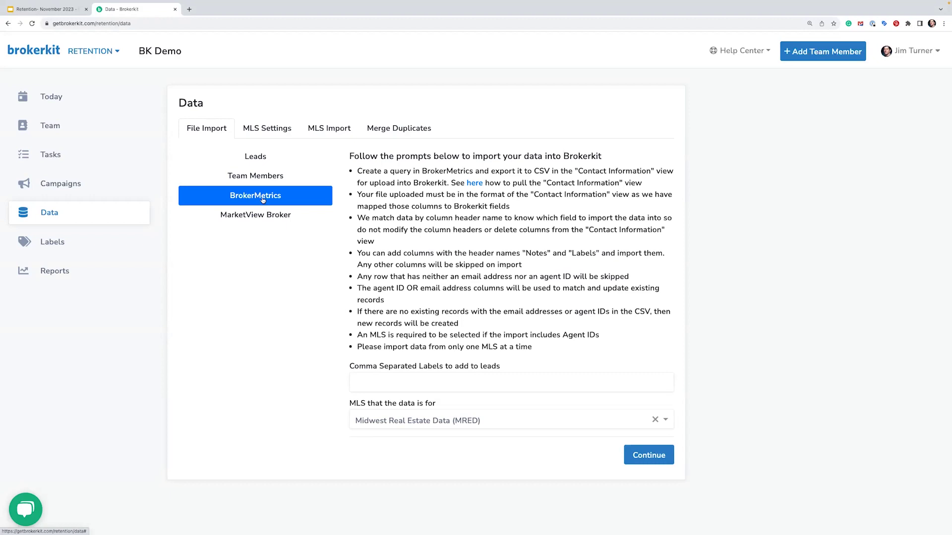
Compare the MarketView Broker and BrokerMetrics file import instructions and view the account's MLS settings.
{"action": "left_click", "coordinate": [251, 216]}
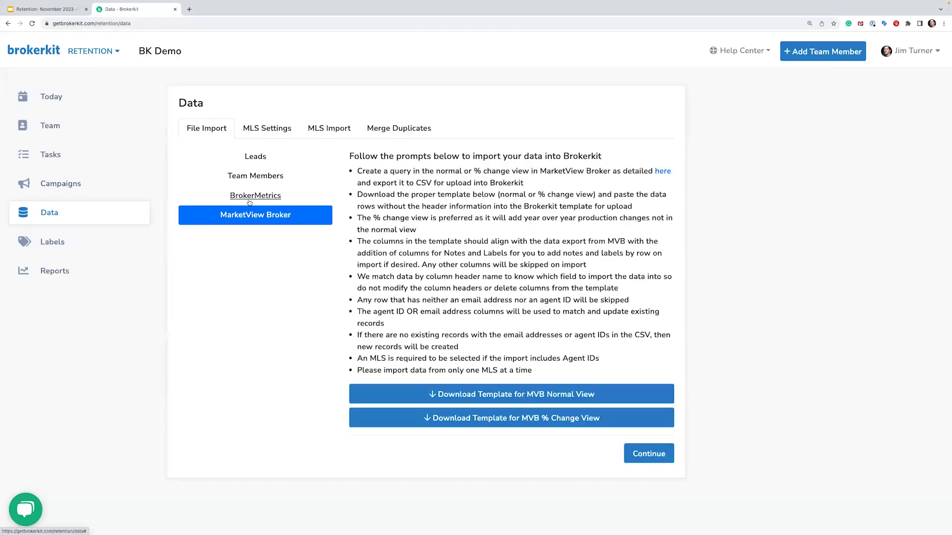
{"action": "left_click", "coordinate": [255, 195]}
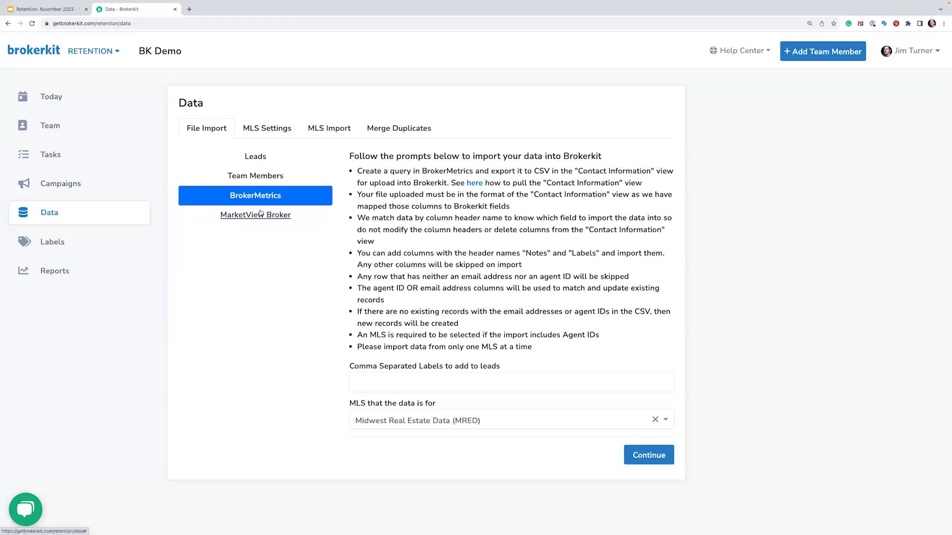
{"action": "left_click", "coordinate": [261, 213]}
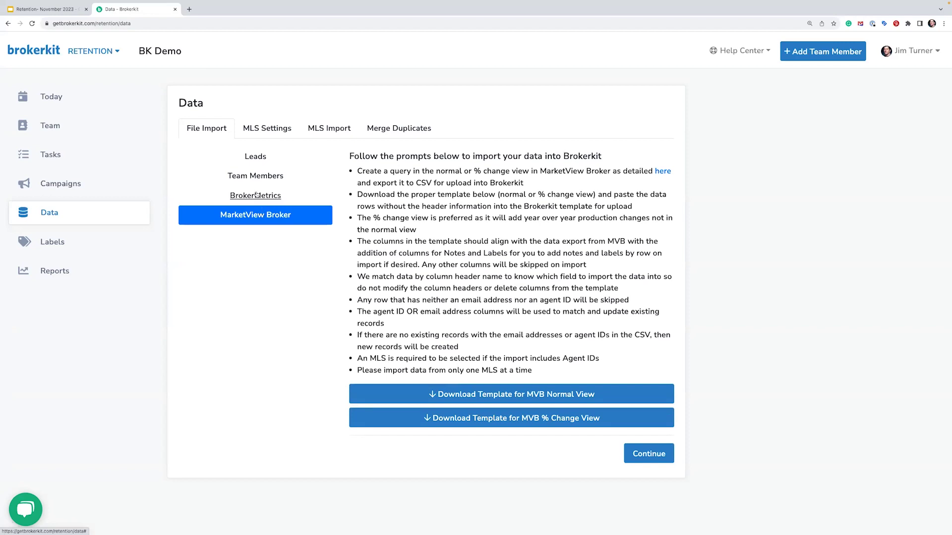
{"action": "left_click", "coordinate": [253, 196]}
{"action": "left_click", "coordinate": [318, 132]}
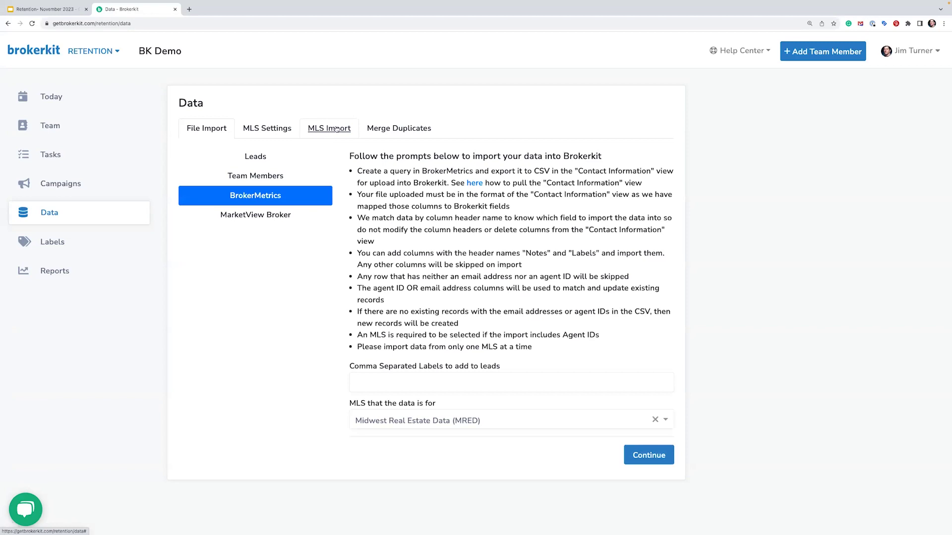
{"action": "left_click", "coordinate": [268, 131]}
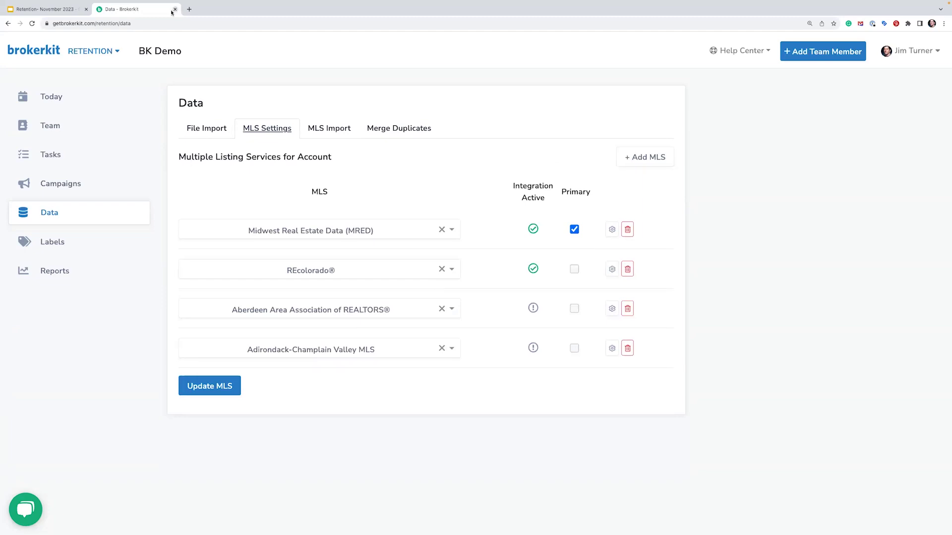
View the relitix.com home page in a new browser tab and return to the Data page.
{"action": "left_click", "coordinate": [189, 9]}
{"action": "type", "text": "relitix.com"}
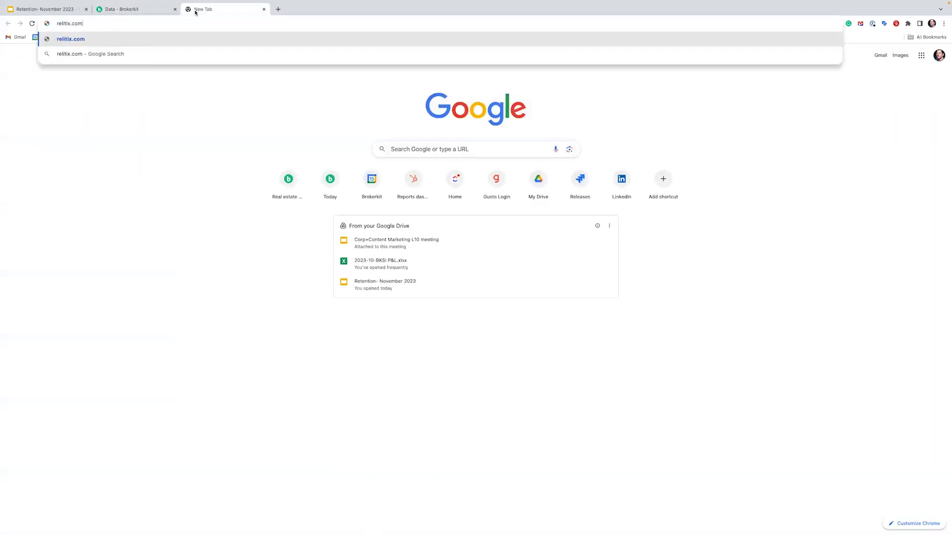
{"action": "key", "text": "Return"}
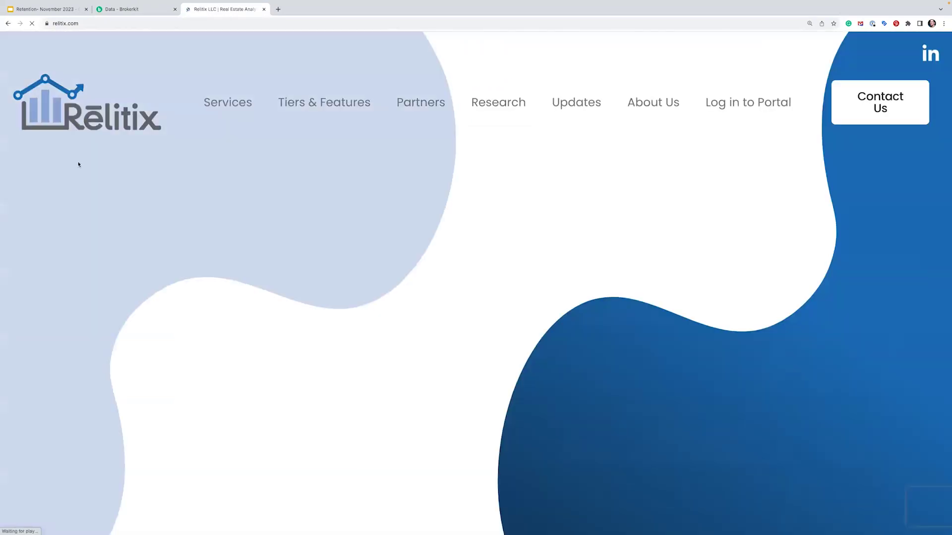
{"action": "left_click", "coordinate": [264, 9]}
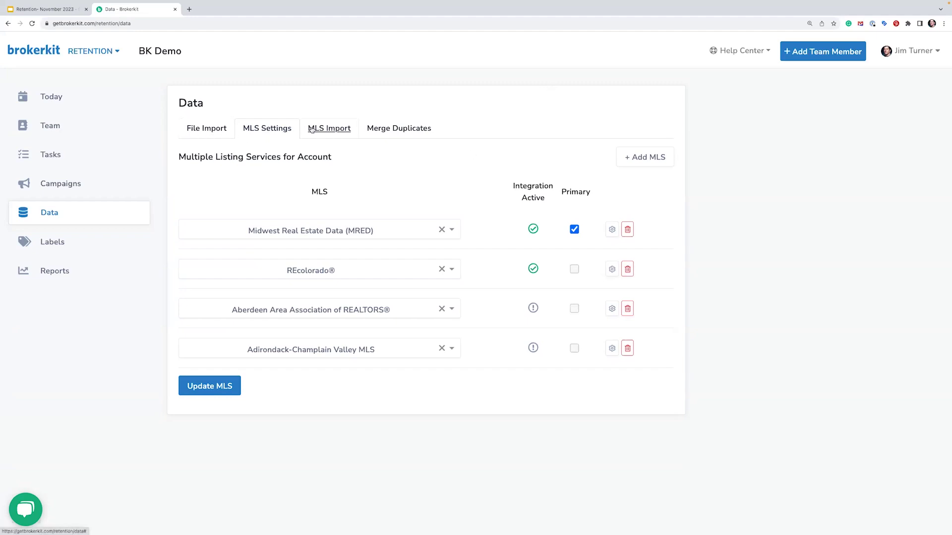
Review the file import instructions for Leads and Team Members, along with the MLS import queries.
{"action": "left_click", "coordinate": [206, 130]}
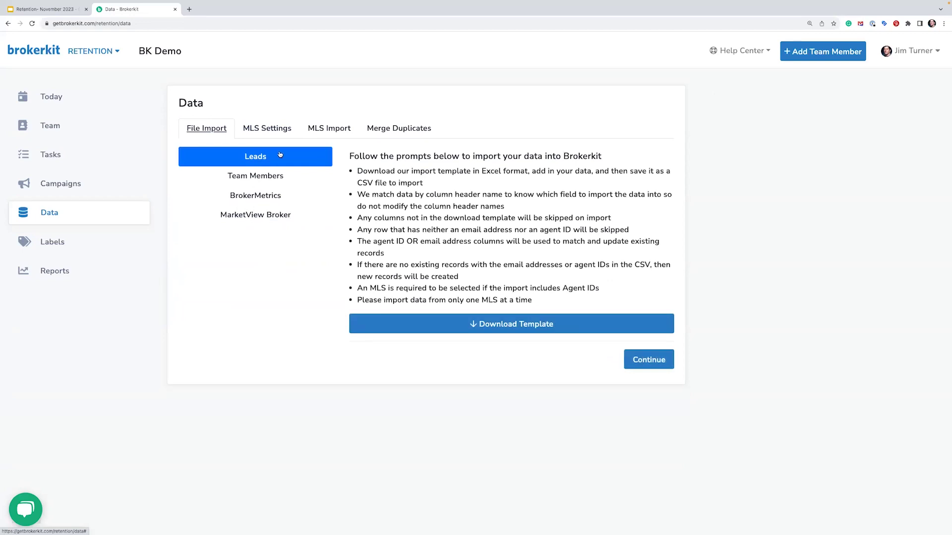
{"action": "left_click", "coordinate": [314, 134]}
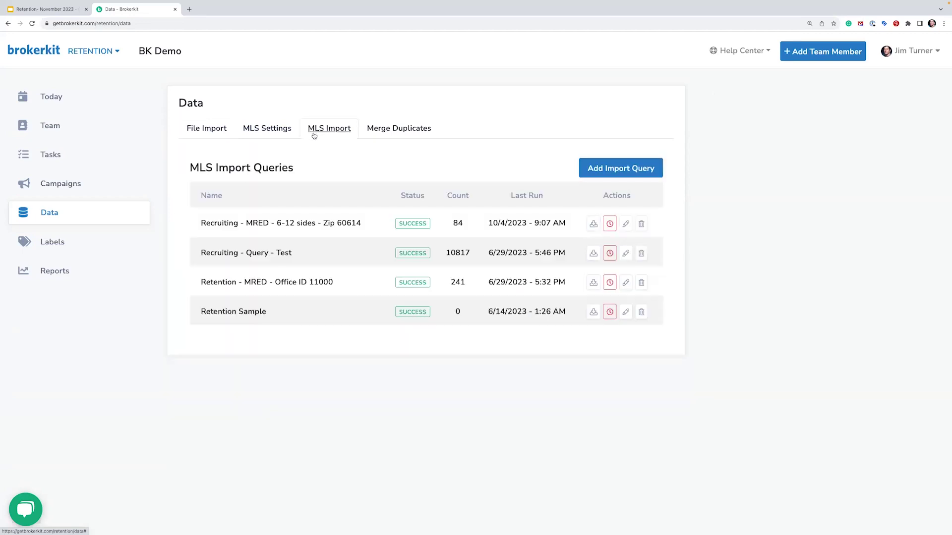
{"action": "left_click", "coordinate": [195, 130]}
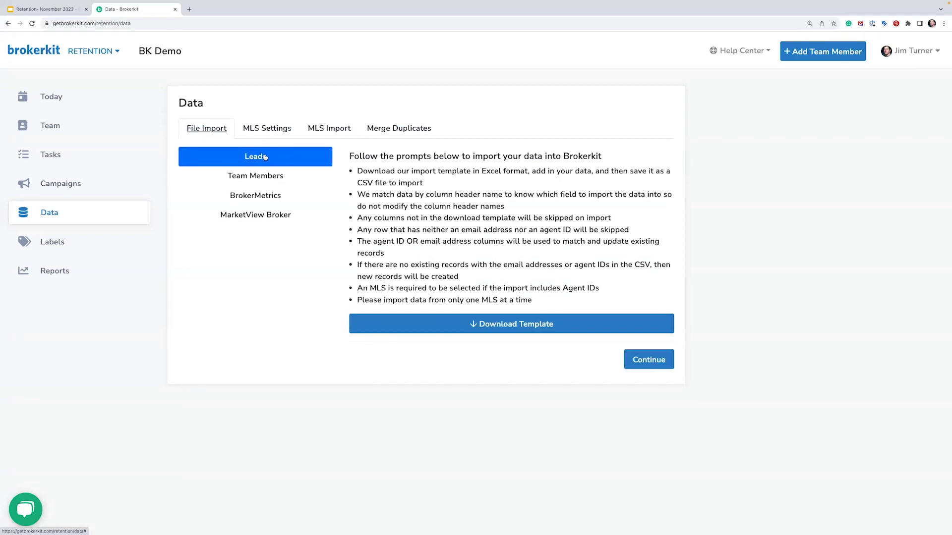
{"action": "left_click", "coordinate": [254, 180]}
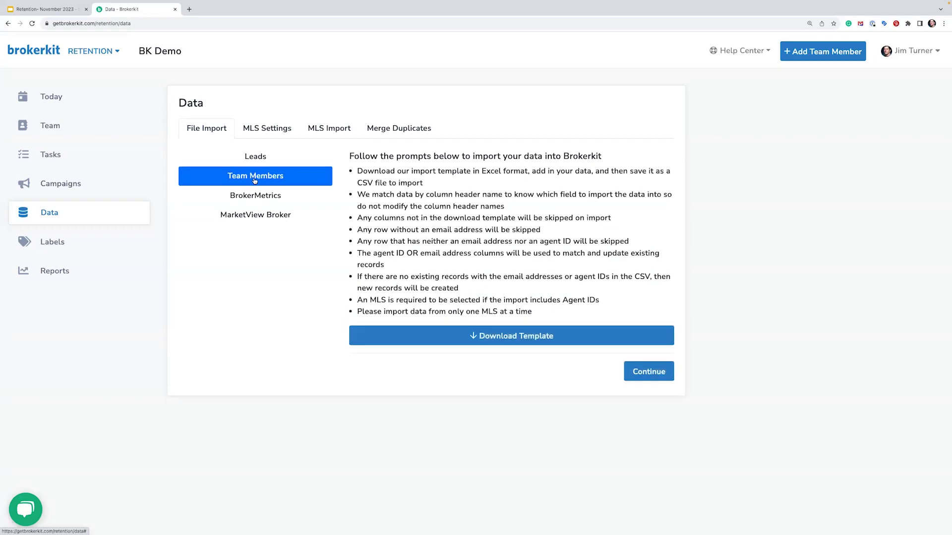
{"action": "left_click", "coordinate": [254, 158]}
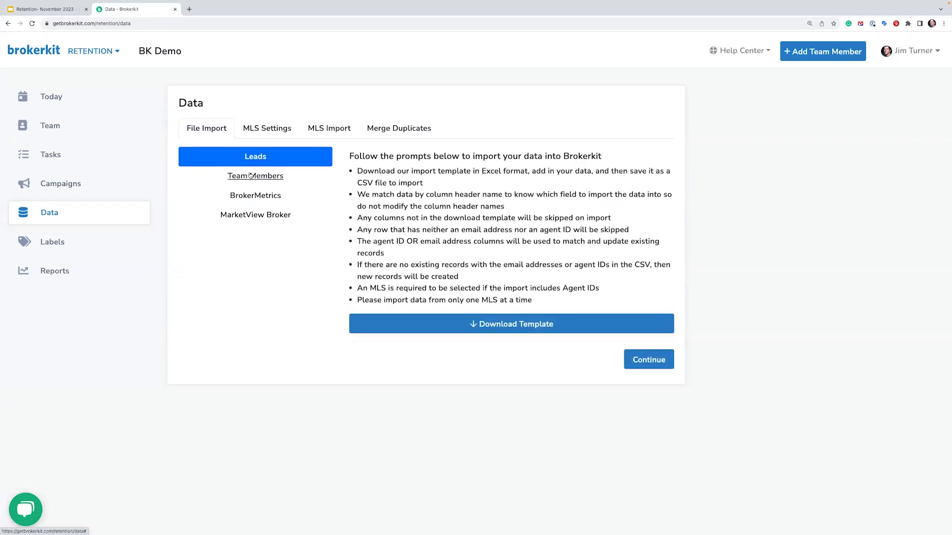
{"action": "left_click", "coordinate": [246, 176]}
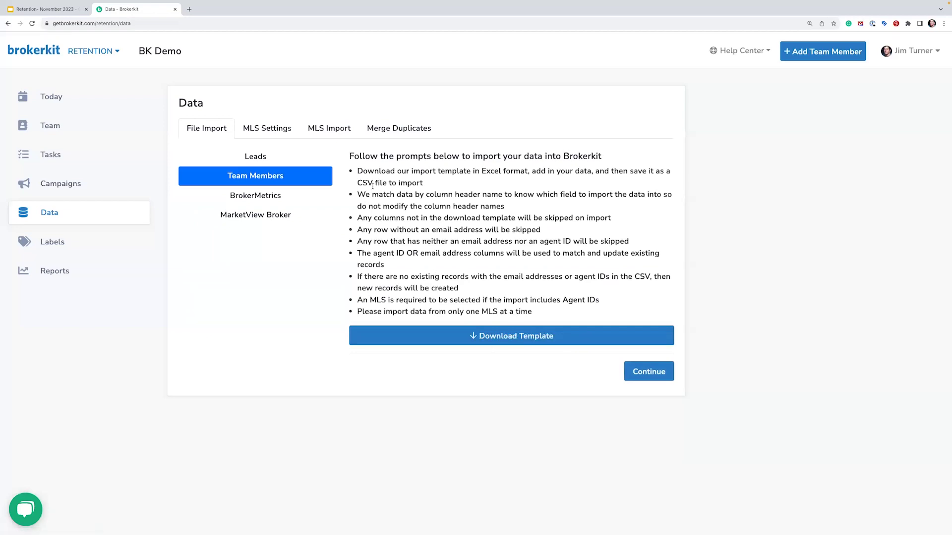
View the data source configuration of Midwest Real Estate Data (MRED) and return to the MLS settings without changes.
{"action": "left_click", "coordinate": [320, 132]}
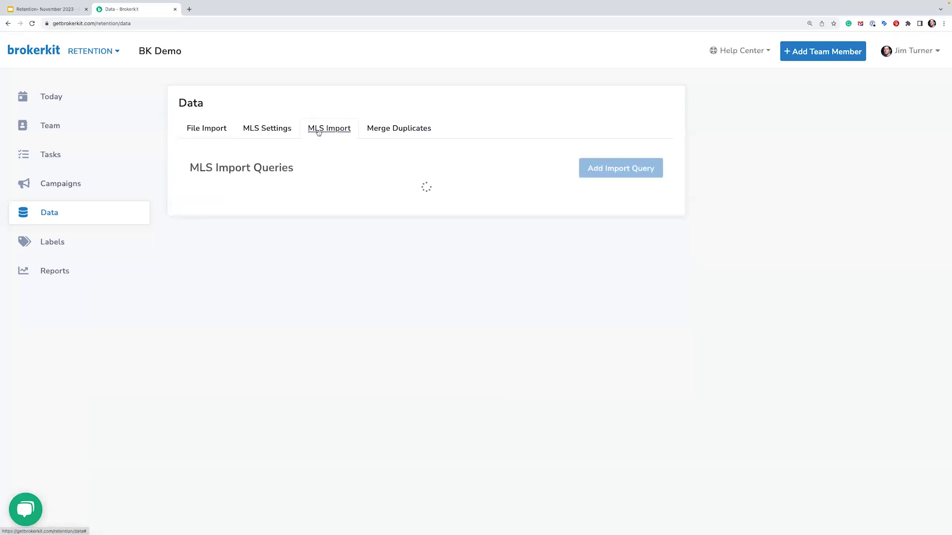
{"action": "left_click", "coordinate": [274, 130]}
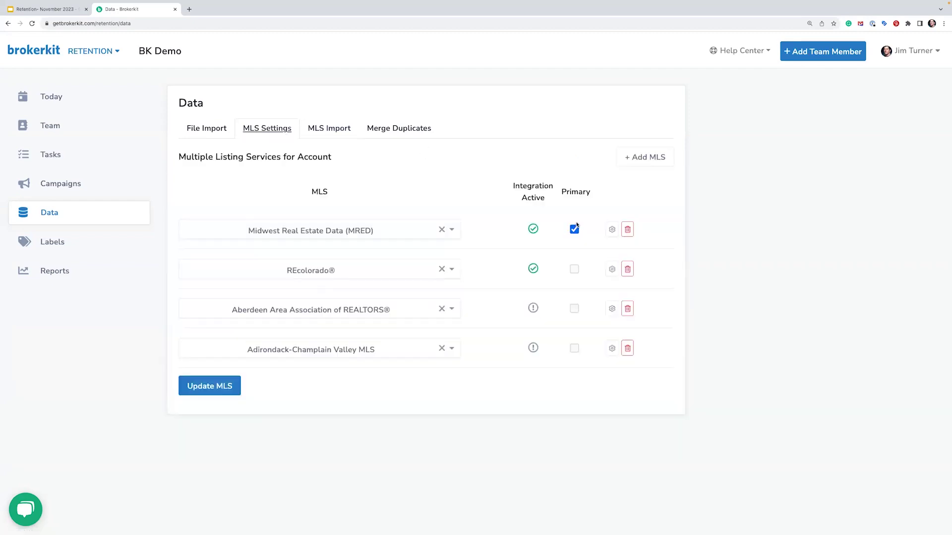
{"action": "left_click", "coordinate": [609, 227]}
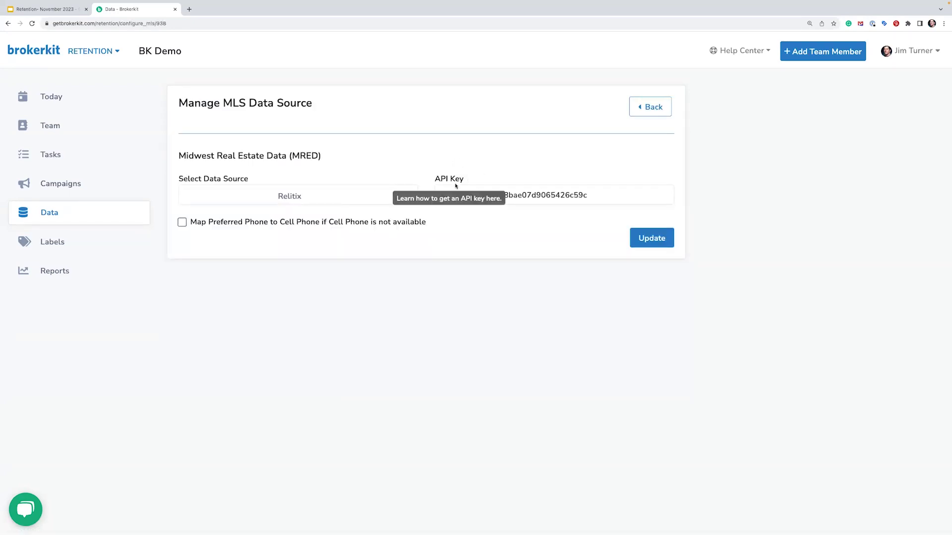
{"action": "left_click", "coordinate": [647, 107]}
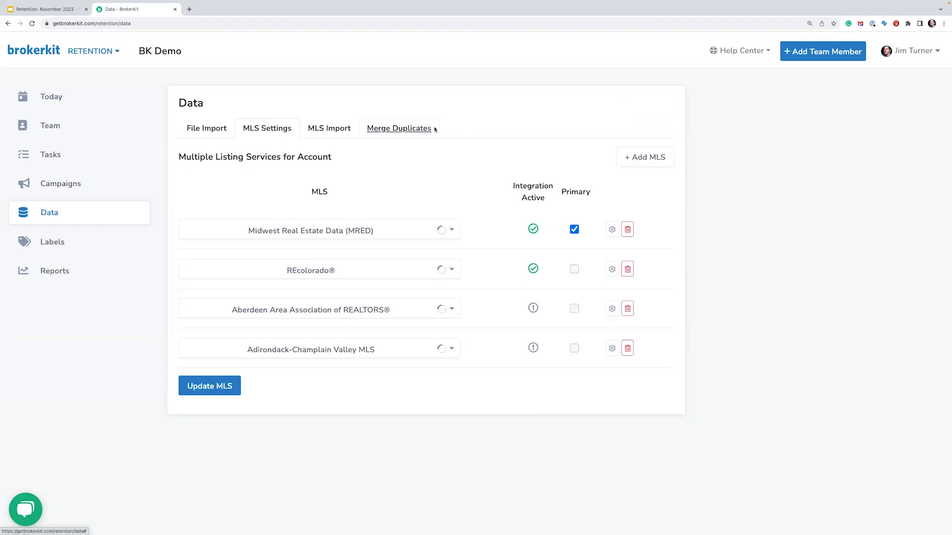
Review the MLS import queries, highlighting the list heading and the name "Recruiting - MRED - 6-12 sides - Zip 60614".
{"action": "left_click", "coordinate": [330, 130]}
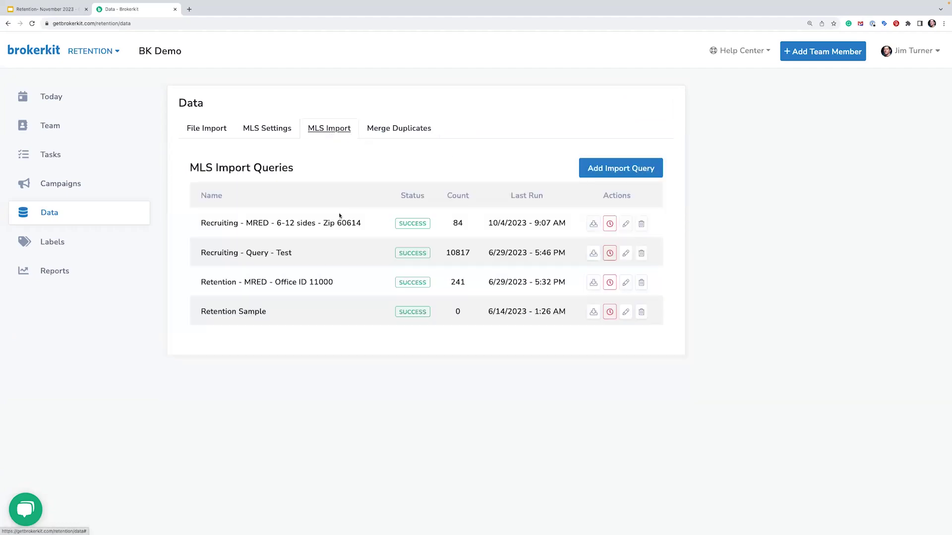
{"action": "left_click_drag", "start_coordinate": [294, 168], "coordinate": [189, 165]}
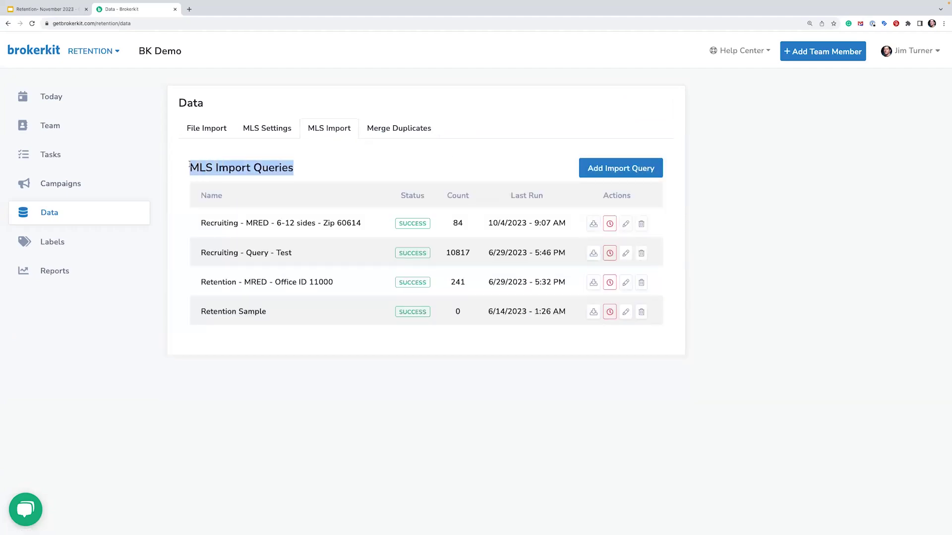
{"action": "left_click_drag", "start_coordinate": [366, 224], "coordinate": [218, 219]}
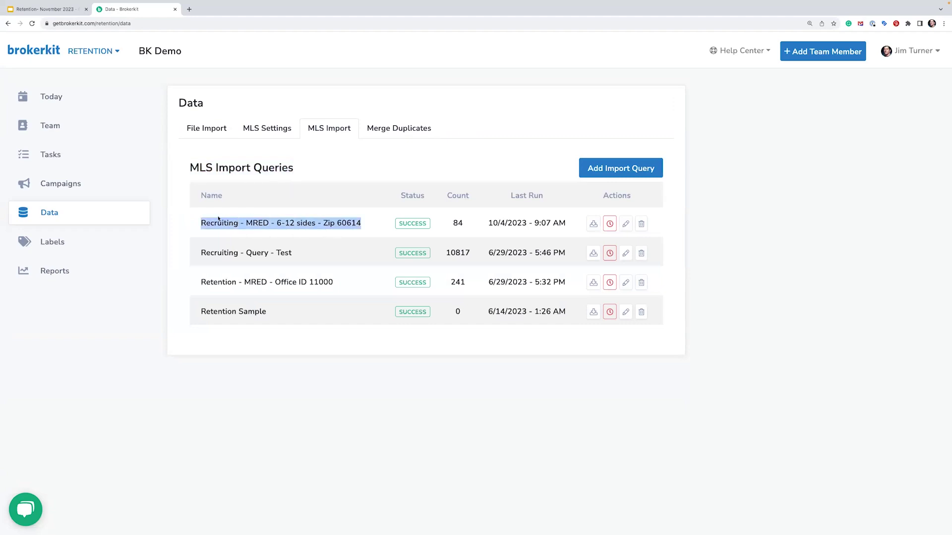
View the conditions of the import query "Recruiting - MRED - 6-12 sides - Zip 60614" and return to the query list without changes.
{"action": "left_click", "coordinate": [626, 223]}
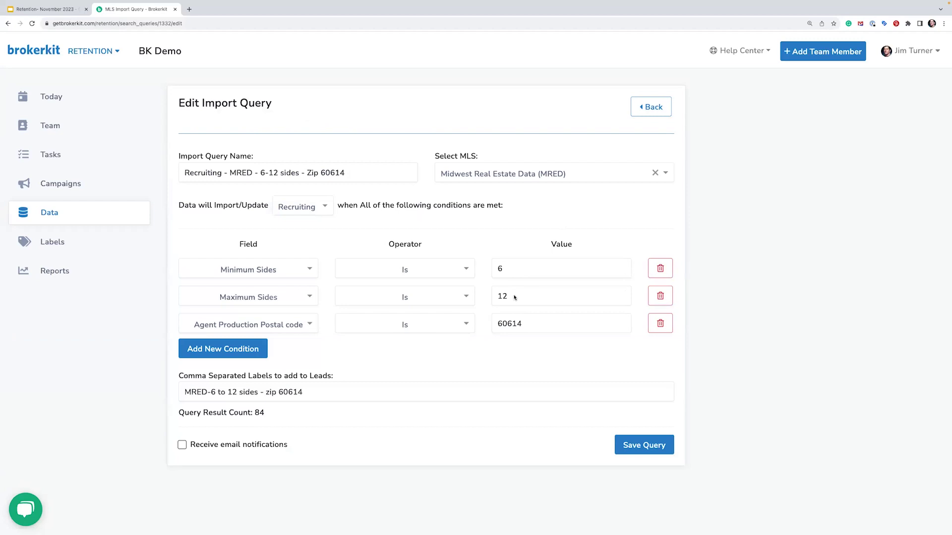
{"action": "mouse_move", "coordinate": [453, 167]}
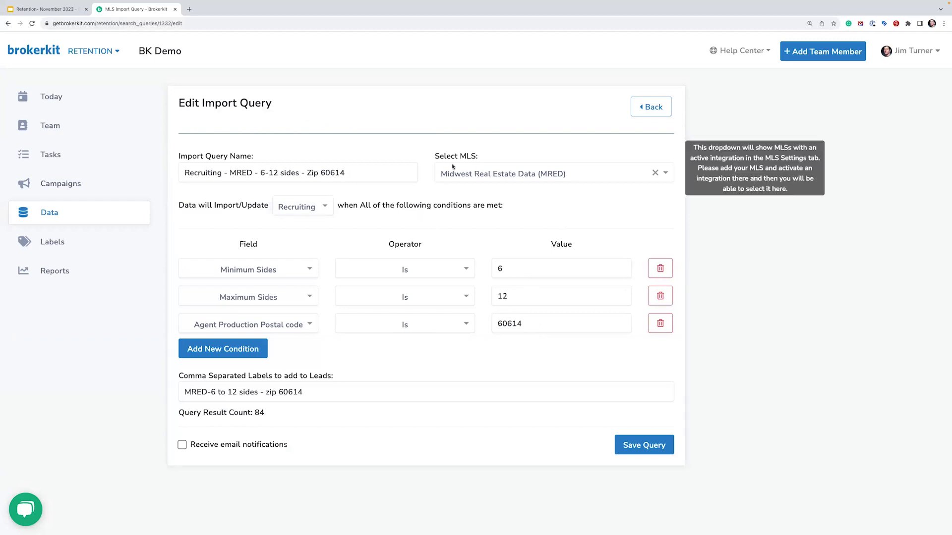
{"action": "left_click", "coordinate": [650, 107]}
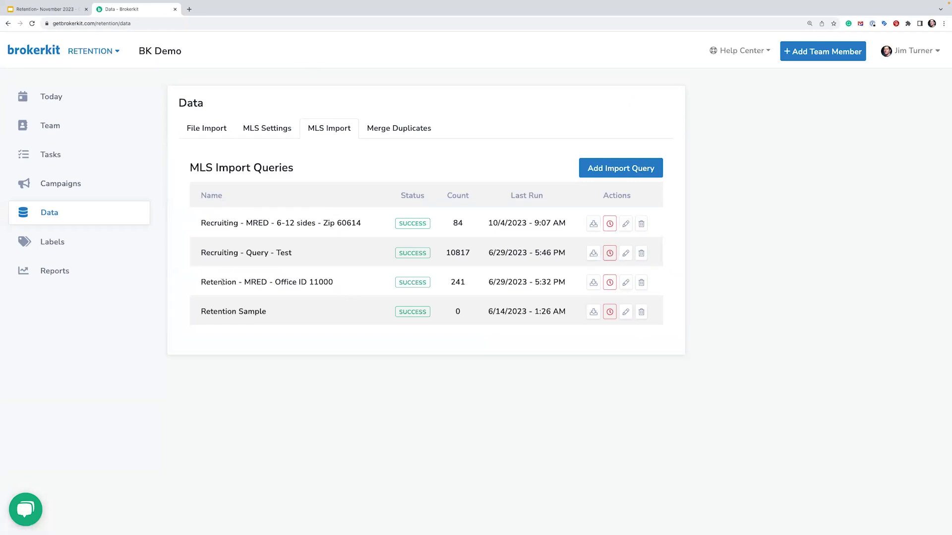
View the conditions of the import query "Retention - MRED - Office ID 11000" and leave it without changes.
{"action": "left_click_drag", "start_coordinate": [222, 282], "coordinate": [186, 284]}
{"action": "left_click", "coordinate": [625, 283]}
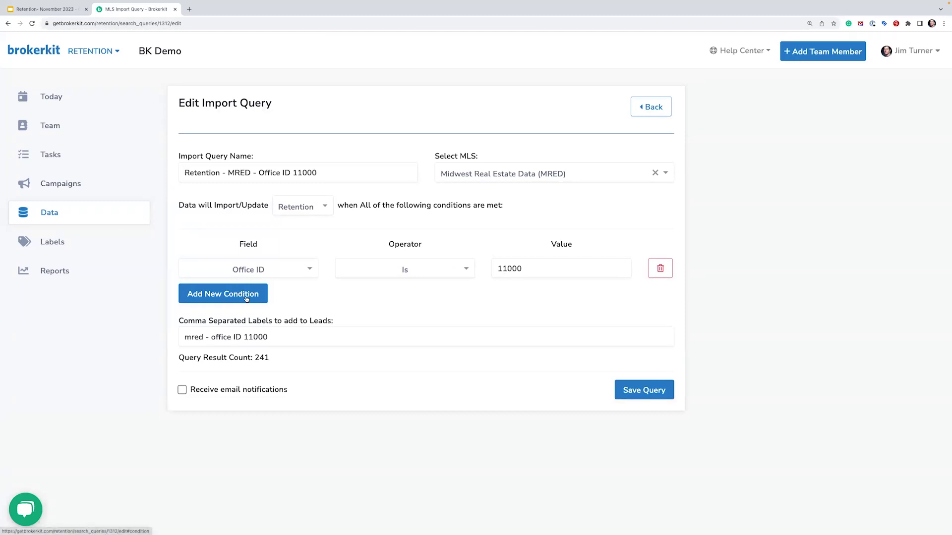
{"action": "left_click", "coordinate": [651, 107]}
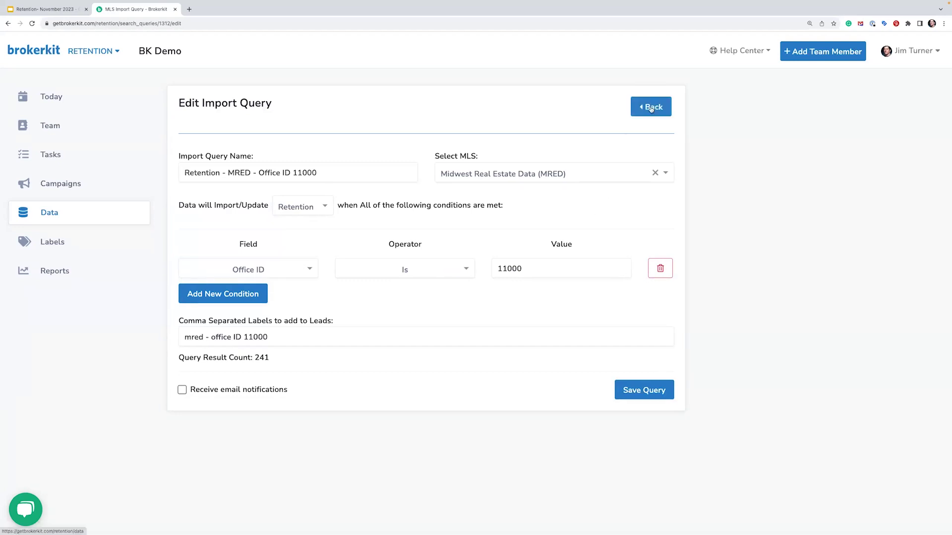
Show the advanced search options on the Team page and open the profile of the first agent in the Retention list.
{"action": "left_click", "coordinate": [43, 127]}
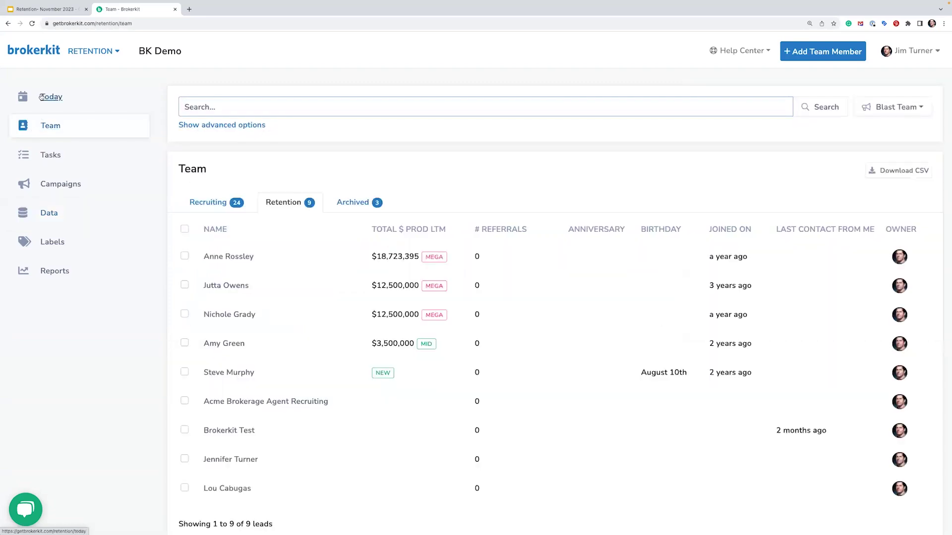
{"action": "left_click", "coordinate": [226, 126]}
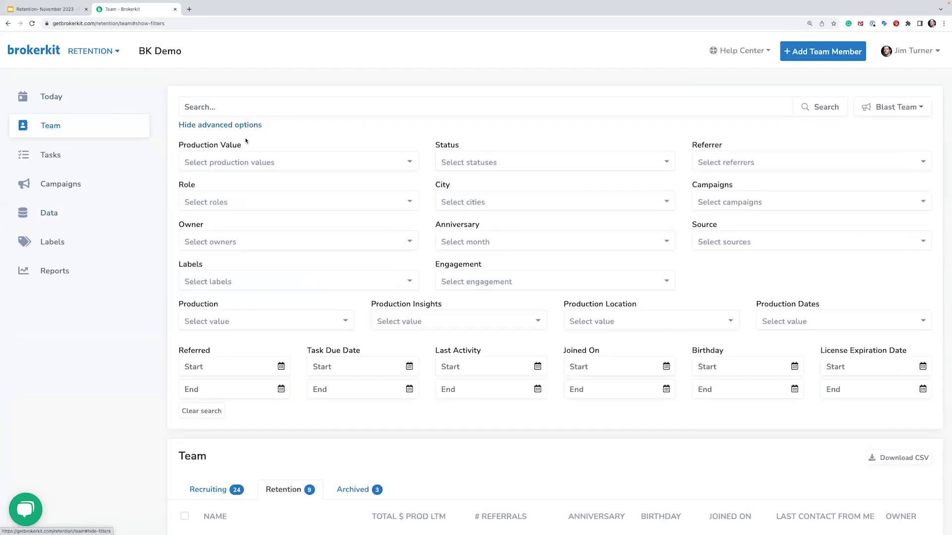
{"action": "scroll", "coordinate": [245, 290], "scroll_direction": "down", "scroll_amount": 3}
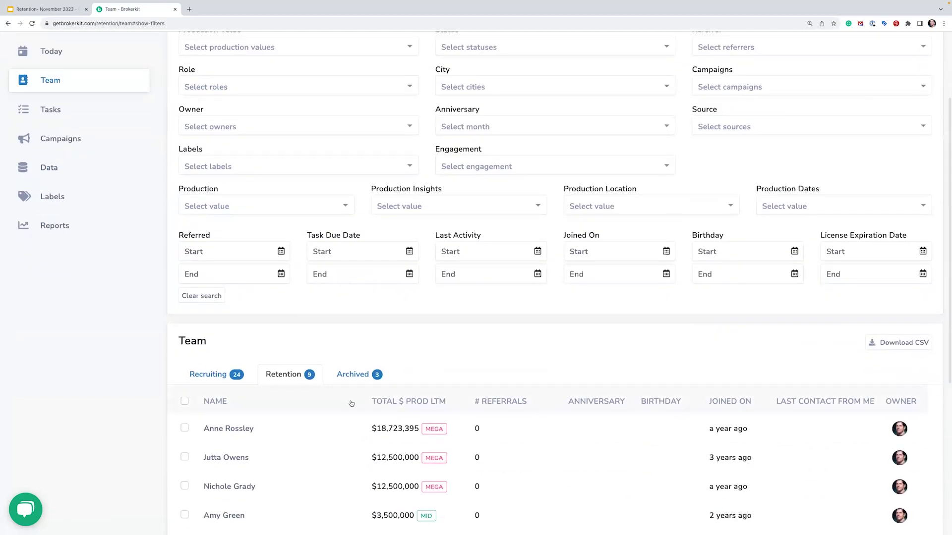
{"action": "left_click", "coordinate": [389, 369]}
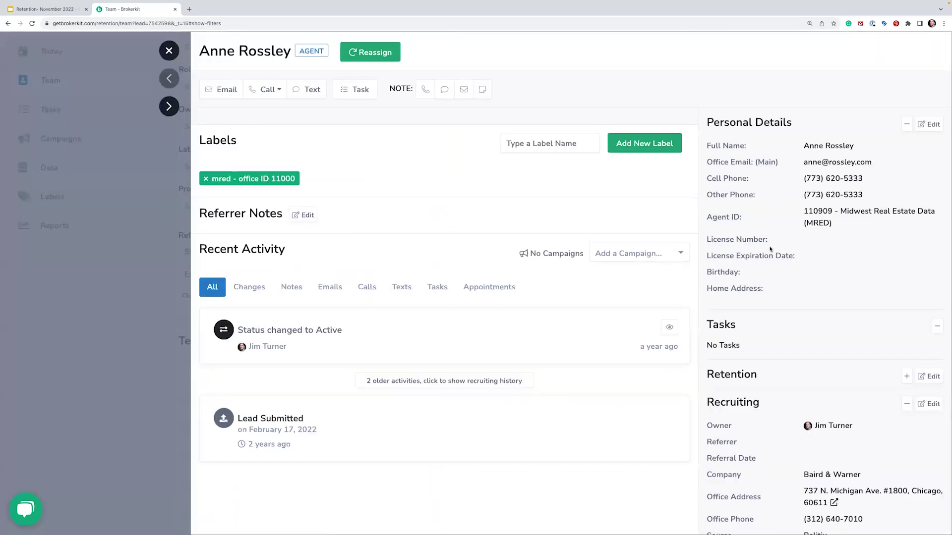
Review the agent's Recruiting details, highlighting the rows from Source through Average Sales Price.
{"action": "scroll", "coordinate": [714, 248], "scroll_direction": "down", "scroll_amount": 5}
{"action": "scroll", "coordinate": [769, 249], "scroll_direction": "down", "scroll_amount": 2}
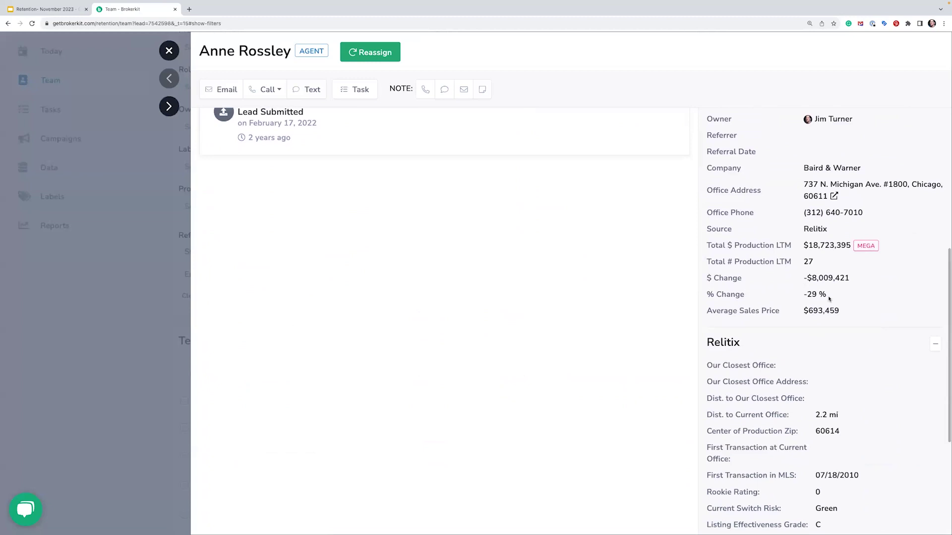
{"action": "left_click_drag", "start_coordinate": [841, 312], "coordinate": [708, 229]}
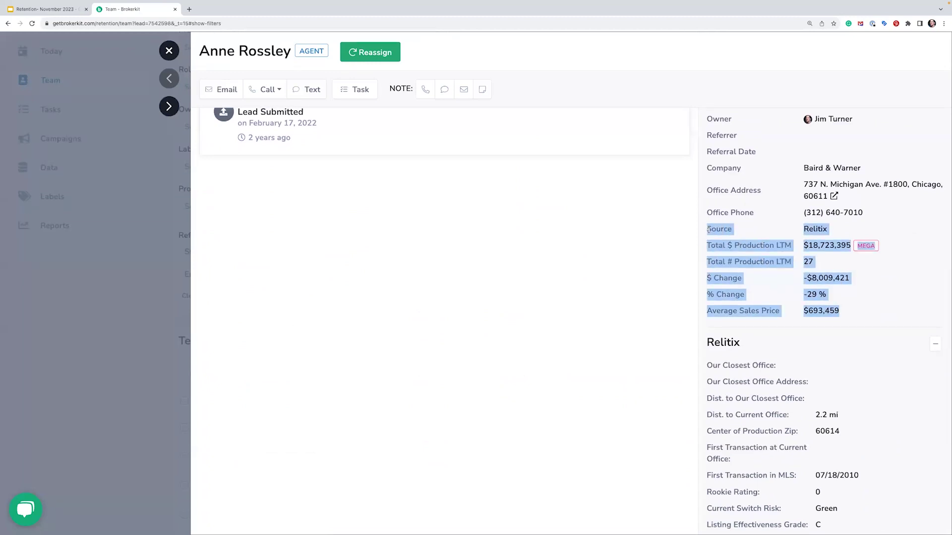
{"action": "left_click", "coordinate": [708, 228]}
{"action": "mouse_move", "coordinate": [707, 229]}
{"action": "left_mouse_down"}
{"action": "mouse_move", "coordinate": [783, 312]}
{"action": "mouse_move", "coordinate": [849, 312]}
{"action": "mouse_move", "coordinate": [709, 229]}
{"action": "left_mouse_up"}
{"action": "scroll", "coordinate": [714, 230], "scroll_direction": "down", "scroll_amount": 1}
{"action": "scroll", "coordinate": [700, 277], "scroll_direction": "down", "scroll_amount": 2}
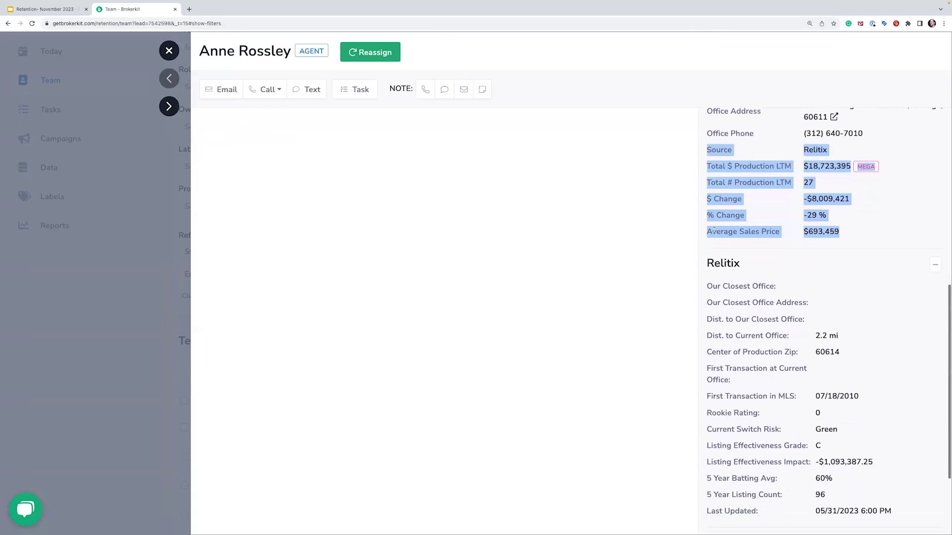
Review the profile's Relitix section, highlighting its heading and the fields down to Last Updated.
{"action": "left_click_drag", "start_coordinate": [704, 266], "coordinate": [754, 265]}
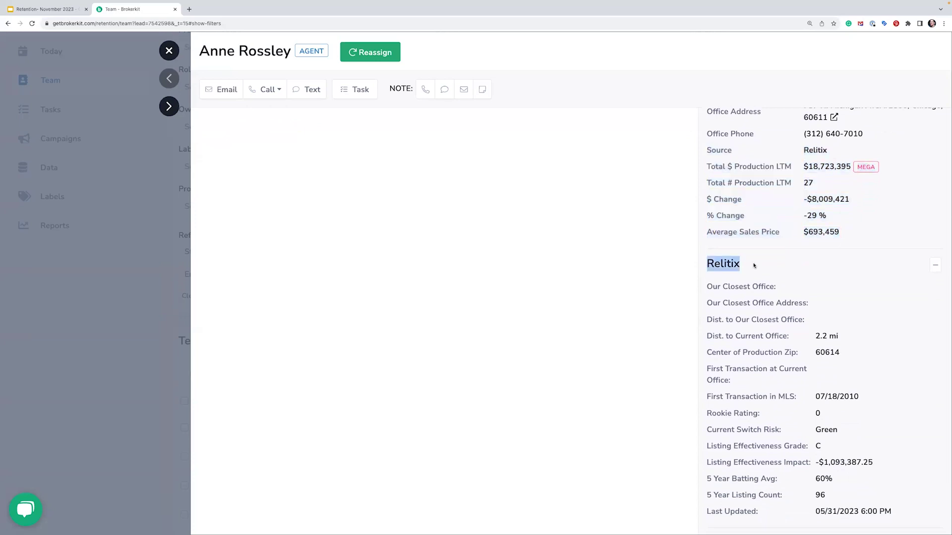
{"action": "scroll", "coordinate": [754, 266], "scroll_direction": "down", "scroll_amount": 2}
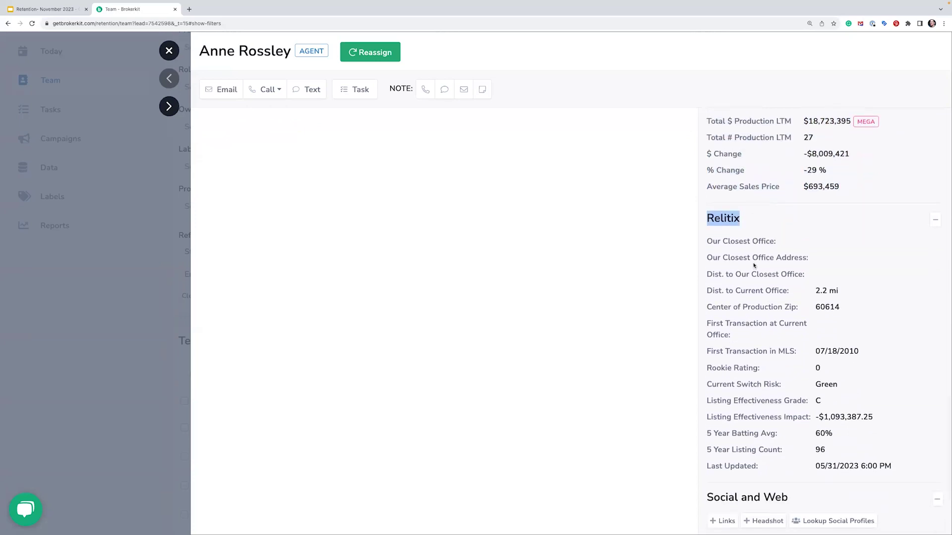
{"action": "left_click", "coordinate": [785, 404]}
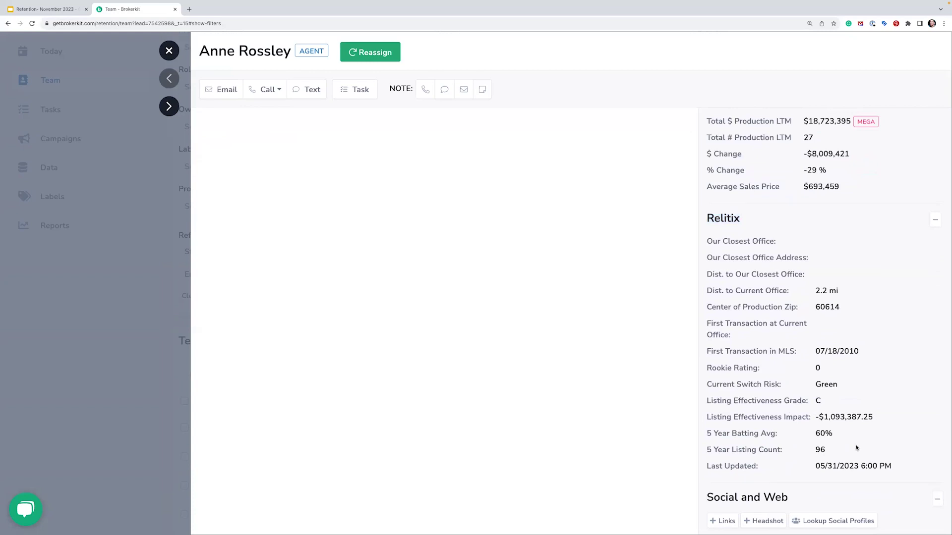
{"action": "left_click_drag", "start_coordinate": [909, 473], "coordinate": [711, 243]}
{"action": "left_click", "coordinate": [742, 299]}
{"action": "scroll", "coordinate": [743, 300], "scroll_direction": "up", "scroll_amount": 3}
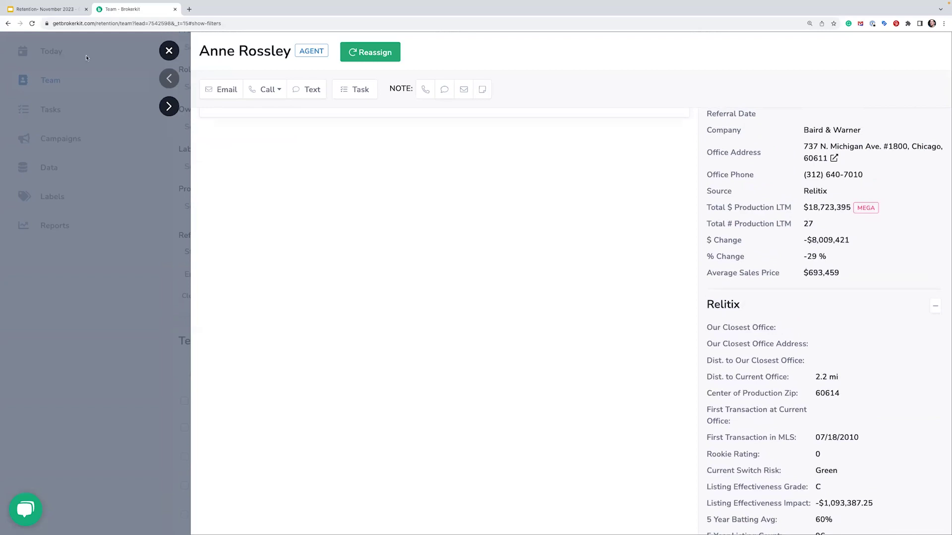
Check the coaching slide in the presentation tab, and return to the agent's profile to highlight Total $ Production LTM through Average Sales Price.
{"action": "left_click", "coordinate": [52, 10]}
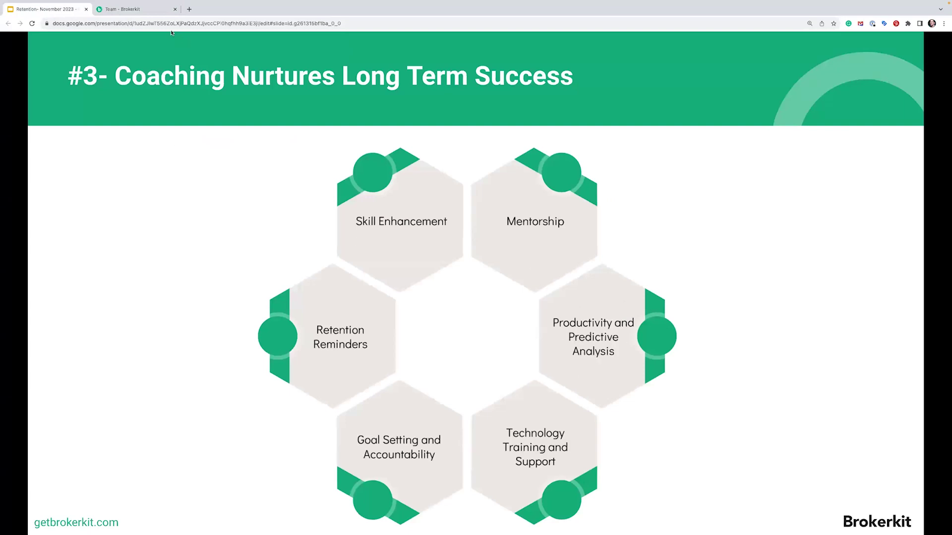
{"action": "left_click", "coordinate": [131, 9]}
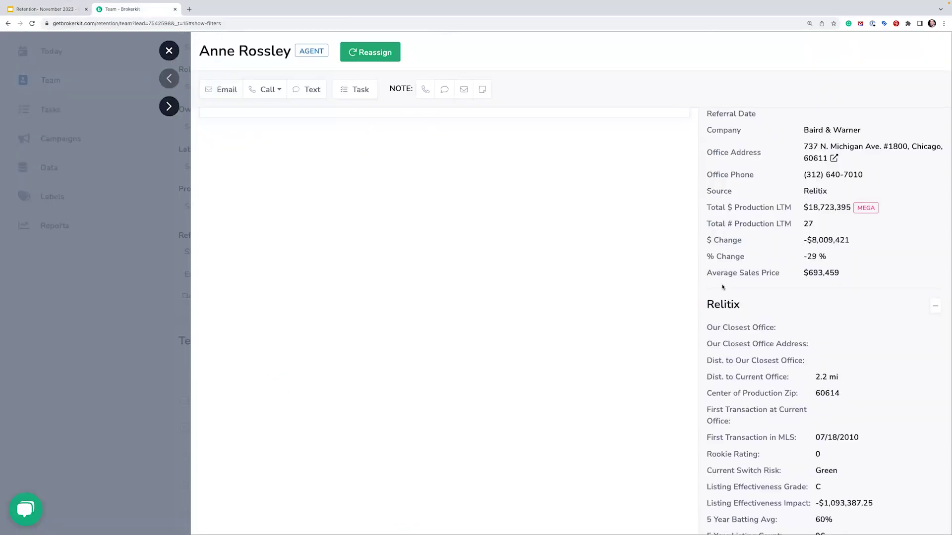
{"action": "scroll", "coordinate": [722, 287], "scroll_direction": "down", "scroll_amount": 3}
{"action": "scroll", "coordinate": [723, 284], "scroll_direction": "up", "scroll_amount": 2}
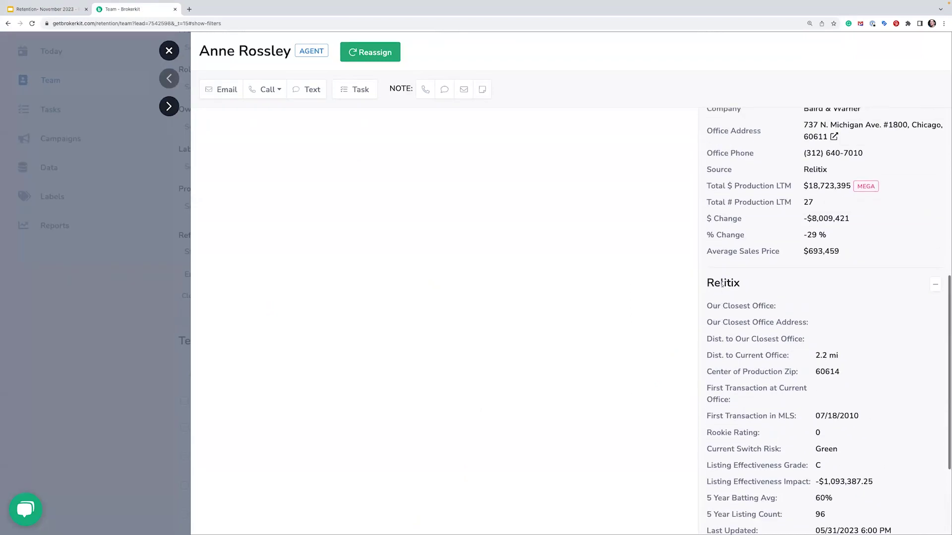
{"action": "left_click_drag", "start_coordinate": [847, 251], "coordinate": [705, 185]}
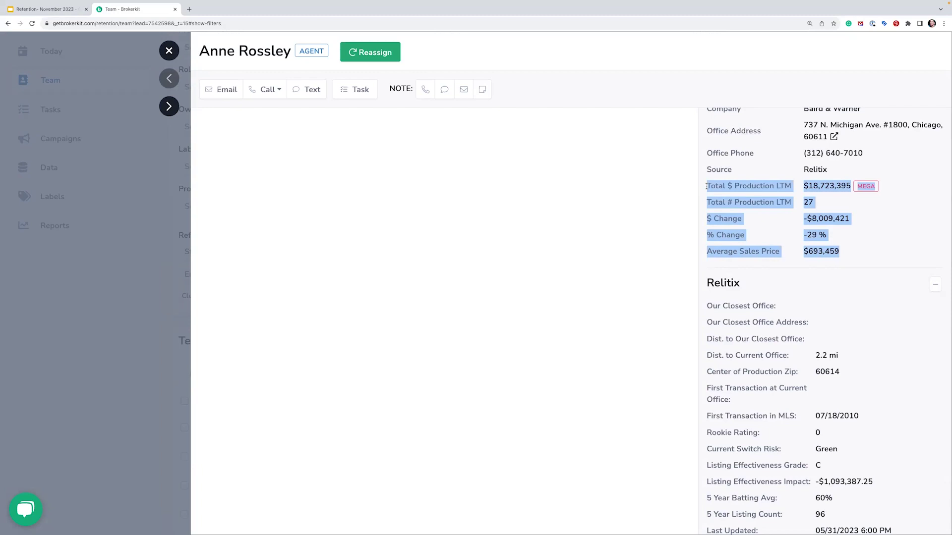
Highlight the Rookie Rating and Current Switch Risk fields in the profile's Relitix section.
{"action": "scroll", "coordinate": [717, 223], "scroll_direction": "down", "scroll_amount": 3}
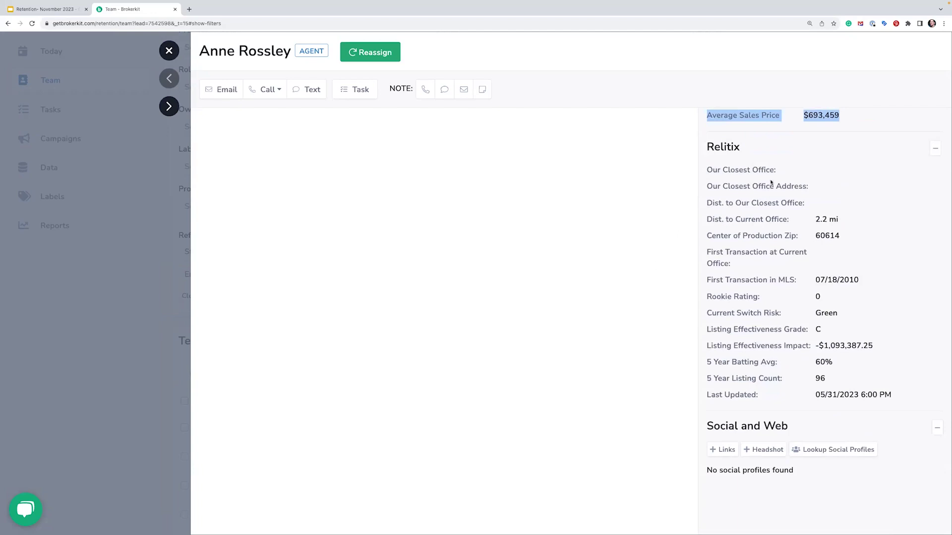
{"action": "left_click_drag", "start_coordinate": [759, 301], "coordinate": [709, 297]}
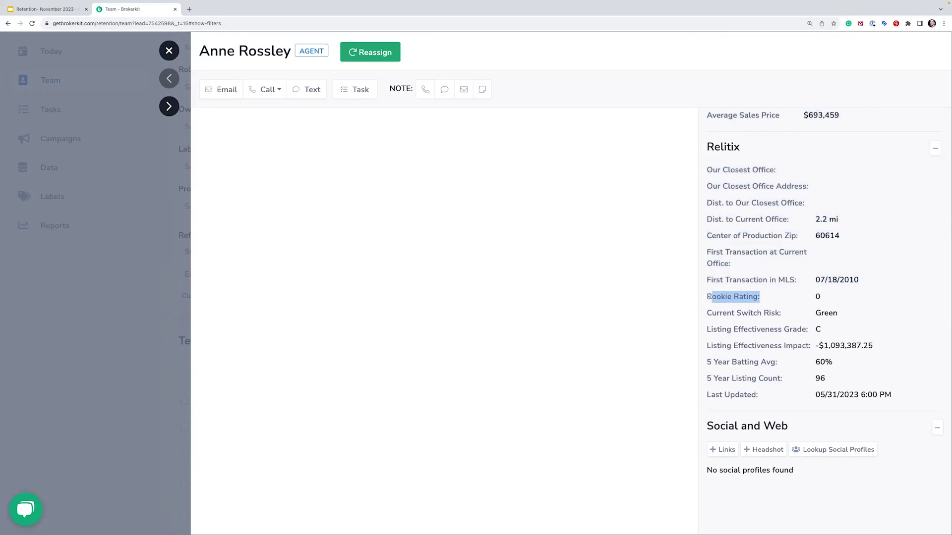
{"action": "left_click", "coordinate": [716, 297]}
{"action": "left_click_drag", "start_coordinate": [711, 296], "coordinate": [766, 299]}
{"action": "left_click_drag", "start_coordinate": [703, 315], "coordinate": [784, 316]}
{"action": "left_click_drag", "start_coordinate": [726, 314], "coordinate": [706, 313]}
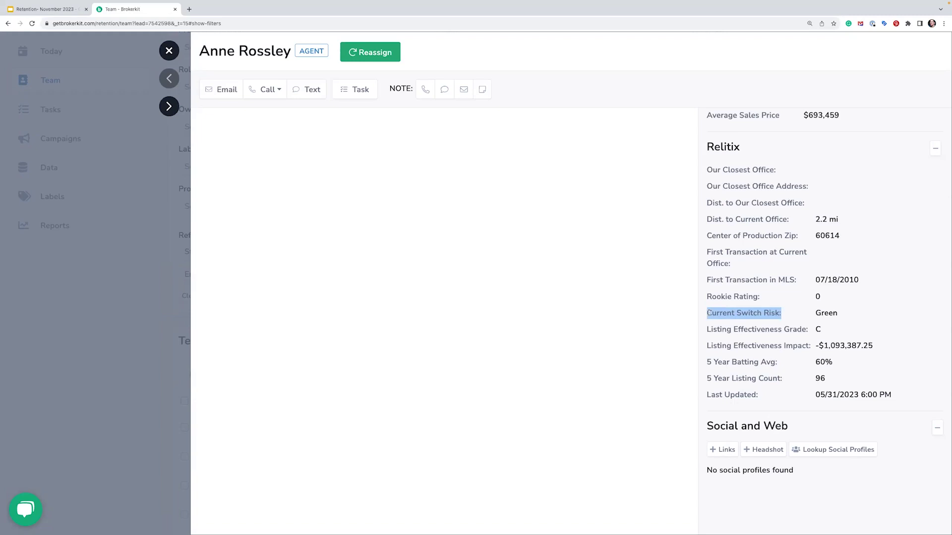
Review the Listing Effectiveness Grade, Listing Effectiveness Impact and 5 Year Batting Avg fields, and close the agent's profile.
{"action": "left_click_drag", "start_coordinate": [708, 327], "coordinate": [805, 333]}
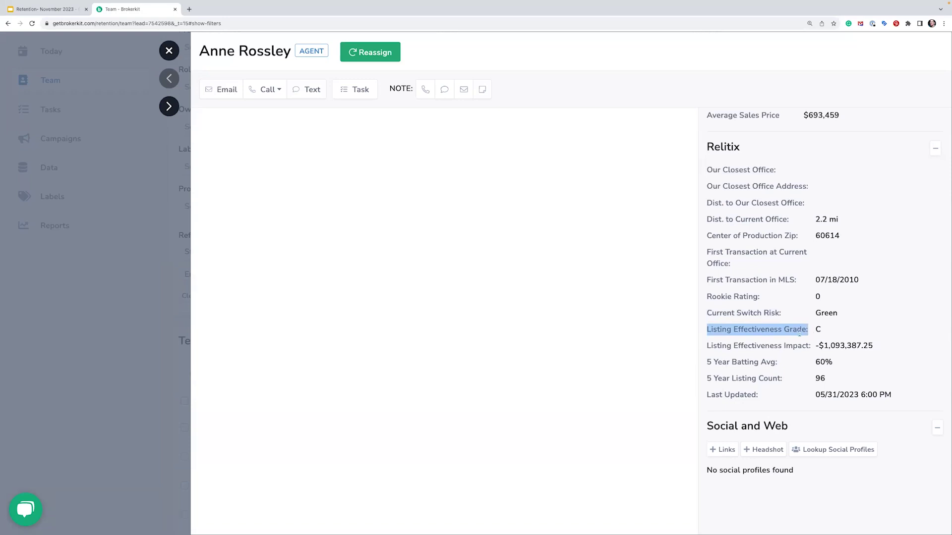
{"action": "left_click_drag", "start_coordinate": [707, 345], "coordinate": [809, 346]}
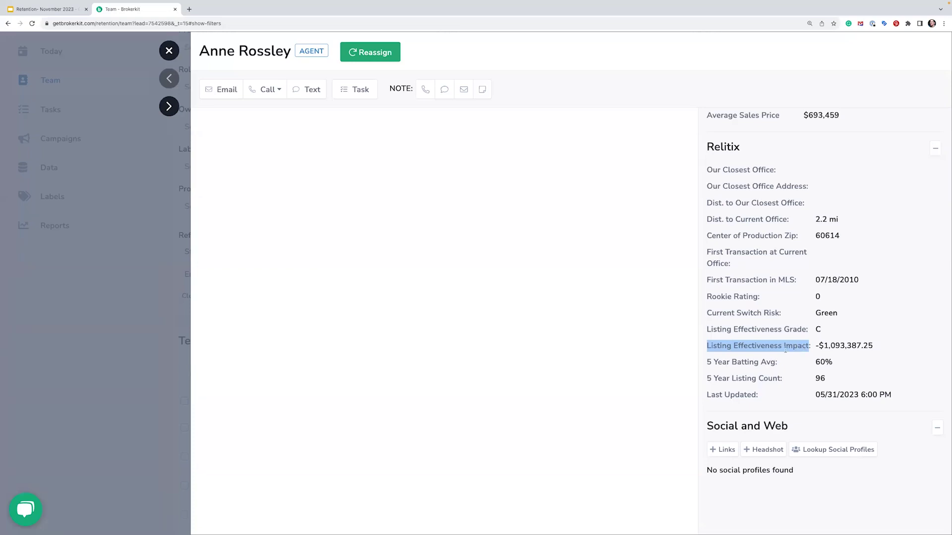
{"action": "left_click_drag", "start_coordinate": [778, 362], "coordinate": [711, 373]}
{"action": "left_click", "coordinate": [750, 376]}
{"action": "left_click", "coordinate": [732, 363]}
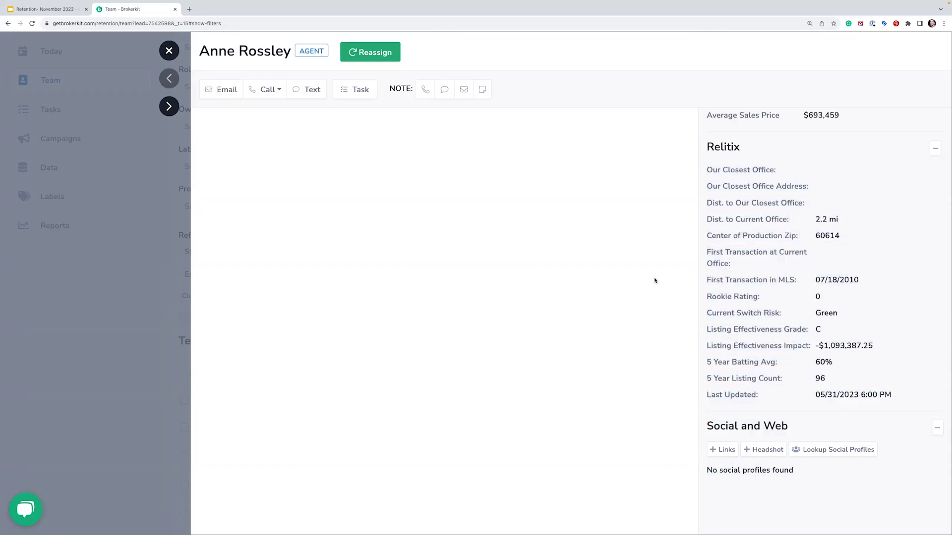
{"action": "left_click", "coordinate": [169, 51]}
Look over the Engagement filter's options in the advanced team search without choosing one.
{"action": "left_click", "coordinate": [466, 164]}
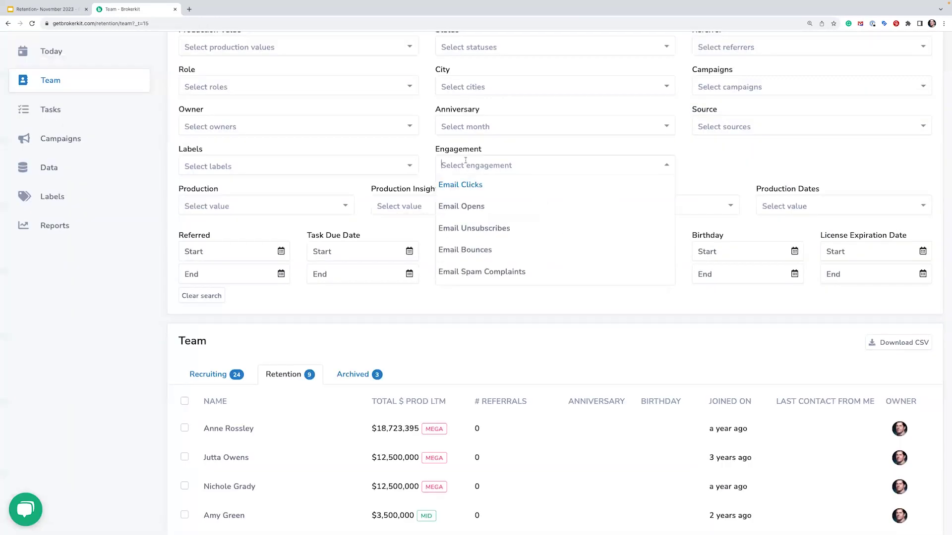
{"action": "left_click", "coordinate": [394, 185]}
{"action": "scroll", "coordinate": [436, 198], "scroll_direction": "up", "scroll_amount": 1}
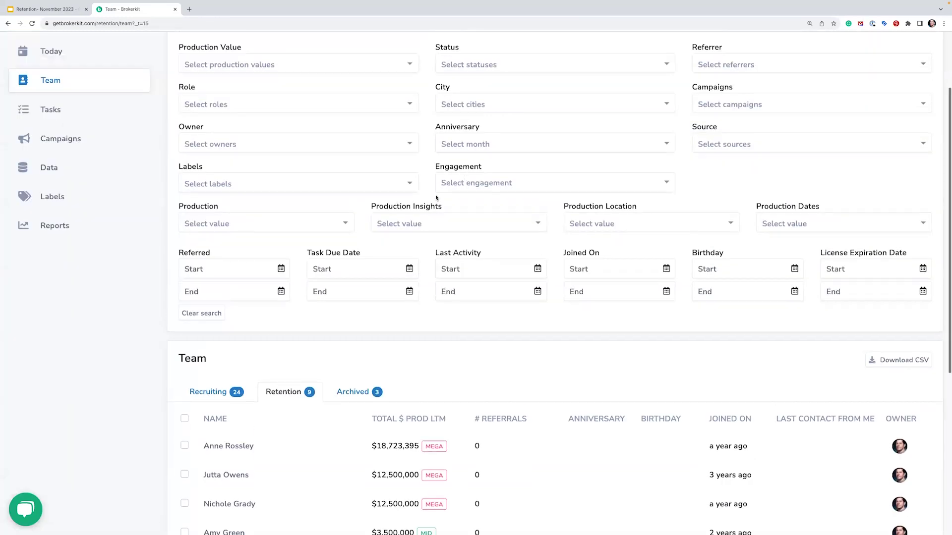
Filter the team by the production insight Current Switch Risk with the value Red.
{"action": "left_click", "coordinate": [420, 226]}
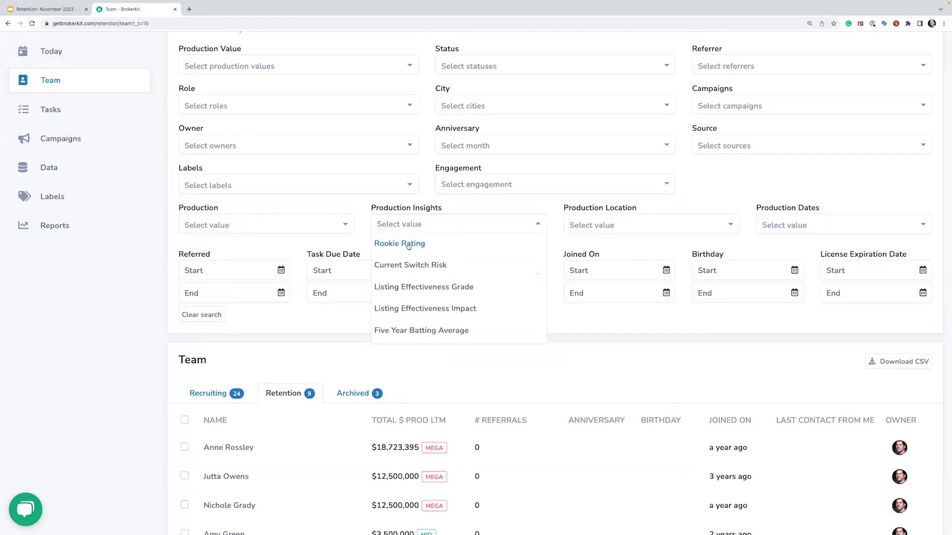
{"action": "left_click", "coordinate": [408, 244]}
{"action": "left_click", "coordinate": [405, 257]}
{"action": "left_click", "coordinate": [396, 296]}
{"action": "left_click", "coordinate": [404, 288]}
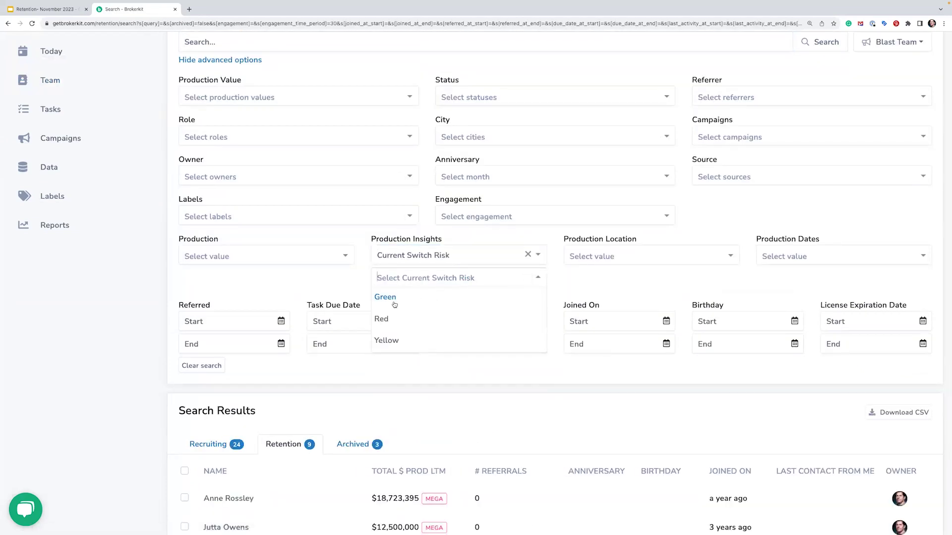
{"action": "left_click", "coordinate": [382, 320]}
{"action": "scroll", "coordinate": [439, 279], "scroll_direction": "down", "scroll_amount": 1}
{"action": "scroll", "coordinate": [438, 278], "scroll_direction": "down", "scroll_amount": 1}
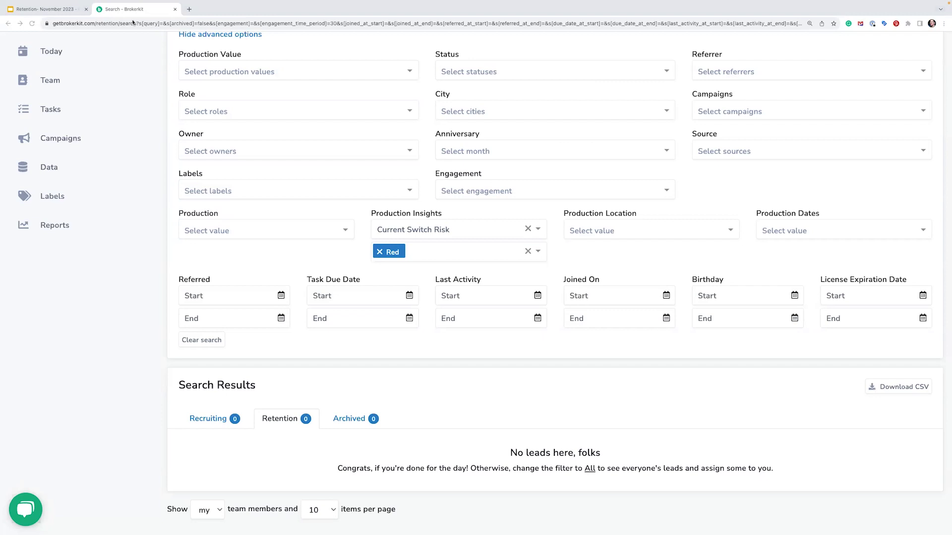
View the library campaign "Retention: Coaching Program for Falling Production Campaign" at getbrokerkit.com/recruiter/campaign_libraries/18528 in a new browser tab and return to the team search.
{"action": "left_click", "coordinate": [189, 9]}
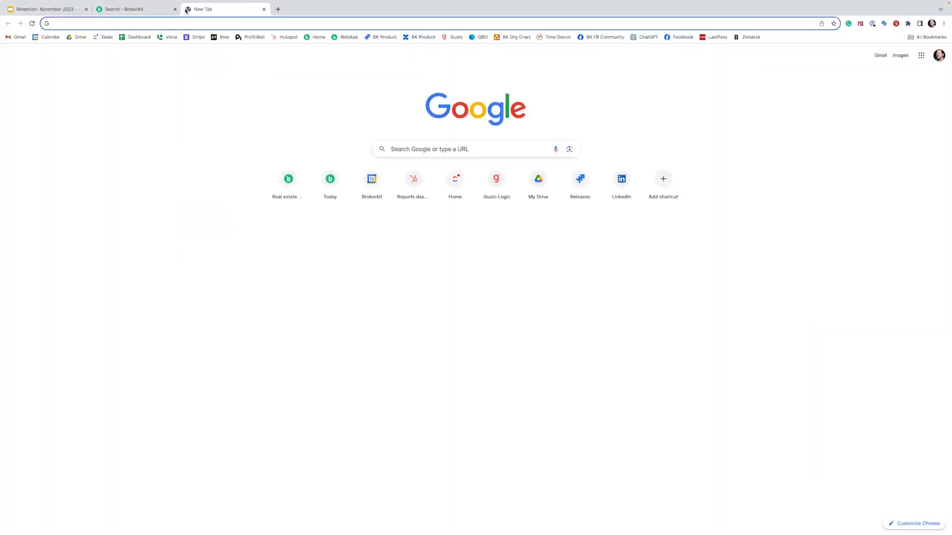
{"action": "type", "text": "https://getbrokerkit.com/recruiter/campaign_libraries/18528"}
{"action": "key", "text": "Return"}
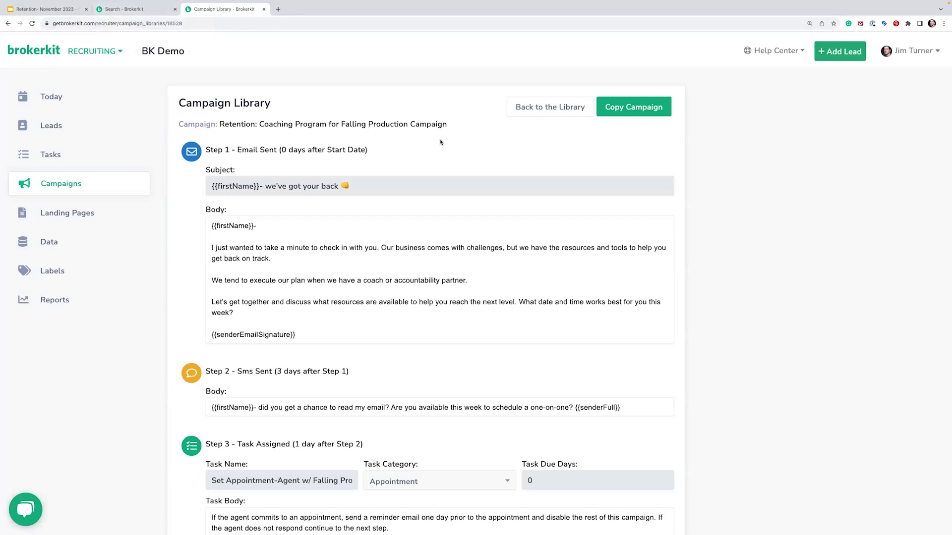
{"action": "left_click_drag", "start_coordinate": [448, 126], "coordinate": [216, 124]}
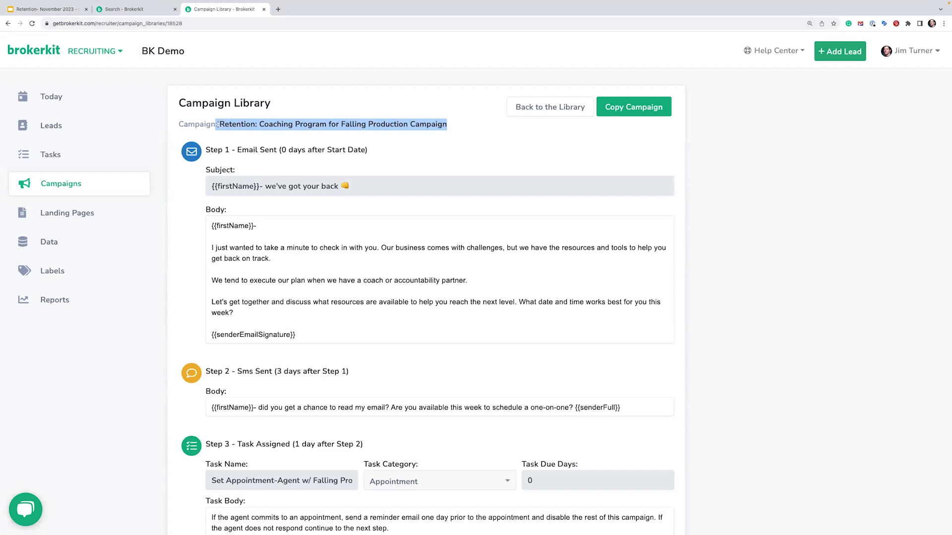
{"action": "left_click", "coordinate": [124, 9]}
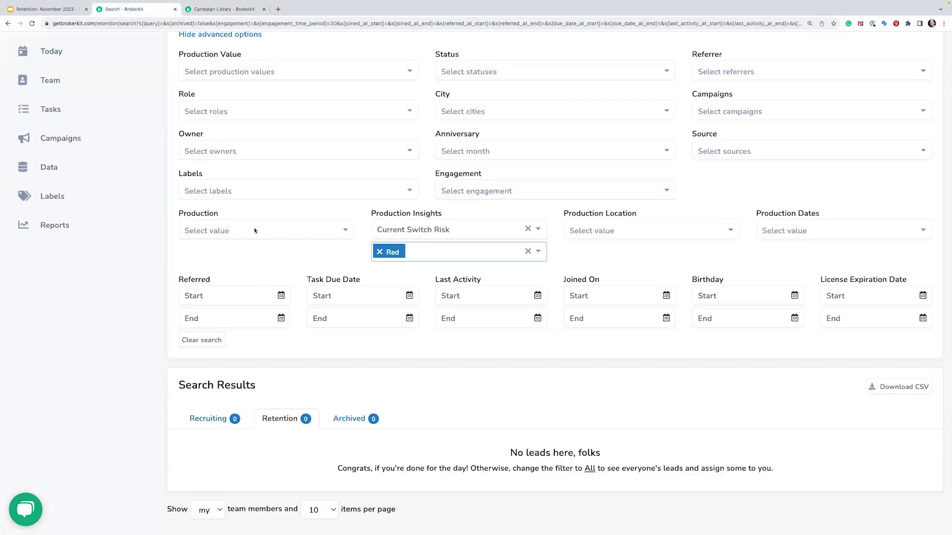
Replace the Current Switch Risk filter with the Production filter % Change, setting its upper limit to -20.
{"action": "left_click", "coordinate": [290, 231]}
{"action": "left_click", "coordinate": [201, 314]}
{"action": "left_click", "coordinate": [214, 253]}
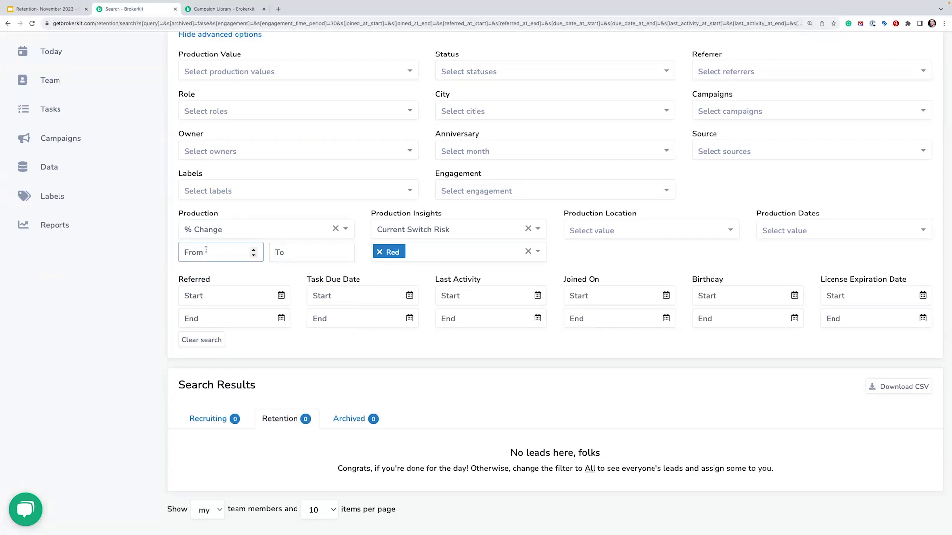
{"action": "left_click", "coordinate": [527, 251]}
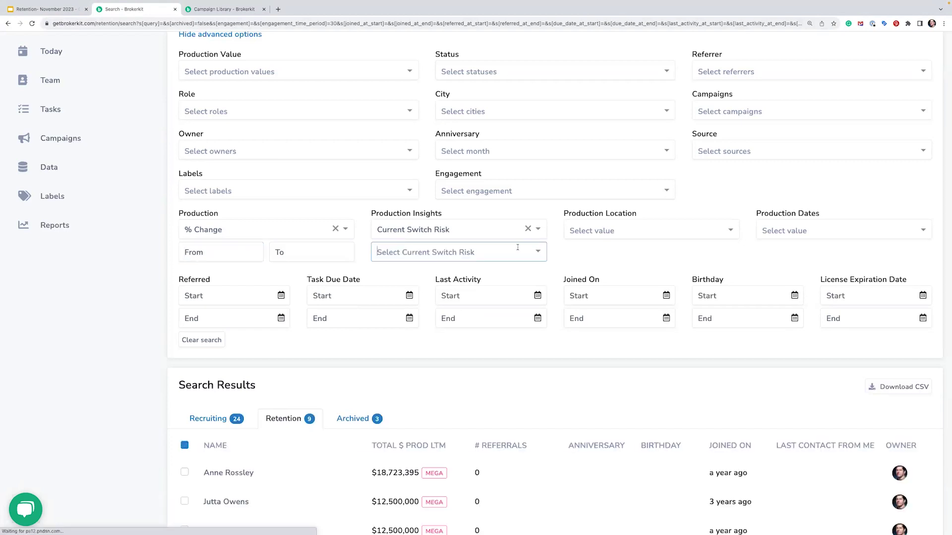
{"action": "left_click", "coordinate": [527, 230]}
{"action": "left_click", "coordinate": [233, 251]}
{"action": "left_click", "coordinate": [297, 250]}
{"action": "type", "text": "-20"}
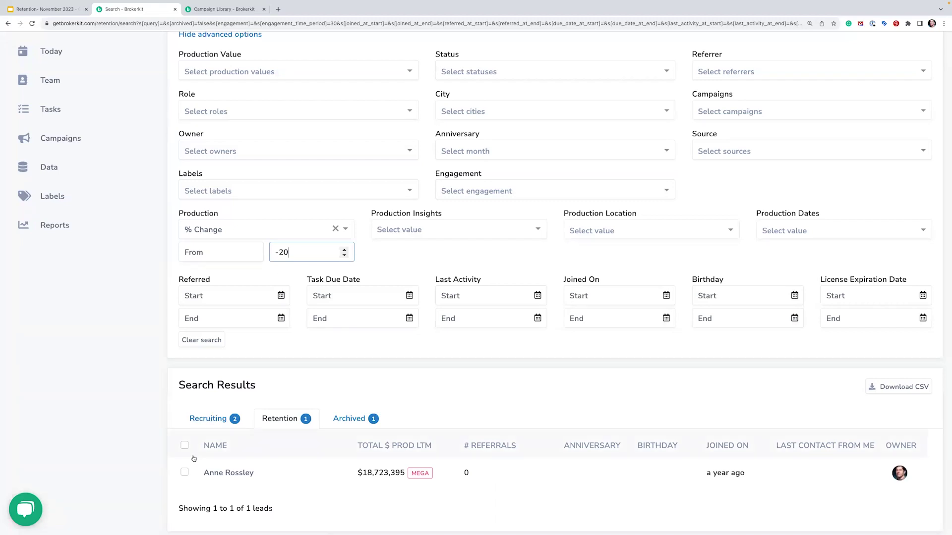
Select the matching agent in the retention results to look over the bulk actions, and clear the selection.
{"action": "left_click", "coordinate": [185, 472]}
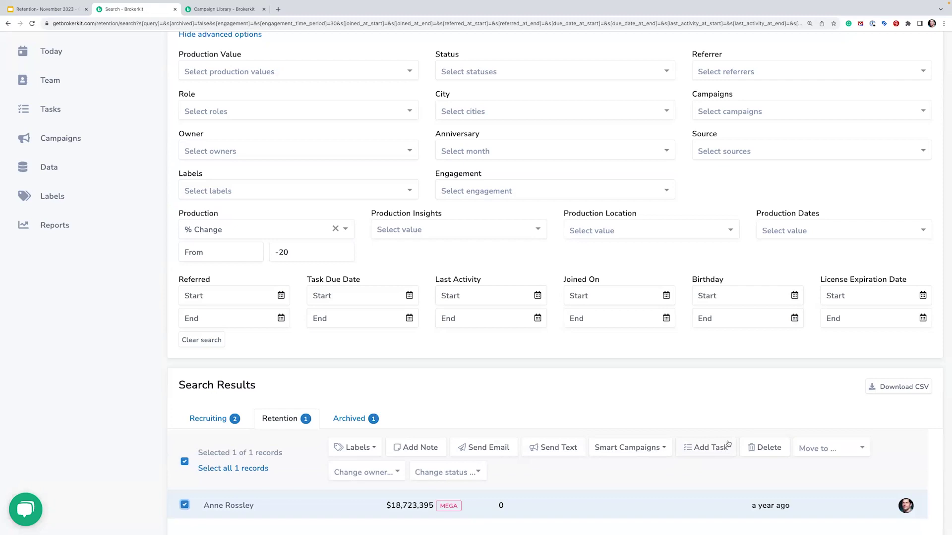
{"action": "left_click", "coordinate": [184, 462]}
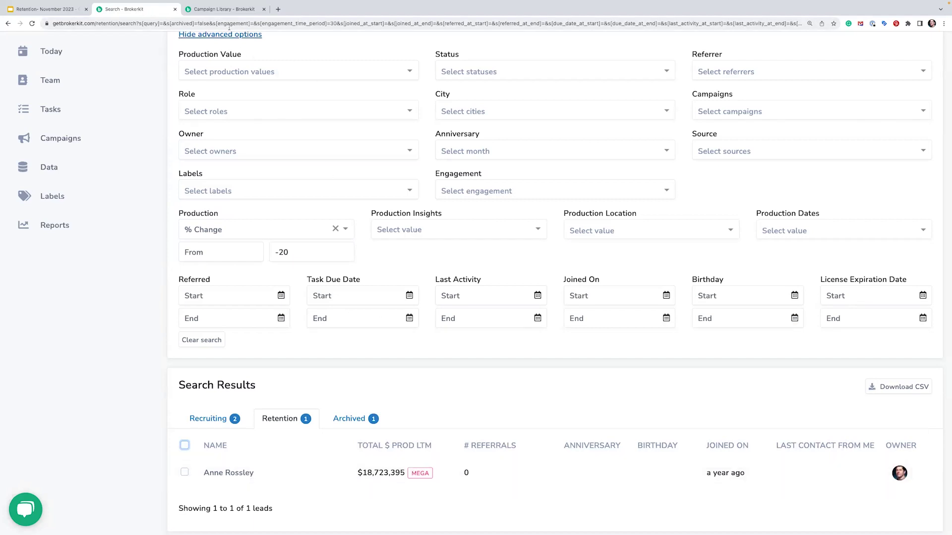
In the library campaign "Retention: Coaching Program for Falling Production Campaign", review the title and the Step 1 email's timing, subject and body.
{"action": "left_click", "coordinate": [233, 9]}
{"action": "left_click_drag", "start_coordinate": [447, 124], "coordinate": [174, 124]}
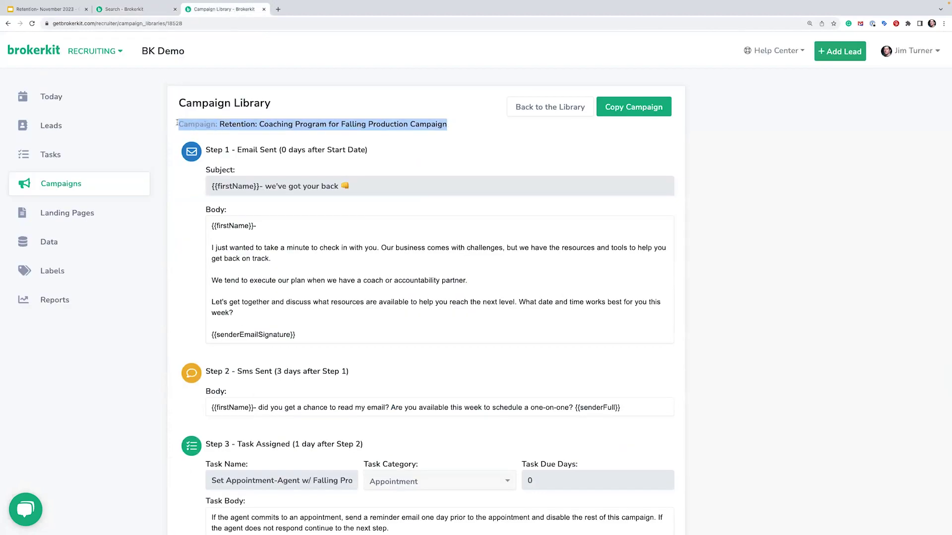
{"action": "left_click", "coordinate": [312, 124]}
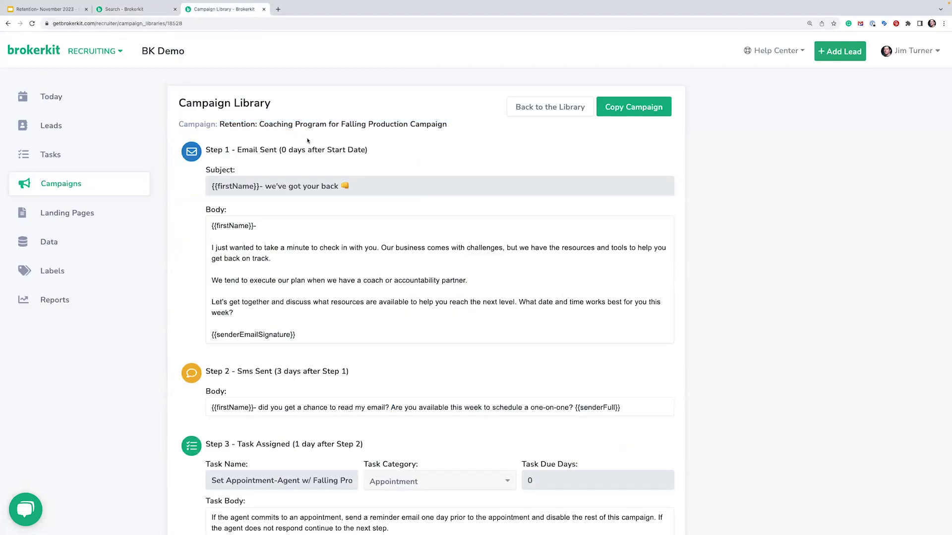
{"action": "left_click_drag", "start_coordinate": [212, 151], "coordinate": [408, 156]}
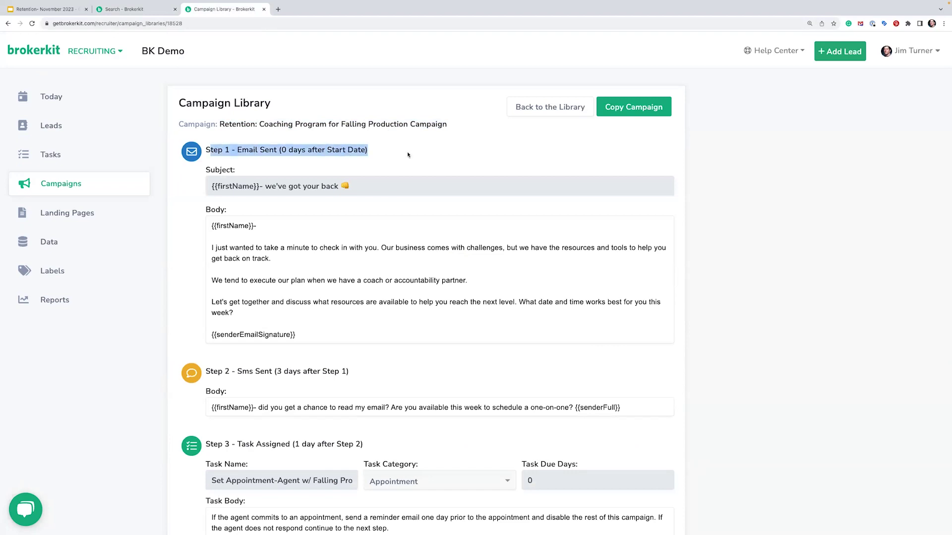
{"action": "left_click_drag", "start_coordinate": [386, 186], "coordinate": [208, 184]}
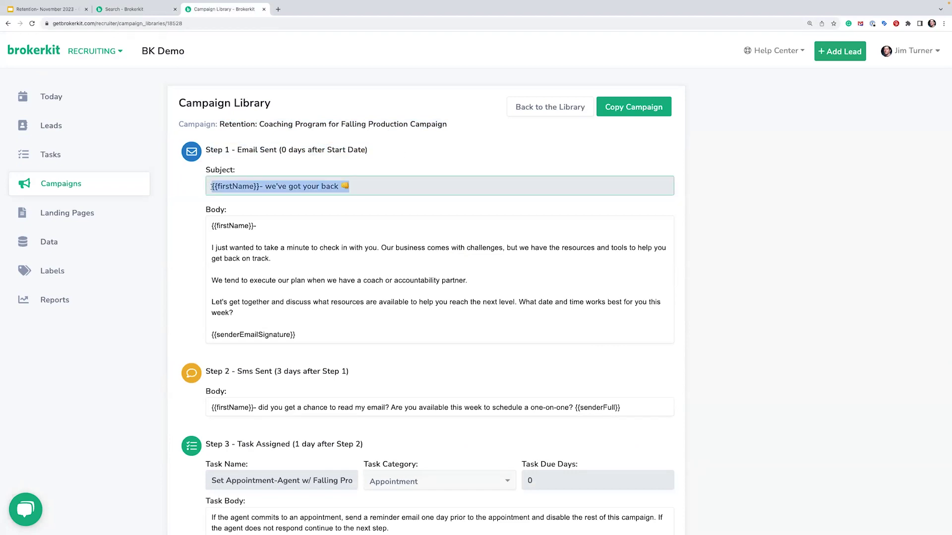
{"action": "scroll", "coordinate": [211, 208], "scroll_direction": "down", "scroll_amount": 1}
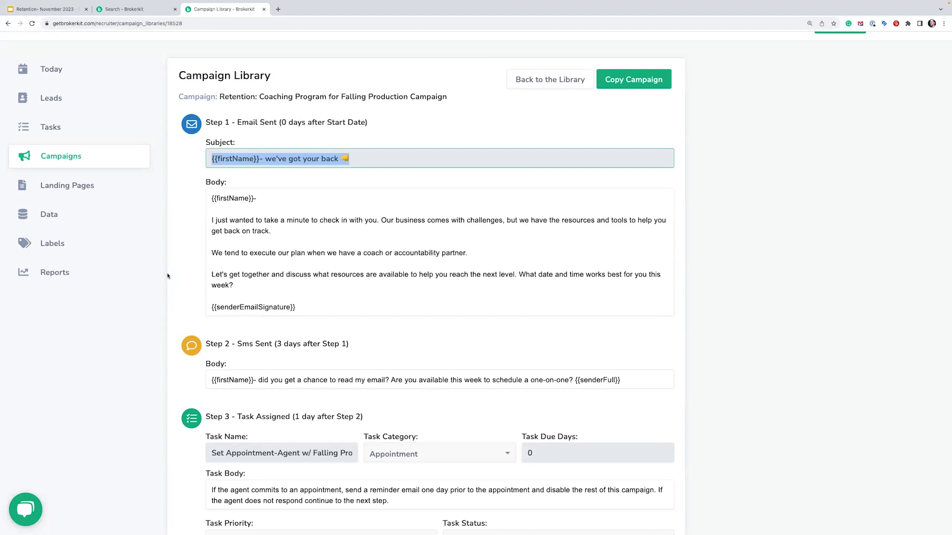
{"action": "left_click", "coordinate": [255, 276]}
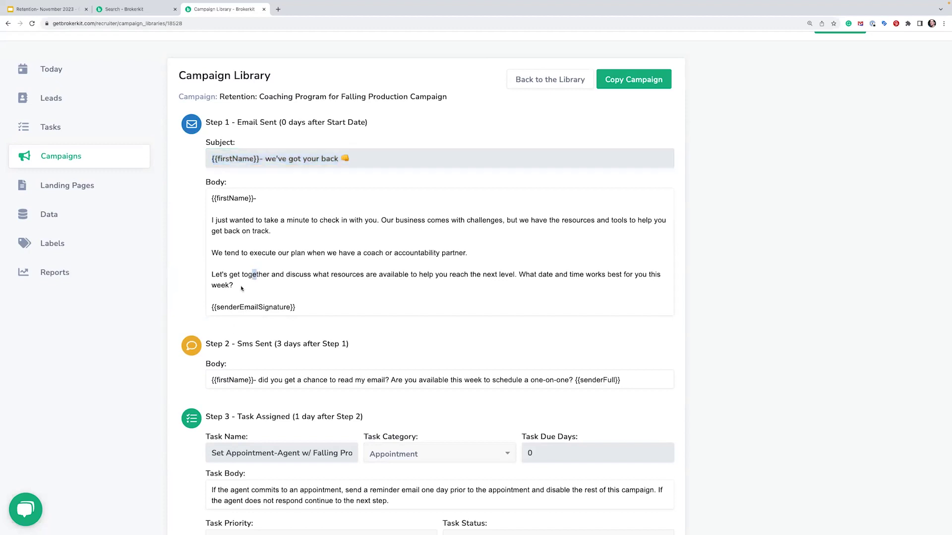
{"action": "left_click_drag", "start_coordinate": [241, 285], "coordinate": [211, 276]}
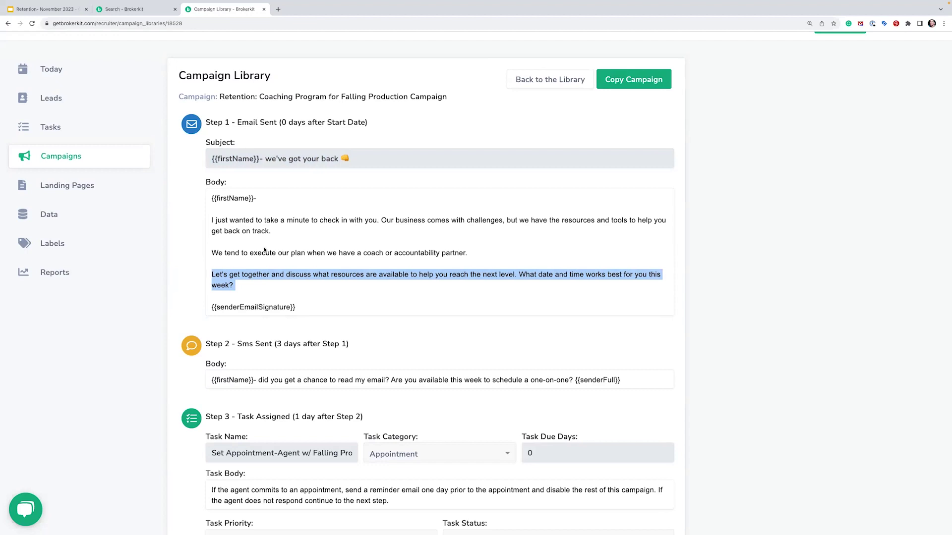
{"action": "left_click", "coordinate": [264, 250]}
Review the campaign's Step 2 SMS, Step 3 appointment task body and Step 4 follow-up email.
{"action": "scroll", "coordinate": [264, 250], "scroll_direction": "down", "scroll_amount": 3}
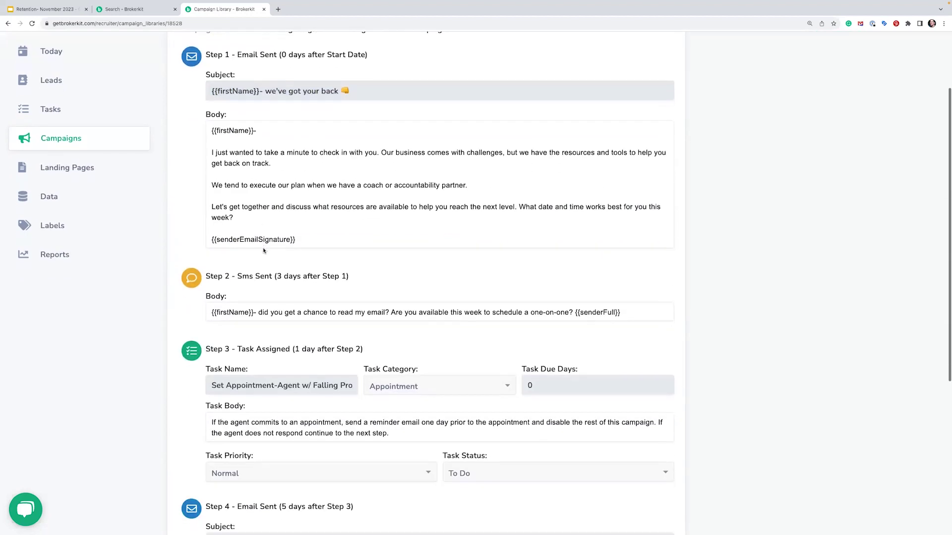
{"action": "scroll", "coordinate": [263, 250], "scroll_direction": "down", "scroll_amount": 3}
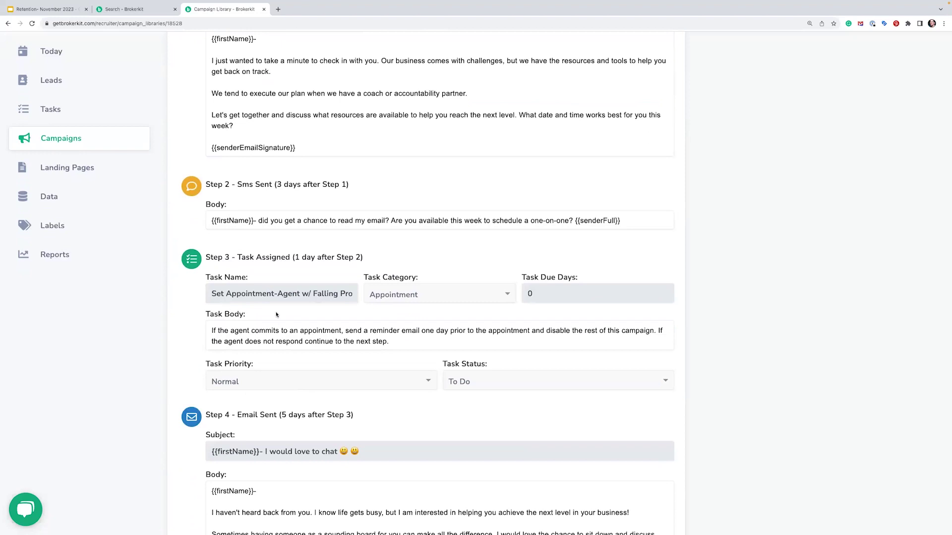
{"action": "left_click_drag", "start_coordinate": [395, 342], "coordinate": [197, 335]}
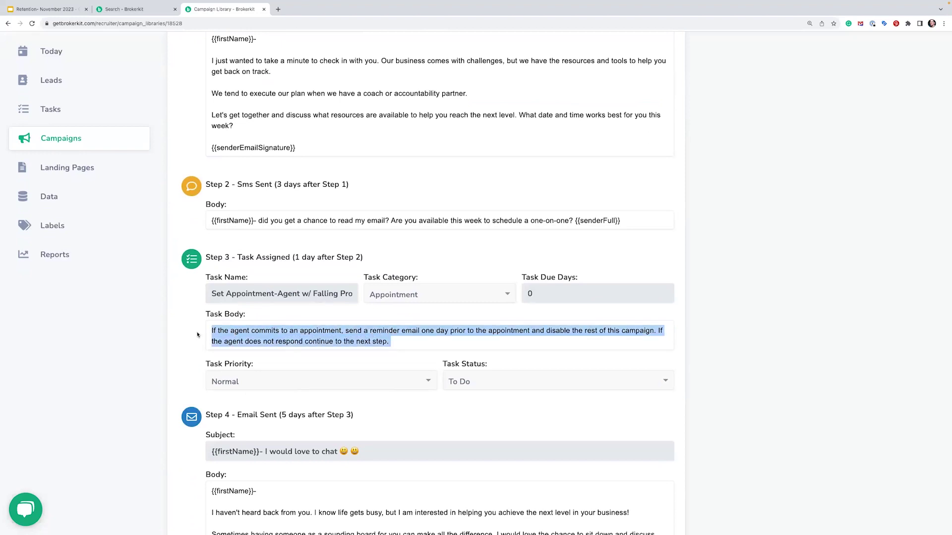
{"action": "scroll", "coordinate": [389, 290], "scroll_direction": "down", "scroll_amount": 2}
{"action": "scroll", "coordinate": [377, 289], "scroll_direction": "down", "scroll_amount": 3}
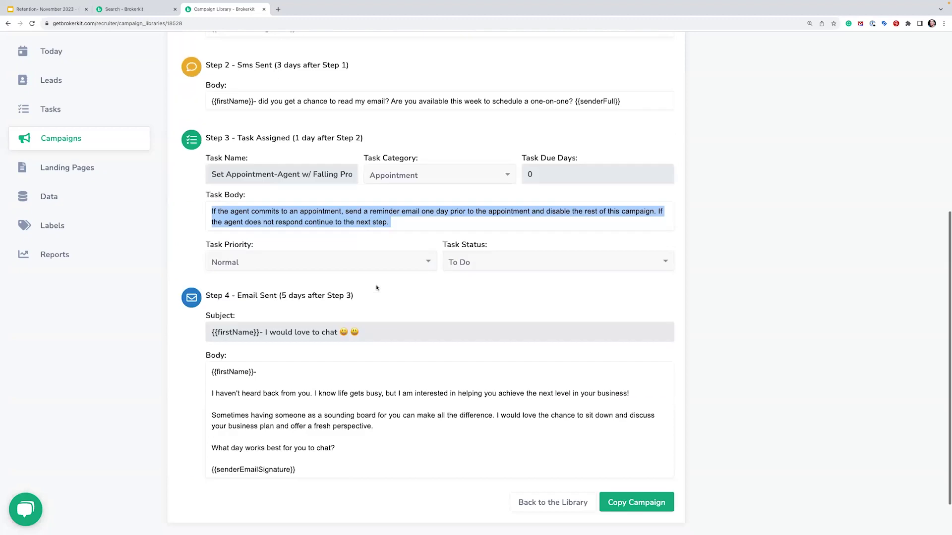
{"action": "left_click_drag", "start_coordinate": [297, 419], "coordinate": [212, 305]}
{"action": "left_click", "coordinate": [349, 340]}
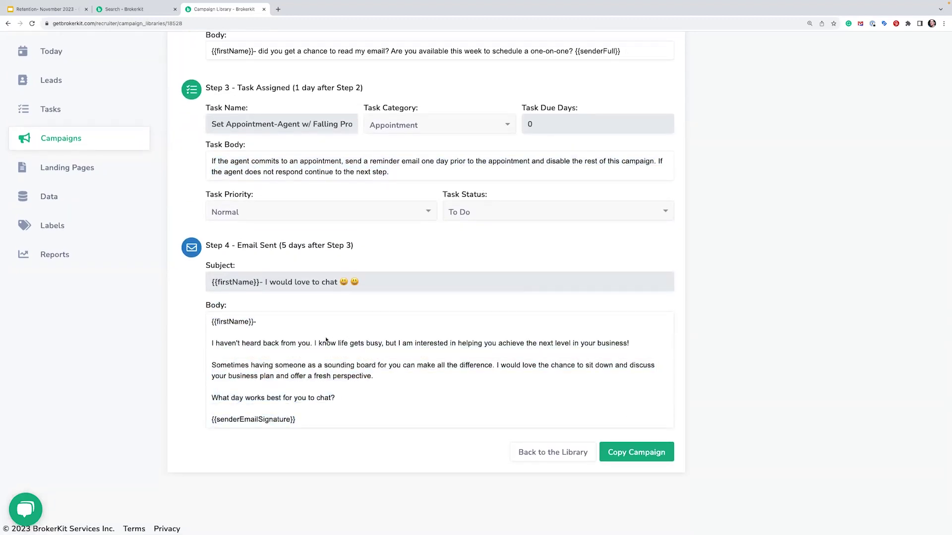
Highlight "Coaching Program for Falling Production Campaign" in the campaign's title and switch to the Retention presentation.
{"action": "scroll", "coordinate": [328, 340], "scroll_direction": "up", "scroll_amount": 7}
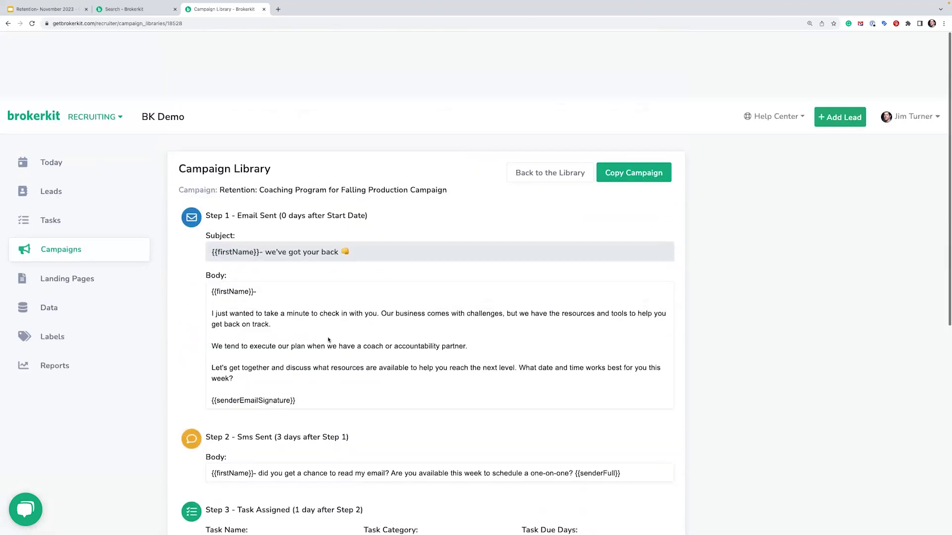
{"action": "left_click_drag", "start_coordinate": [258, 124], "coordinate": [447, 125]}
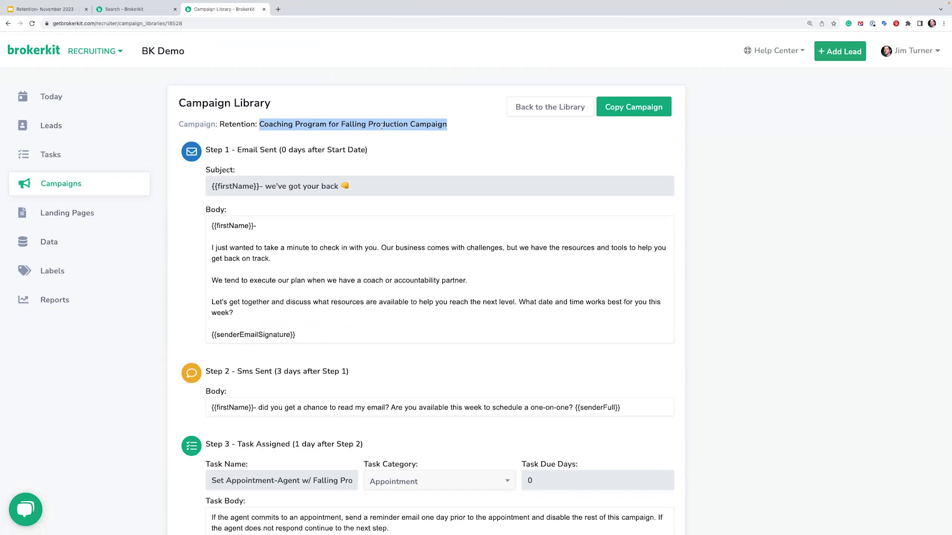
{"action": "key", "text": "ctrl+1"}
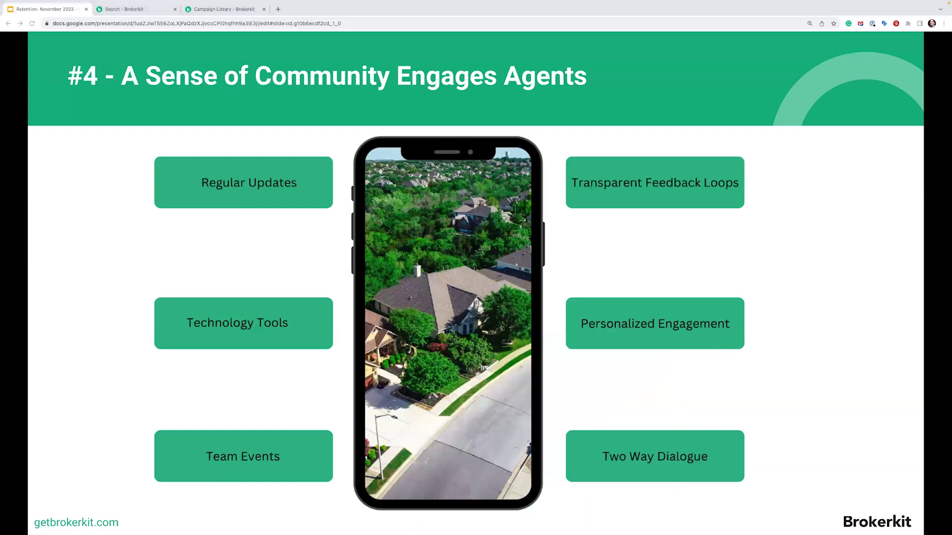
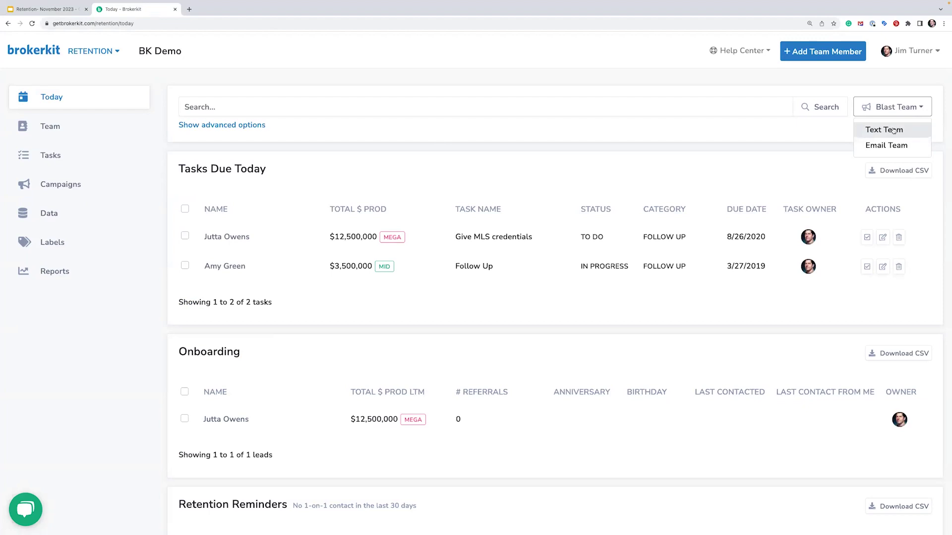
View the mass text form for all team agents, close it without sending, and look over the Blast Team options.
{"action": "left_click", "coordinate": [894, 130]}
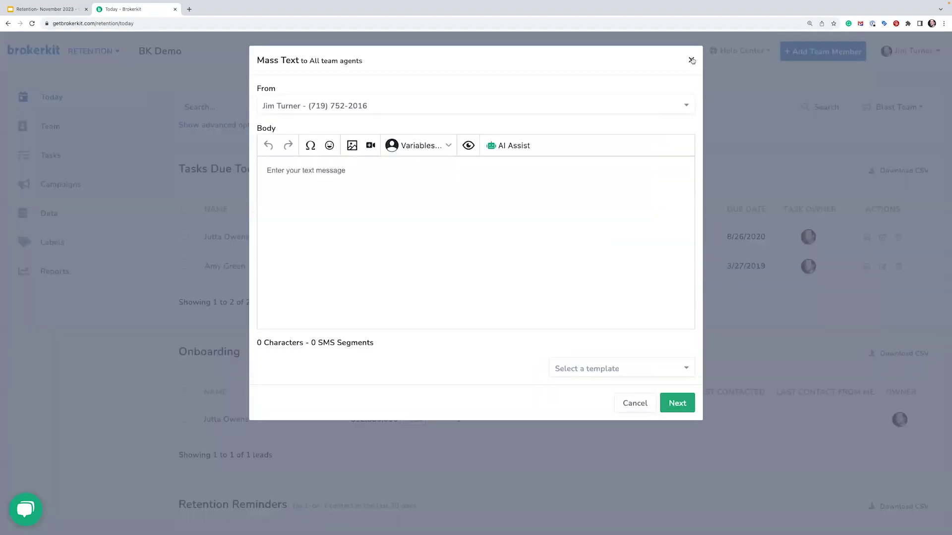
{"action": "left_click", "coordinate": [691, 60]}
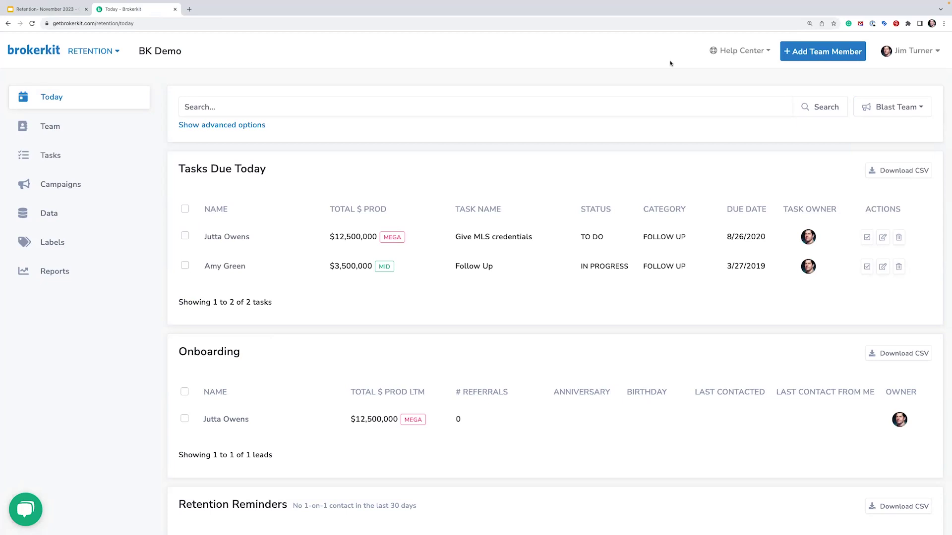
{"action": "left_click", "coordinate": [888, 107]}
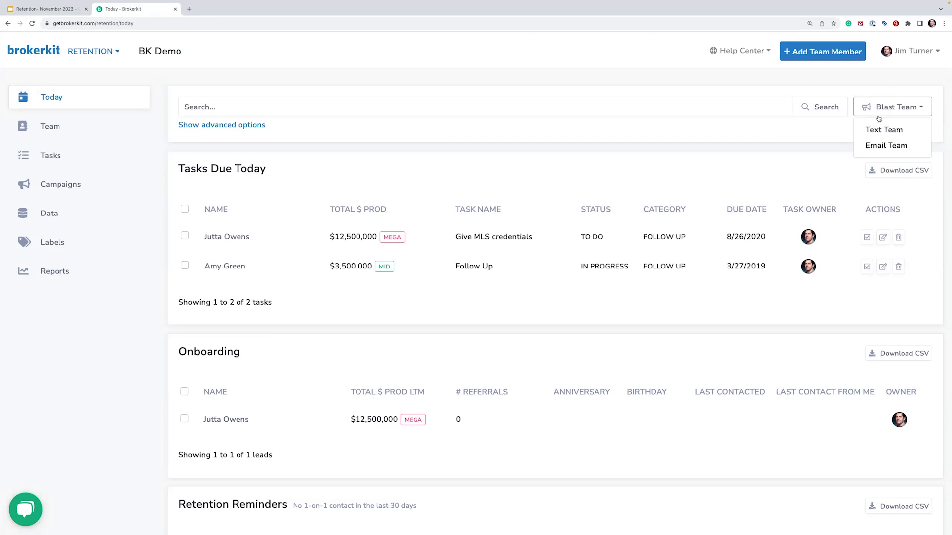
{"action": "left_click", "coordinate": [751, 74]}
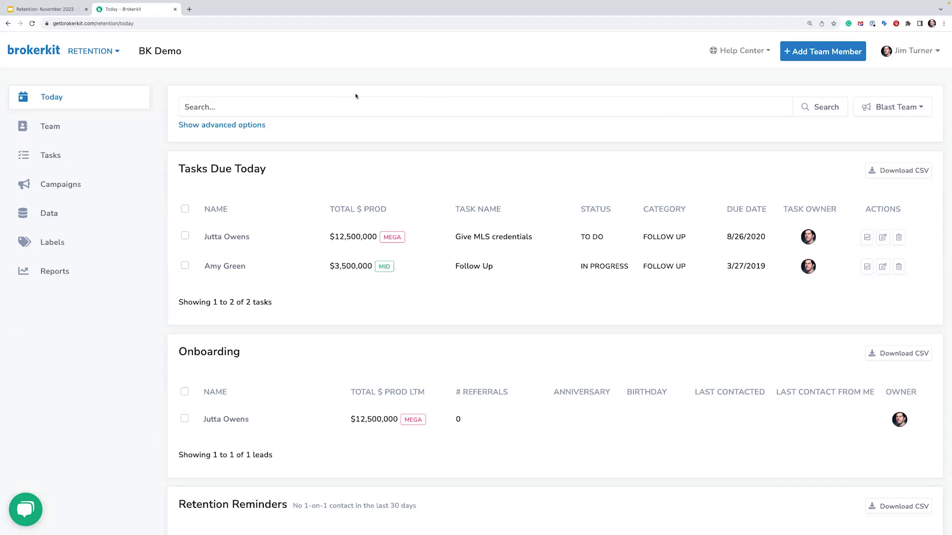
Filter the team by the MasterMind label in the advanced search options.
{"action": "left_click", "coordinate": [260, 132]}
{"action": "left_click", "coordinate": [227, 281]}
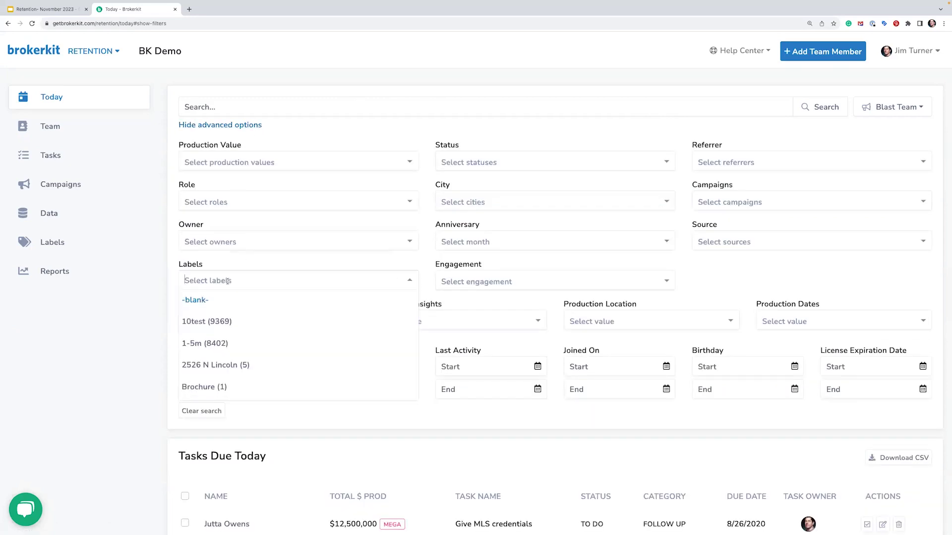
{"action": "type", "text": "mas"}
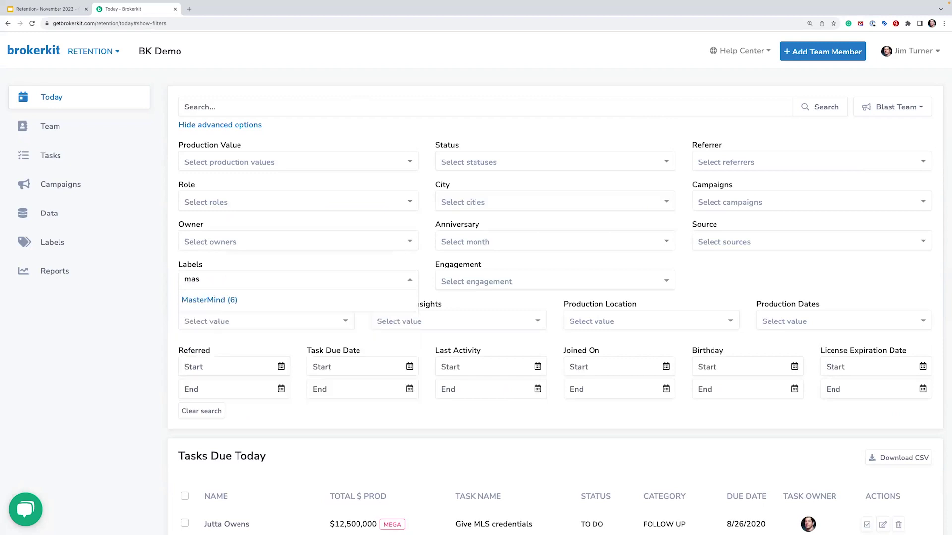
{"action": "left_click", "coordinate": [218, 301]}
{"action": "scroll", "coordinate": [198, 386], "scroll_direction": "down", "scroll_amount": 3}
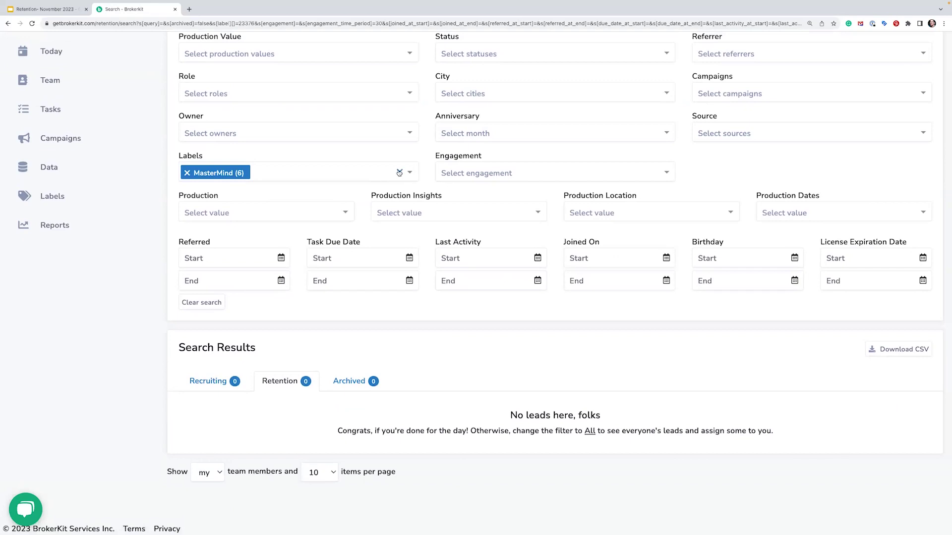
Remove the MasterMind label filter and select all team members listed in the retention results.
{"action": "left_click", "coordinate": [399, 172]}
{"action": "left_click", "coordinate": [184, 408]}
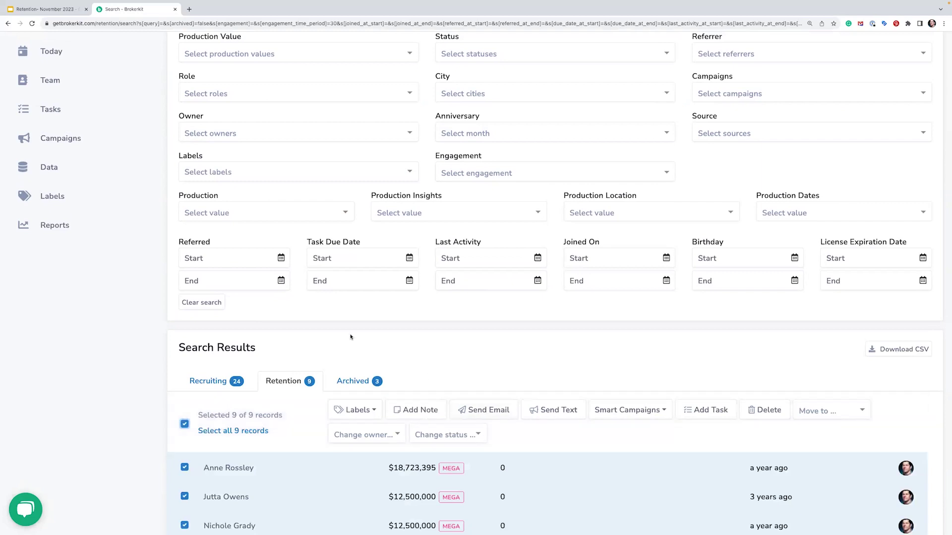
{"action": "scroll", "coordinate": [329, 277], "scroll_direction": "up", "scroll_amount": 1}
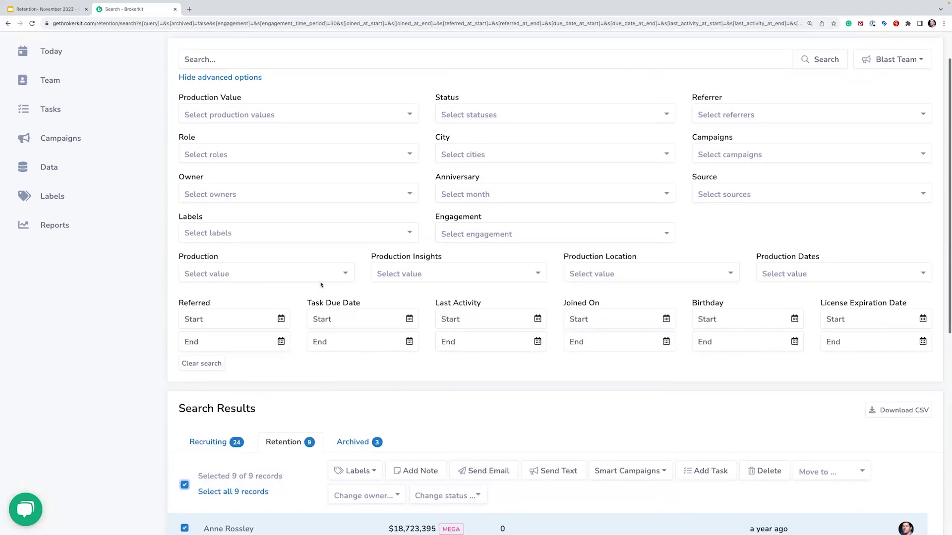
Switch briefly to the Retention presentation and open the library campaign at getbrokerkit.com/recruiter/campaign_libraries/9862 in a new browser tab.
{"action": "left_click", "coordinate": [55, 11]}
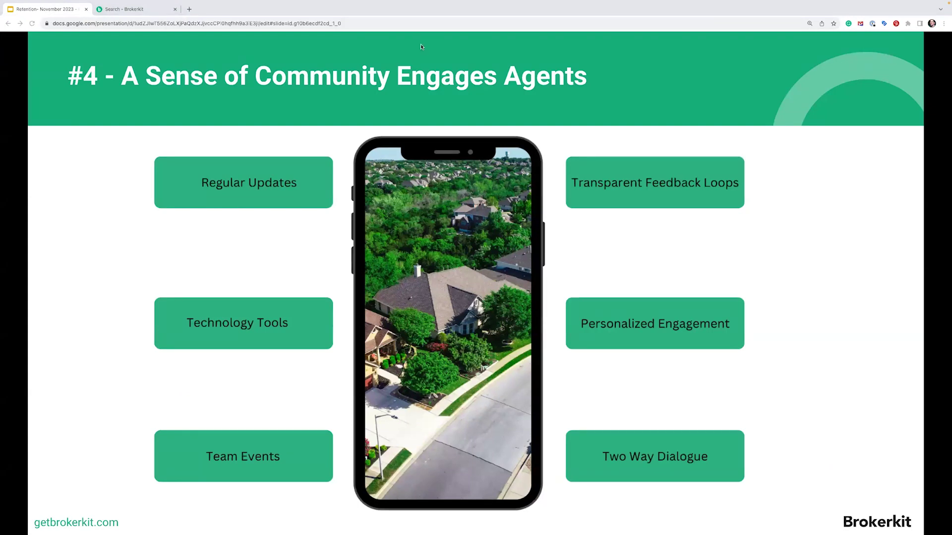
{"action": "left_click", "coordinate": [187, 9]}
{"action": "key", "text": "ctrl+v"}
{"action": "key", "text": "Return"}
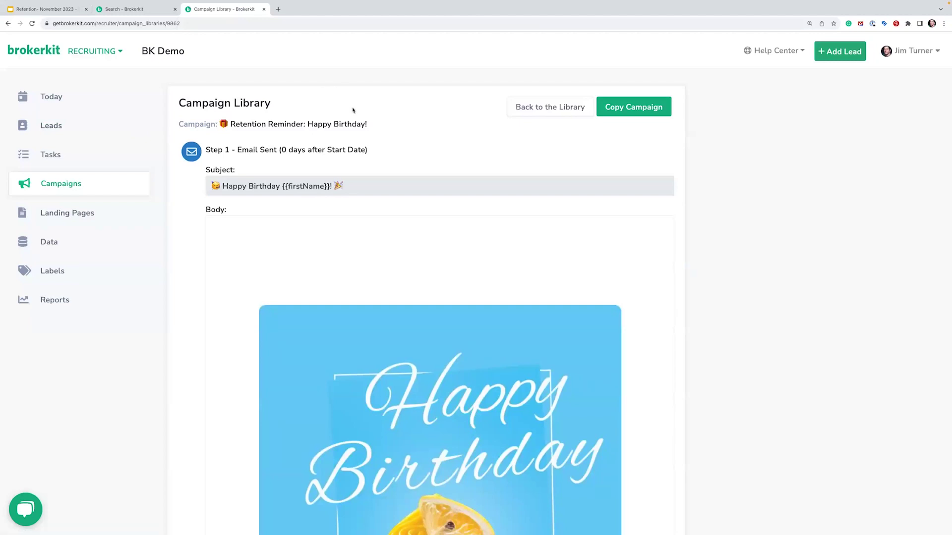
Review the "Retention Reminder: Happy Birthday!" campaign's email design and SMS, with the page zoom reduced to 110%.
{"action": "scroll", "coordinate": [353, 110], "scroll_direction": "down", "scroll_amount": 10}
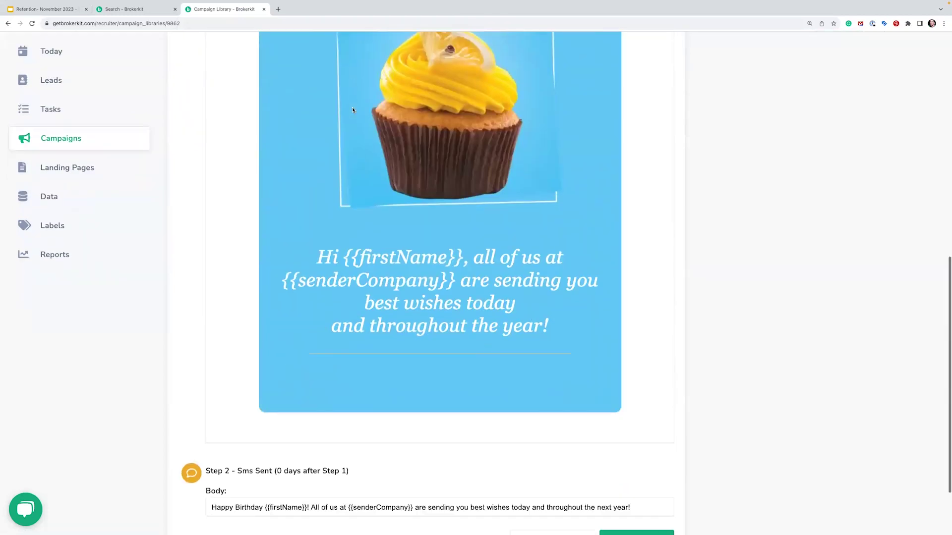
{"action": "scroll", "coordinate": [352, 106], "scroll_direction": "down", "scroll_amount": 3}
{"action": "scroll", "coordinate": [337, 100], "scroll_direction": "up", "scroll_amount": 15}
{"action": "left_click_drag", "start_coordinate": [180, 100], "coordinate": [331, 108]}
{"action": "left_click_drag", "start_coordinate": [377, 130], "coordinate": [299, 100]}
{"action": "left_click", "coordinate": [380, 100]}
{"action": "scroll", "coordinate": [364, 117], "scroll_direction": "down", "scroll_amount": 4}
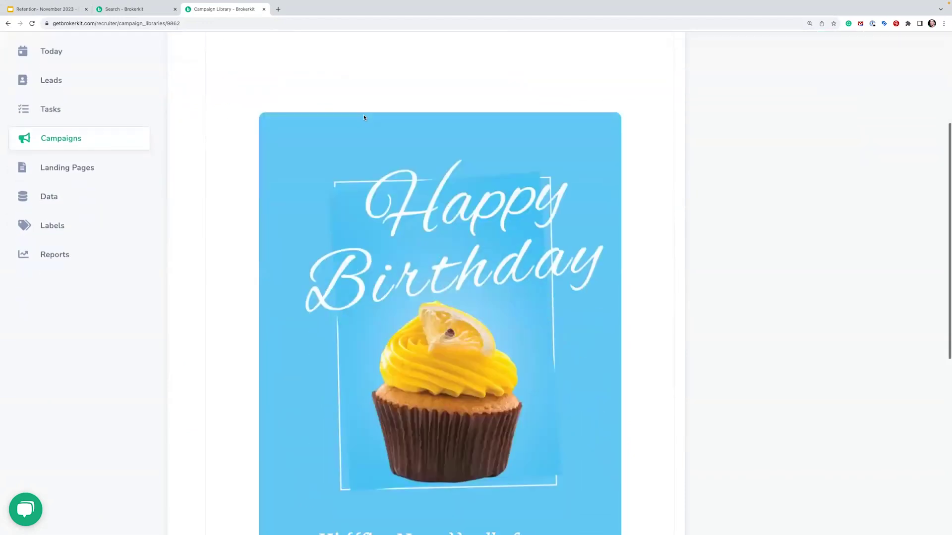
{"action": "scroll", "coordinate": [364, 117], "scroll_direction": "down", "scroll_amount": 3}
{"action": "key", "text": "super+minus"}
{"action": "key", "text": "super+minus"}
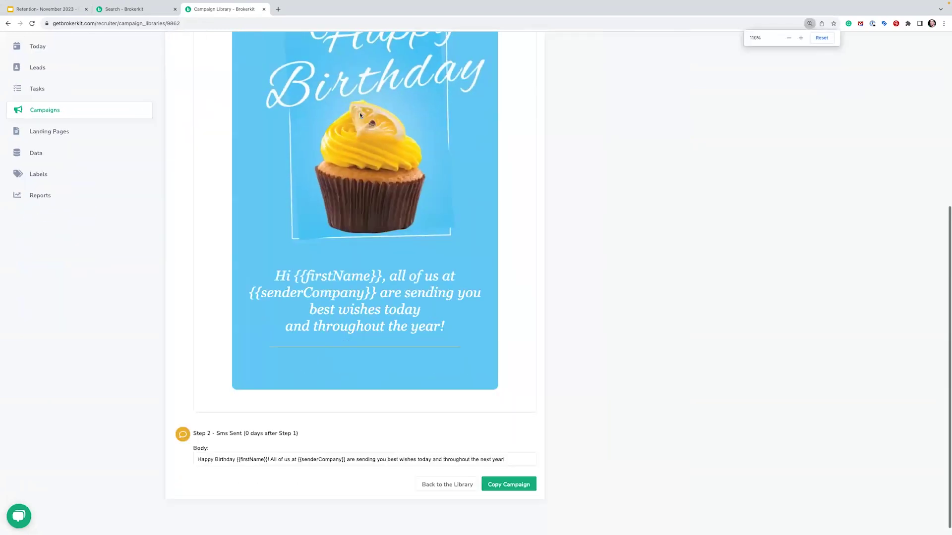
Compare the birthday campaign's Step 1 email, including its timing and subject, with the Step 2 SMS text.
{"action": "scroll", "coordinate": [417, 113], "scroll_direction": "up", "scroll_amount": 2}
{"action": "scroll", "coordinate": [418, 113], "scroll_direction": "up", "scroll_amount": 5}
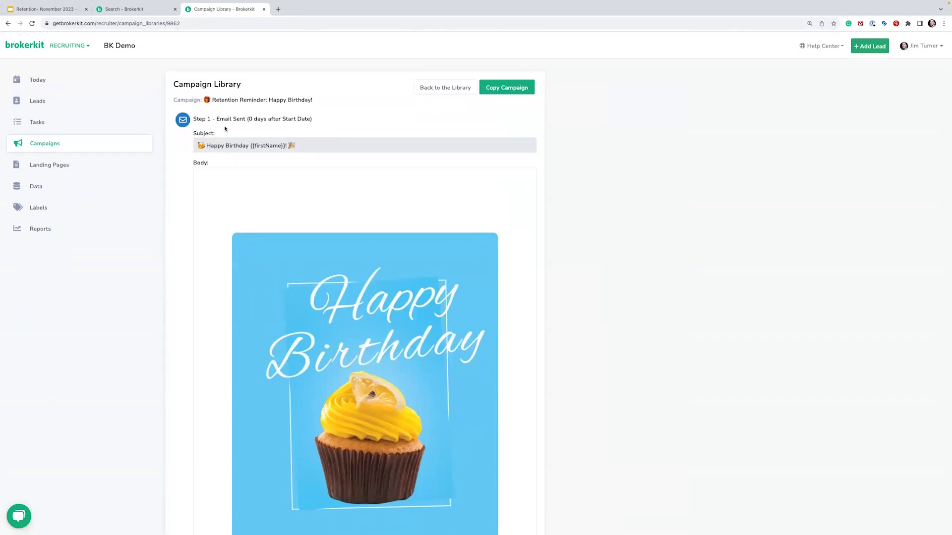
{"action": "left_click_drag", "start_coordinate": [217, 120], "coordinate": [245, 120]}
{"action": "scroll", "coordinate": [245, 122], "scroll_direction": "down", "scroll_amount": 6}
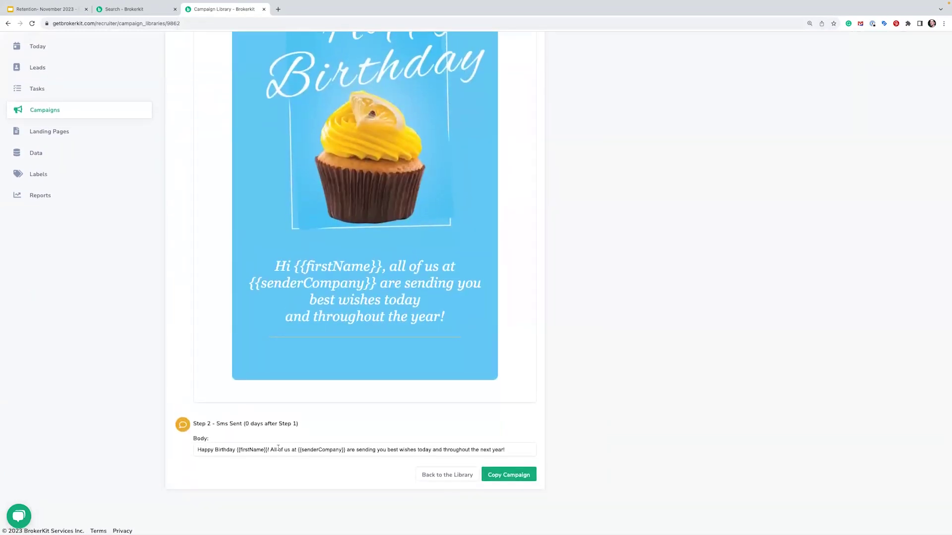
{"action": "scroll", "coordinate": [294, 274], "scroll_direction": "up", "scroll_amount": 6}
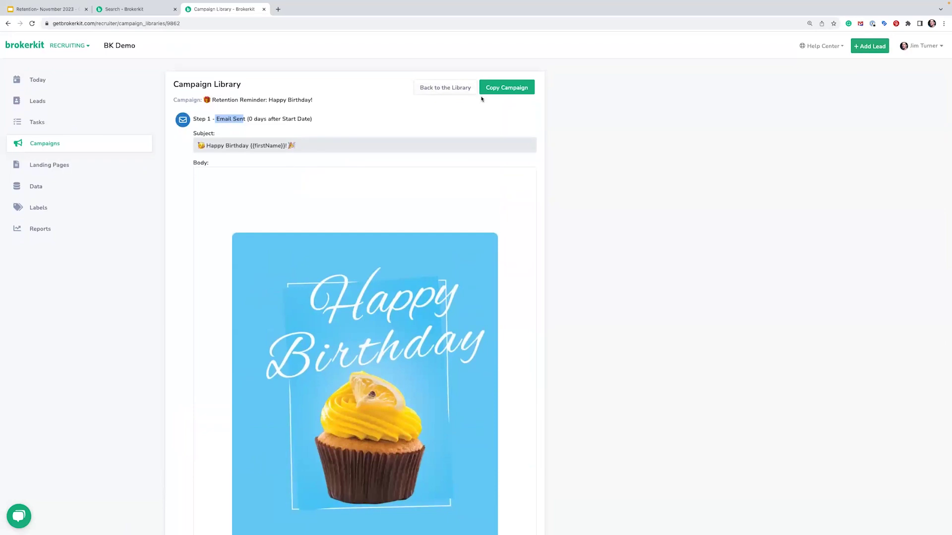
{"action": "scroll", "coordinate": [431, 102], "scroll_direction": "down", "scroll_amount": 4}
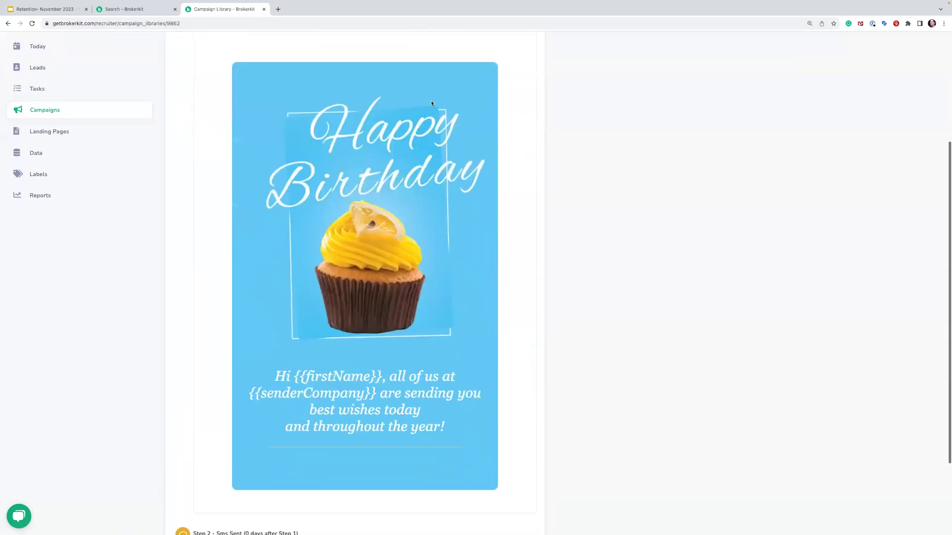
{"action": "scroll", "coordinate": [432, 102], "scroll_direction": "down", "scroll_amount": 3}
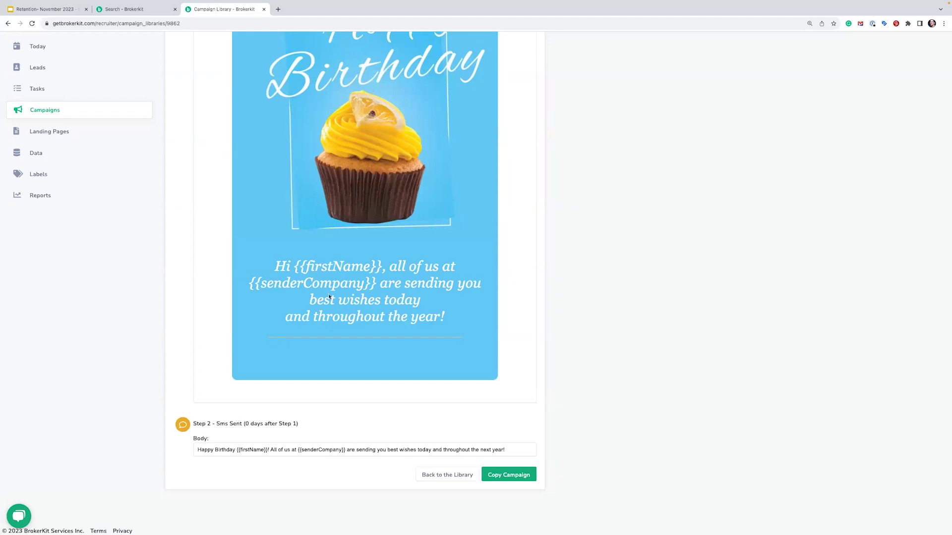
Start a new smart campaign trigger in the Recruiting workspace and make it intended for the TEAM.
{"action": "scroll", "coordinate": [329, 296], "scroll_direction": "up", "scroll_amount": 10}
{"action": "left_click", "coordinate": [45, 145]}
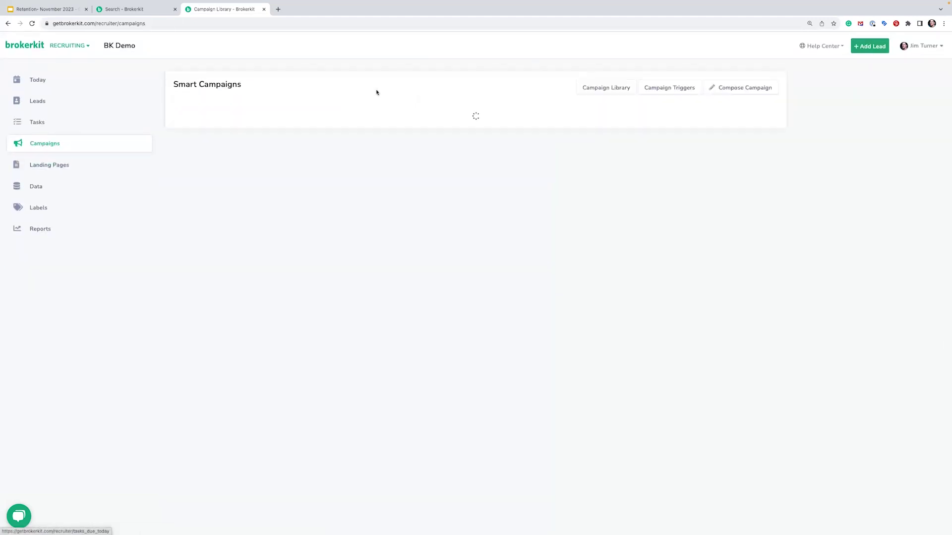
{"action": "left_click", "coordinate": [667, 90]}
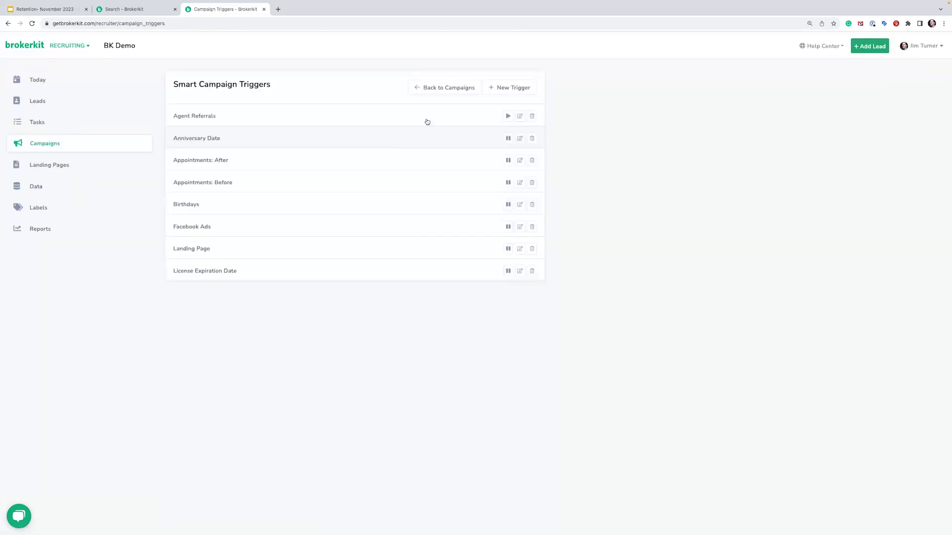
{"action": "left_click", "coordinate": [485, 91]}
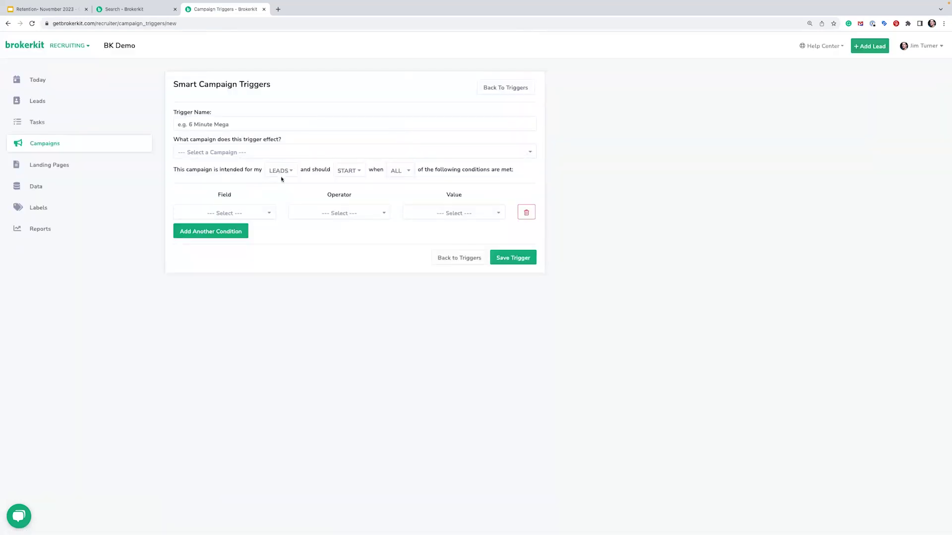
{"action": "left_click", "coordinate": [281, 171]}
{"action": "left_click", "coordinate": [275, 201]}
Look through the available date fields and set the trigger condition's field to Date: Birthday.
{"action": "left_click", "coordinate": [243, 213]}
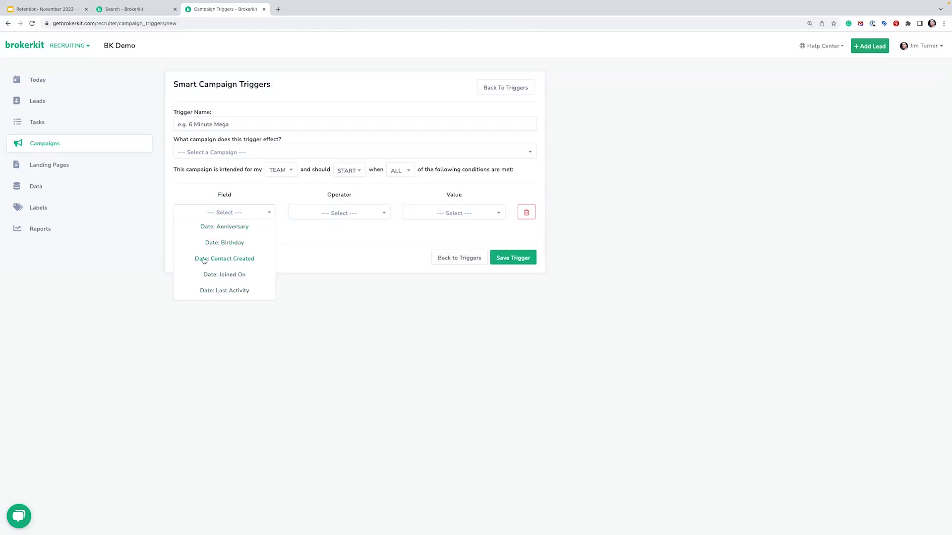
{"action": "scroll", "coordinate": [248, 261], "scroll_direction": "down", "scroll_amount": 1}
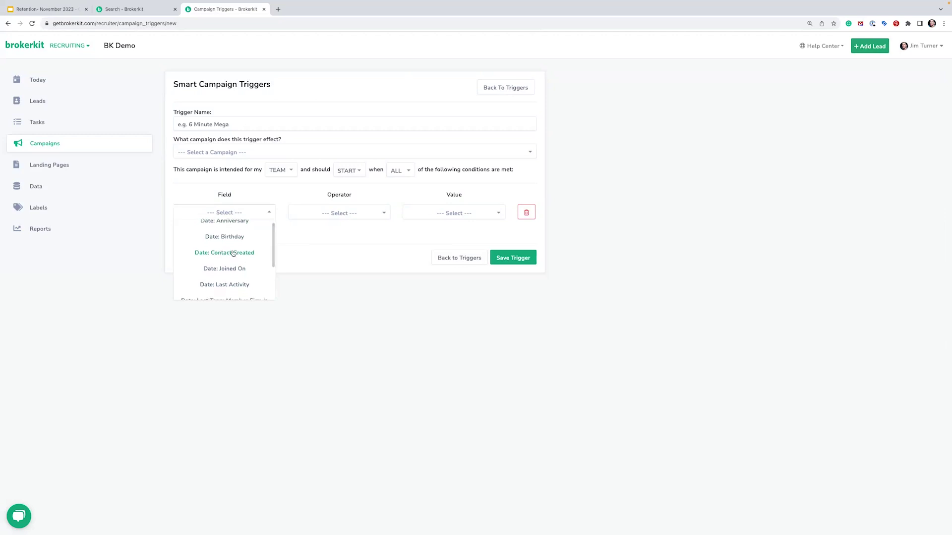
{"action": "scroll", "coordinate": [239, 255], "scroll_direction": "down", "scroll_amount": 2}
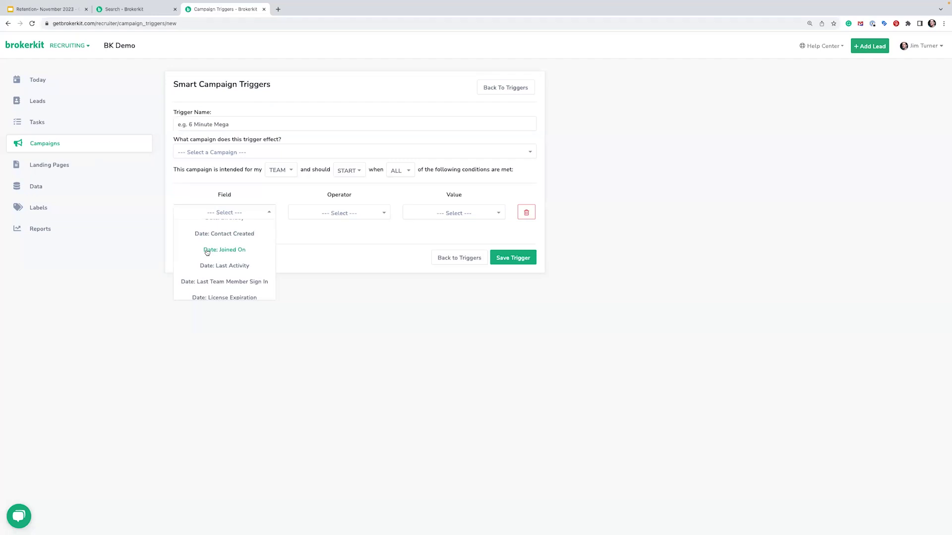
{"action": "scroll", "coordinate": [187, 261], "scroll_direction": "down", "scroll_amount": 1}
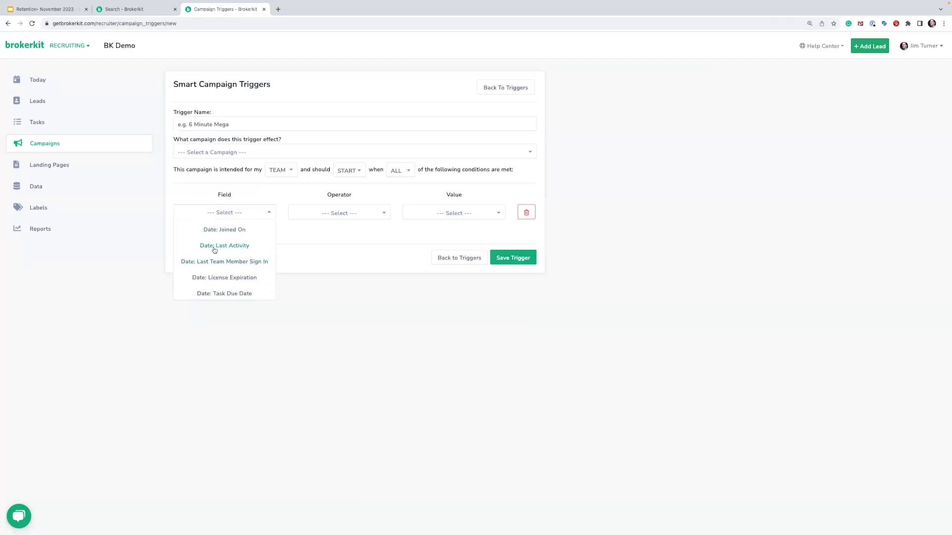
{"action": "scroll", "coordinate": [238, 249], "scroll_direction": "down", "scroll_amount": 1}
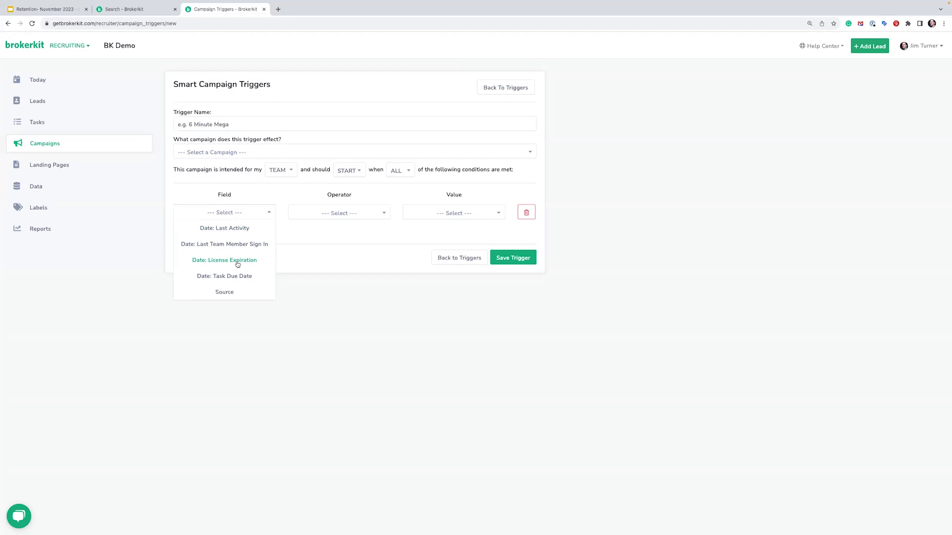
{"action": "scroll", "coordinate": [233, 259], "scroll_direction": "up", "scroll_amount": 3}
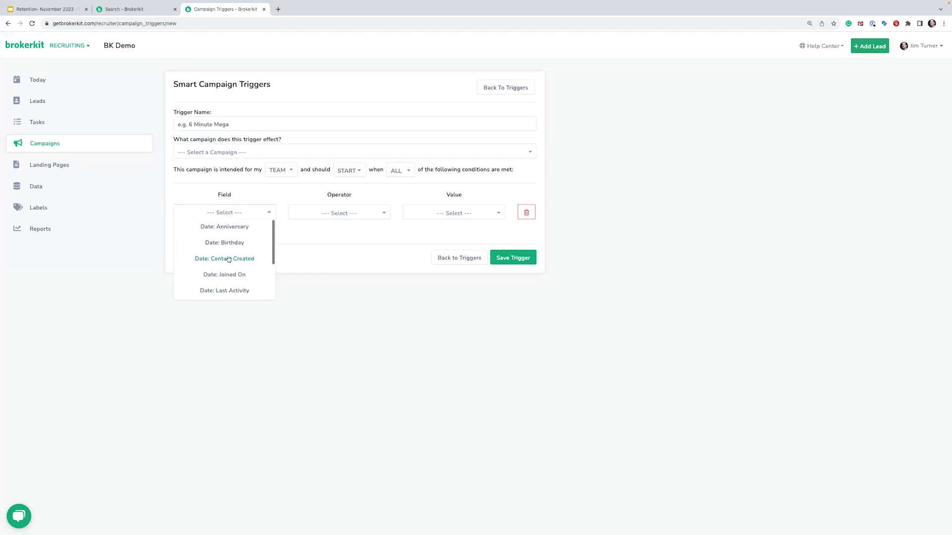
{"action": "left_click", "coordinate": [224, 243]}
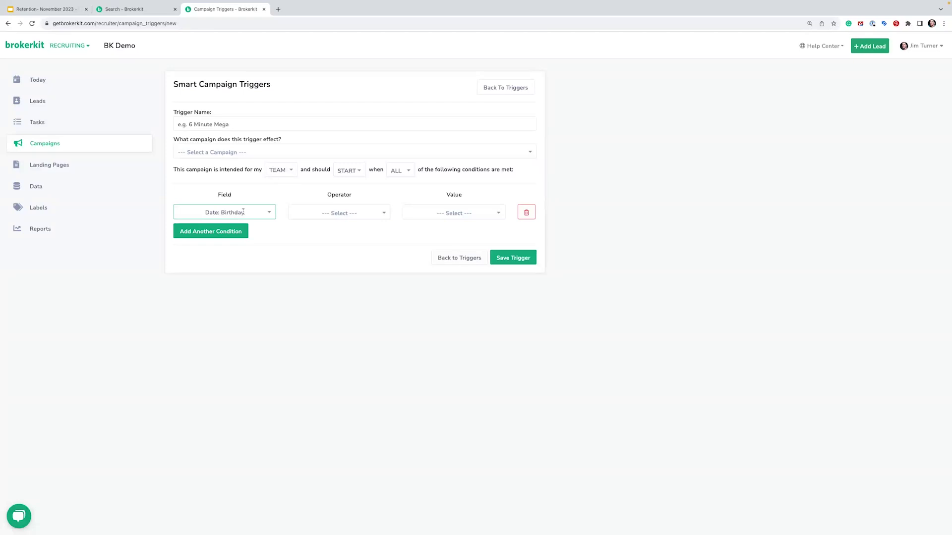
Complete the birthday condition with the operator "on" and the value "Date".
{"action": "left_click", "coordinate": [329, 214]}
{"action": "left_click", "coordinate": [352, 232]}
{"action": "left_click", "coordinate": [455, 212]}
{"action": "left_click", "coordinate": [455, 276]}
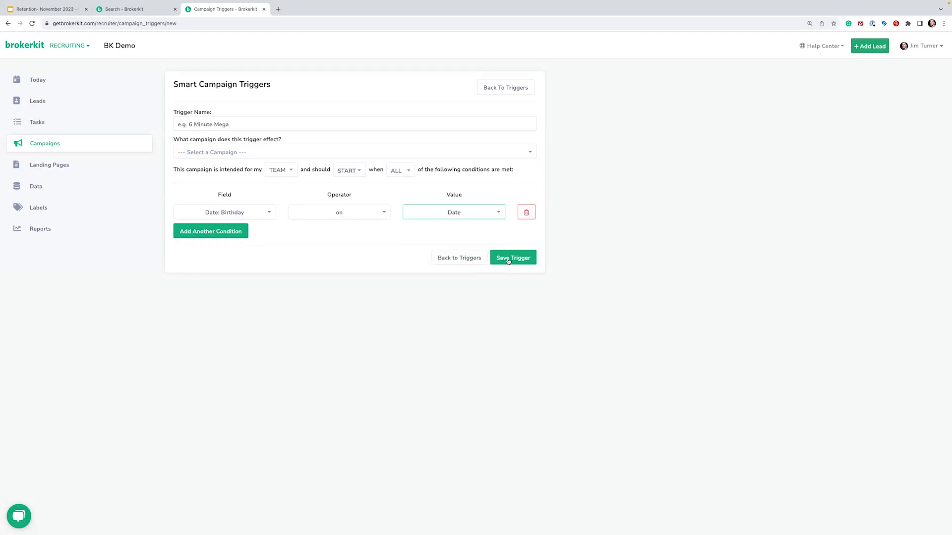
Check the campaigns offered for the trigger without choosing one, and switch to the Retention presentation.
{"action": "left_click", "coordinate": [229, 152]}
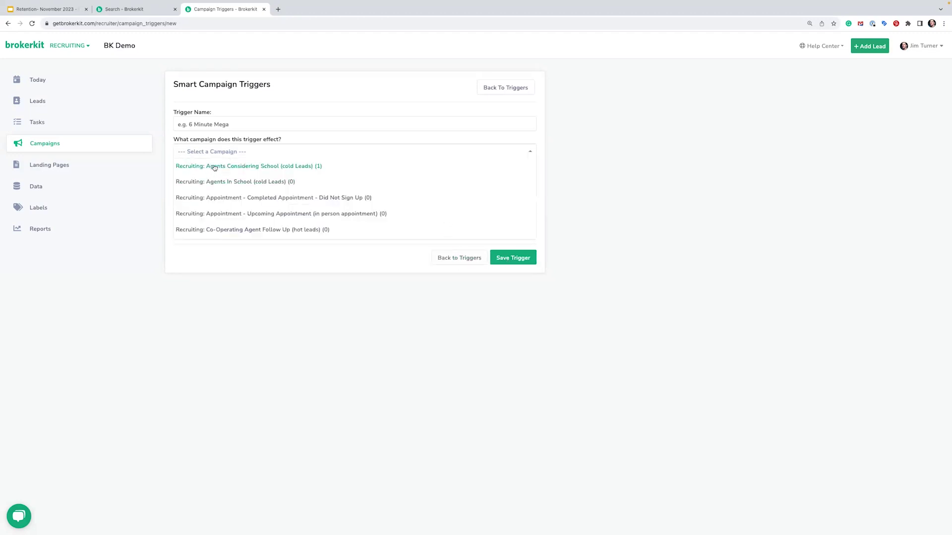
{"action": "left_click", "coordinate": [476, 286]}
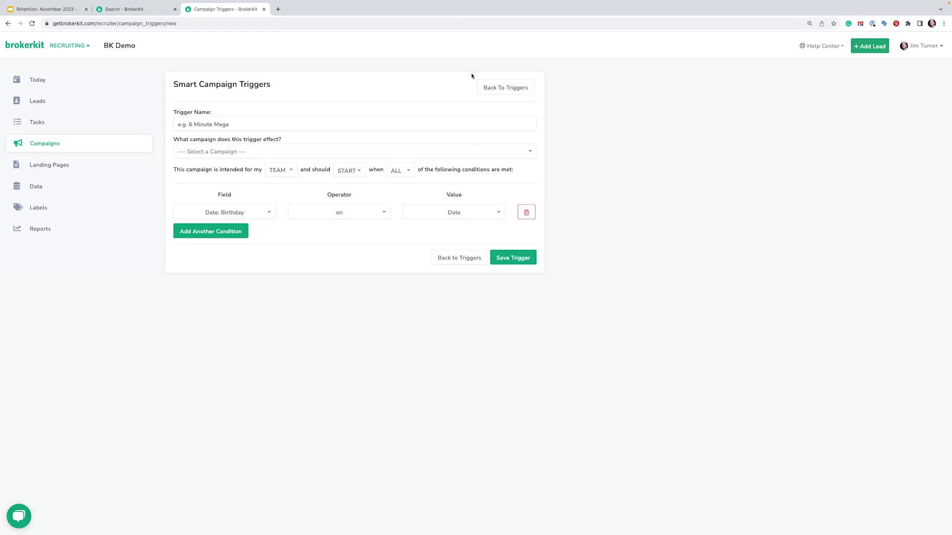
{"action": "left_click", "coordinate": [43, 10]}
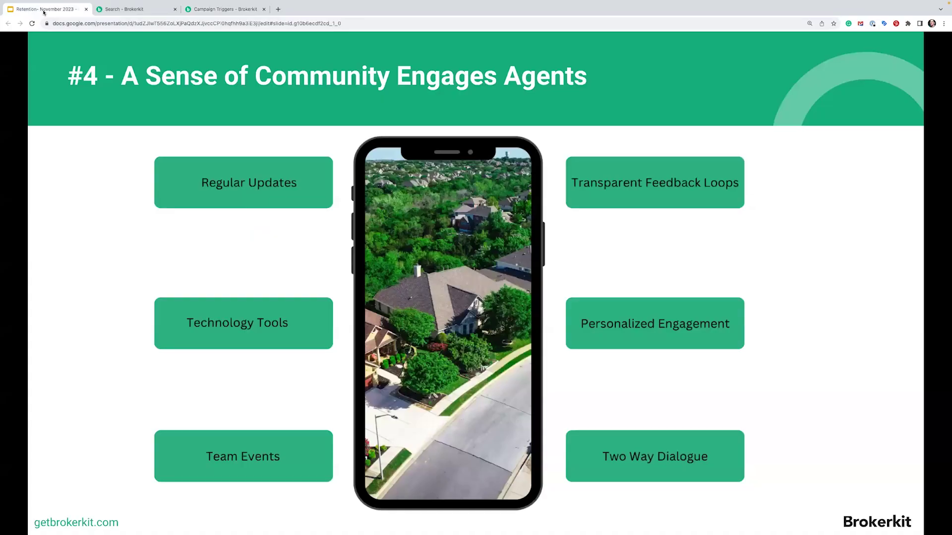